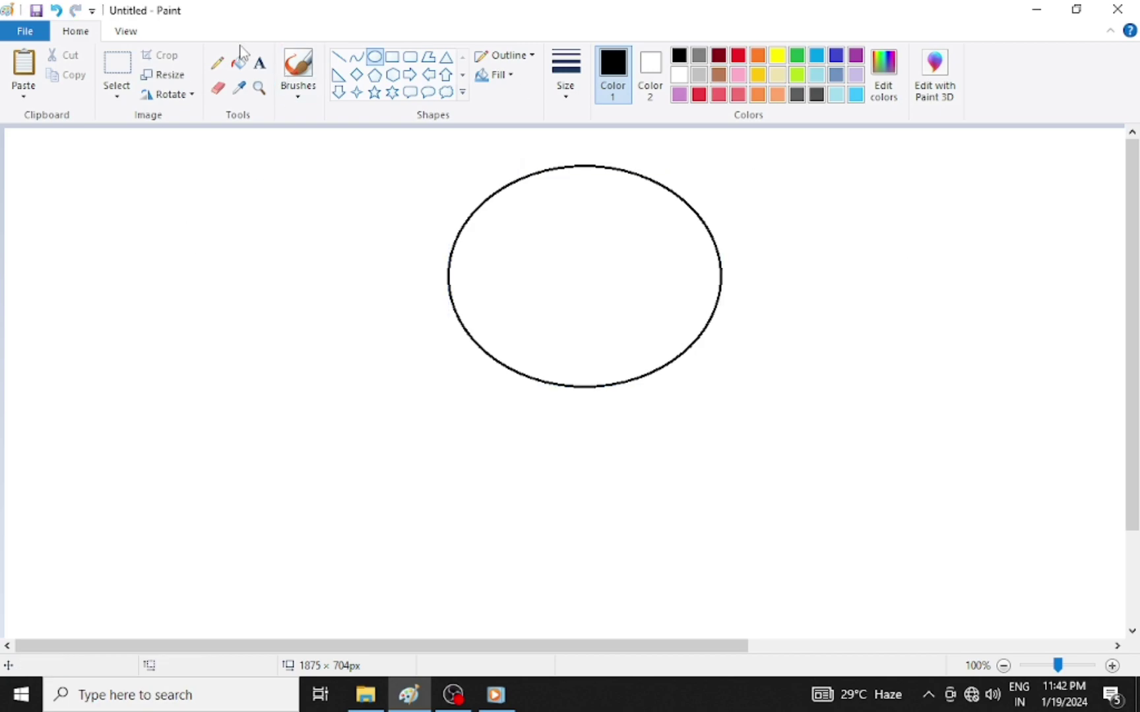
# - Draw two ear ovals overlapping the upper left and upper right edges of the large head oval, roughly matching in size
pyautogui.moveTo(422, 262); pyautogui.dragTo(488, 167)
pyautogui.click(581, 230)
pyautogui.moveTo(566, 276); pyautogui.dragTo(680, 177)
pyautogui.moveTo(623, 219); pyautogui.dragTo(710, 187)
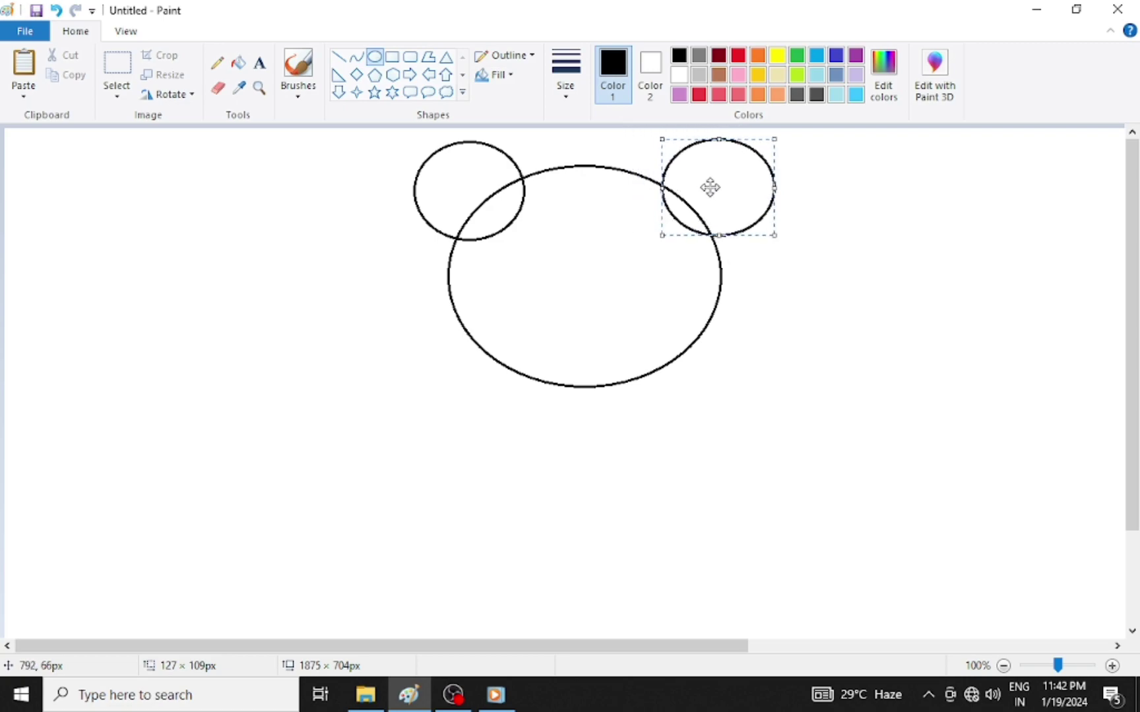
pyautogui.moveTo(662, 139); pyautogui.dragTo(659, 135)
pyautogui.moveTo(711, 177); pyautogui.dragTo(714, 185)
pyautogui.click(854, 206)
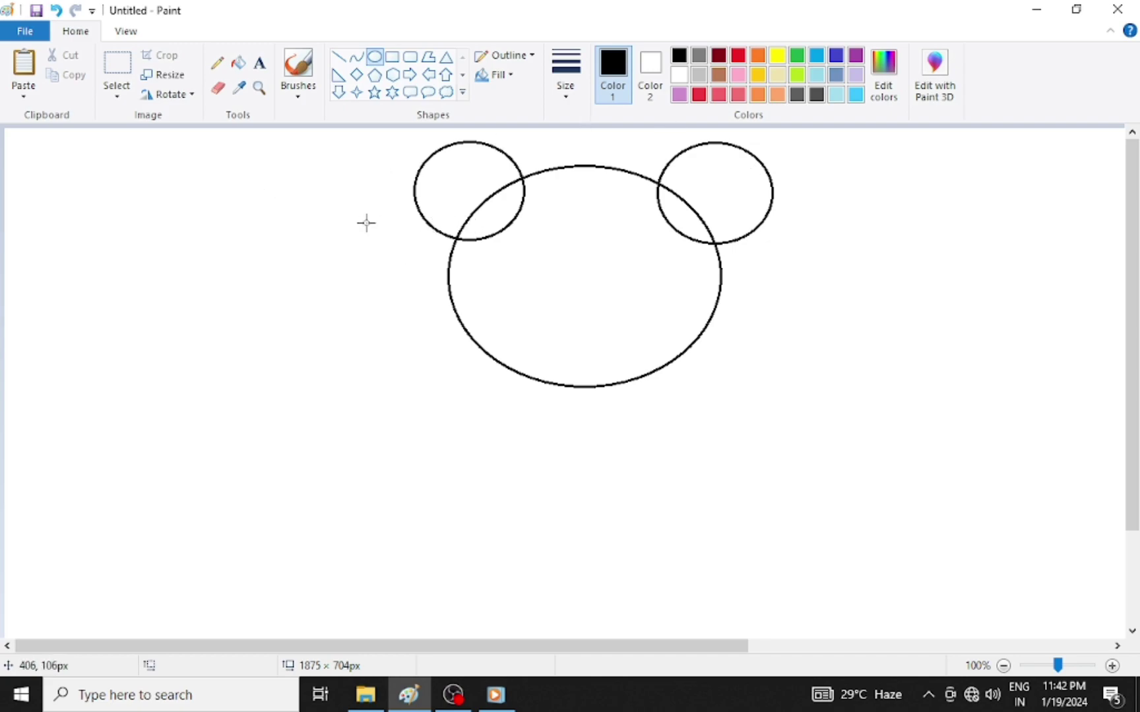
# - Erase the parts of both ear outlines that lie inside the head oval, using an enlarged eraser at 200% zoom
pyautogui.click(258, 88)
pyautogui.click(567, 276)
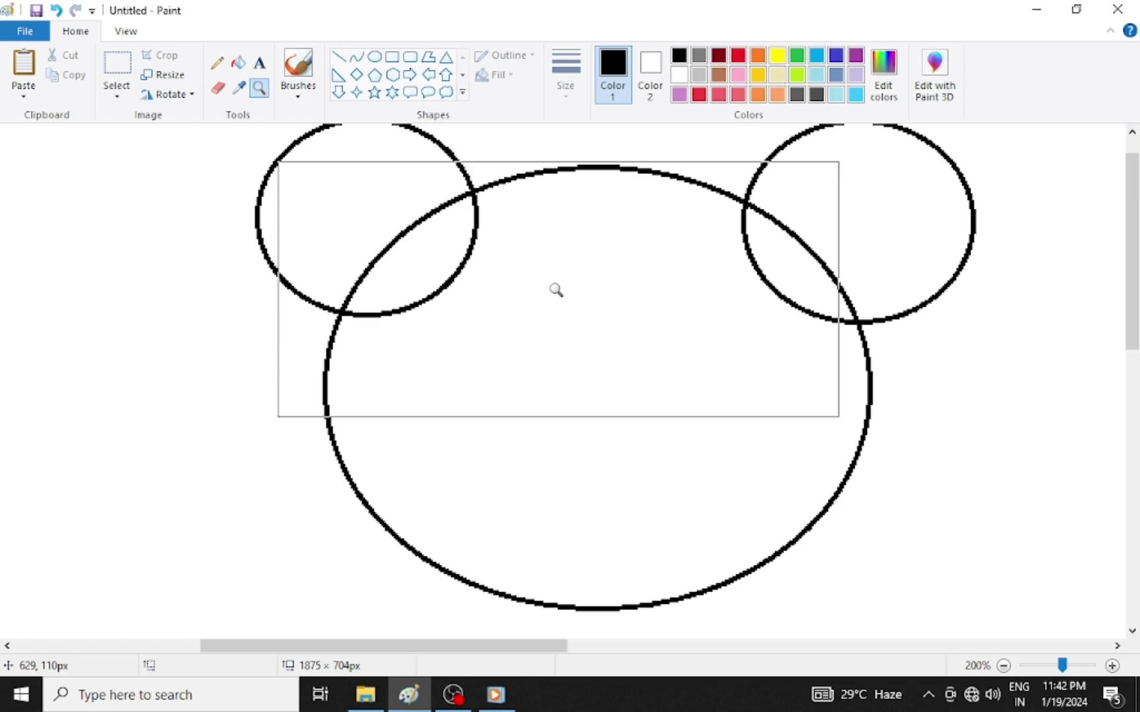
pyautogui.click(217, 88)
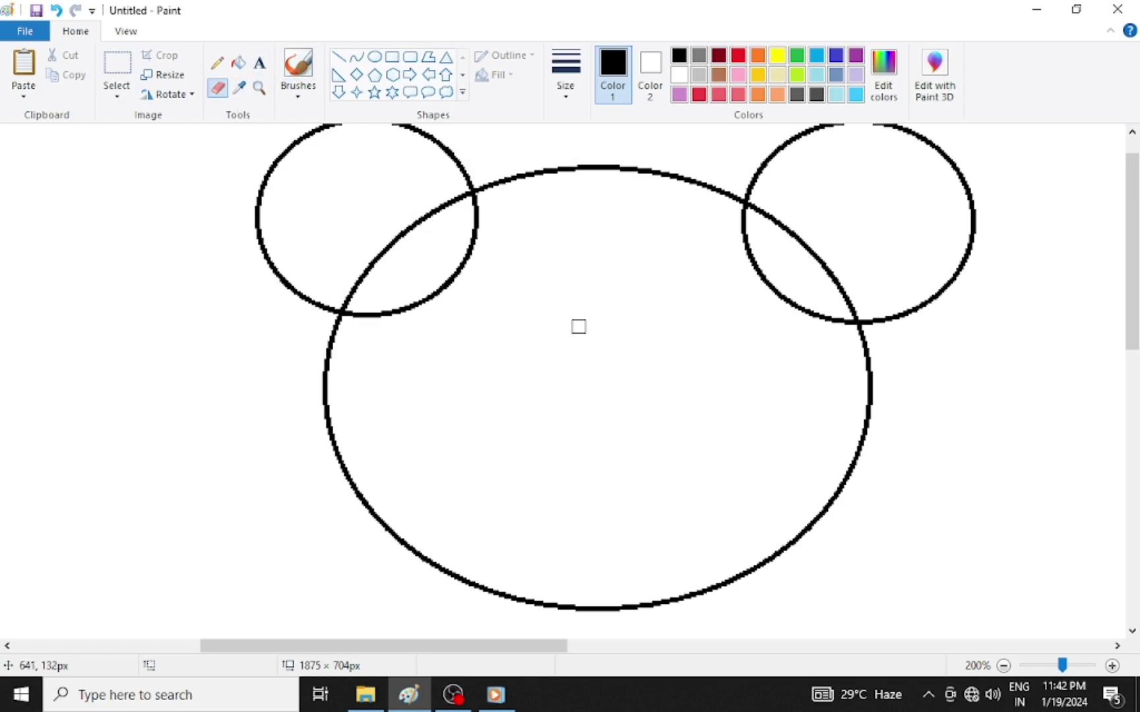
pyautogui.hotkey('ctrl', '+')
pyautogui.hotkey('ctrl', '+')
pyautogui.hotkey('ctrl', '+')
pyautogui.hotkey('ctrl', '+')
pyautogui.hotkey('ctrl', '+')
pyautogui.hotkey('ctrl', '+')
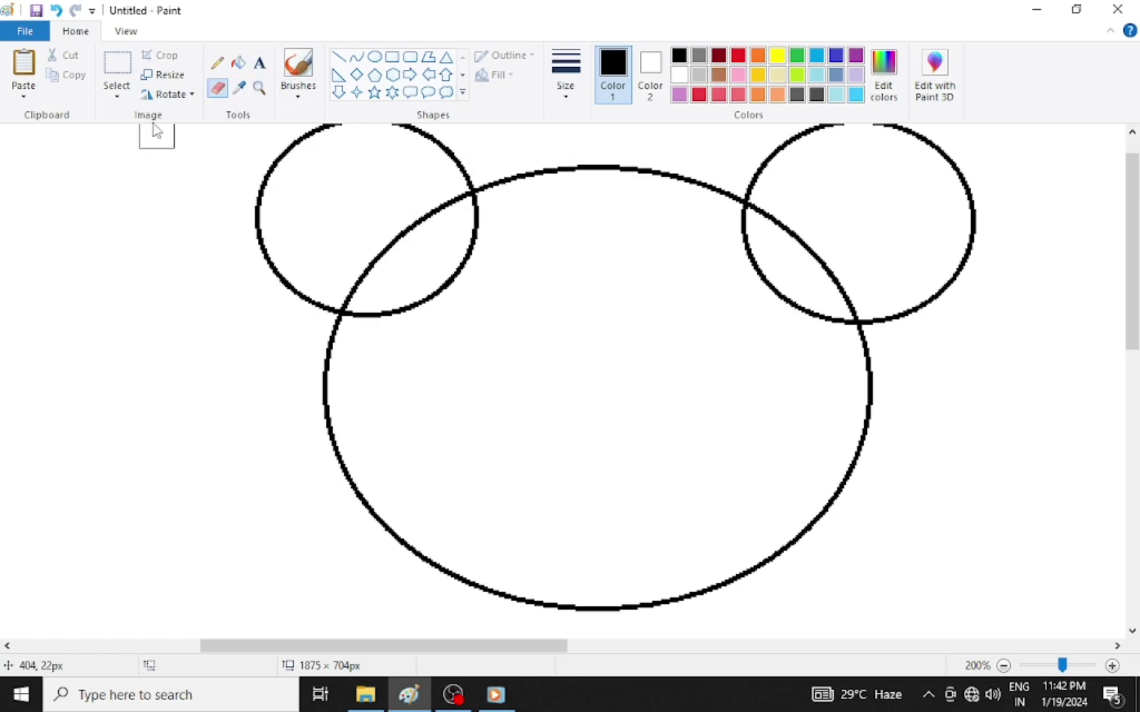
pyautogui.click(489, 215)
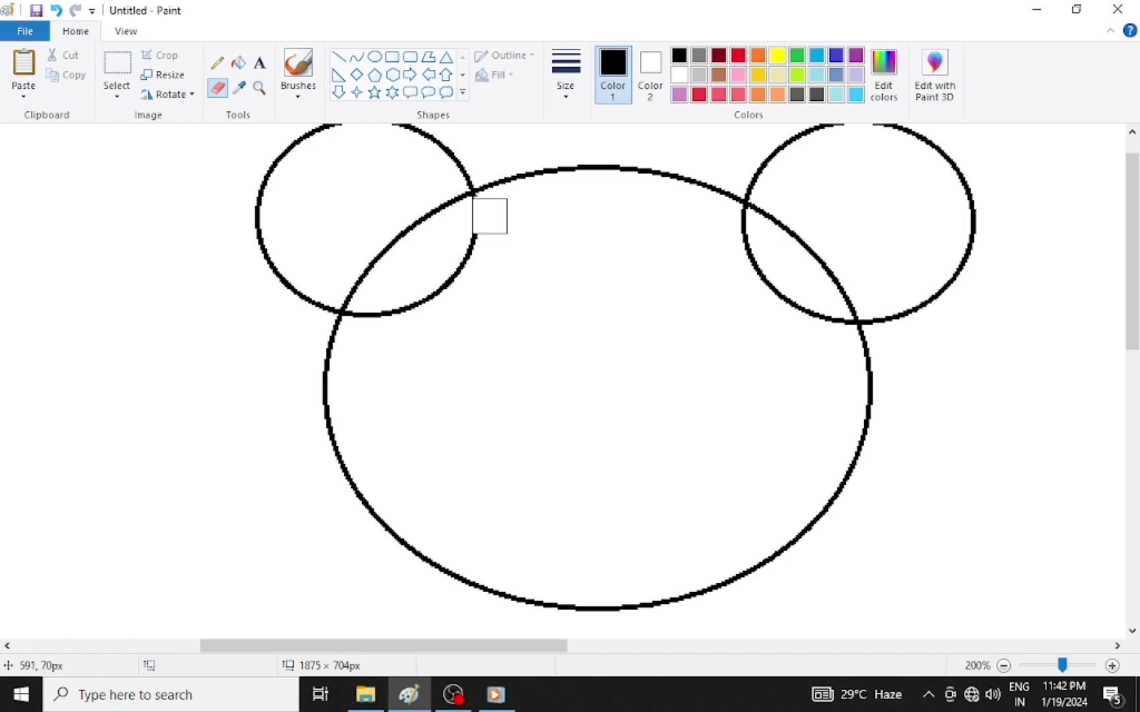
pyautogui.moveTo(489, 216)
pyautogui.mouseDown()
pyautogui.moveTo(419, 295)
pyautogui.moveTo(365, 327)
pyautogui.mouseUp()
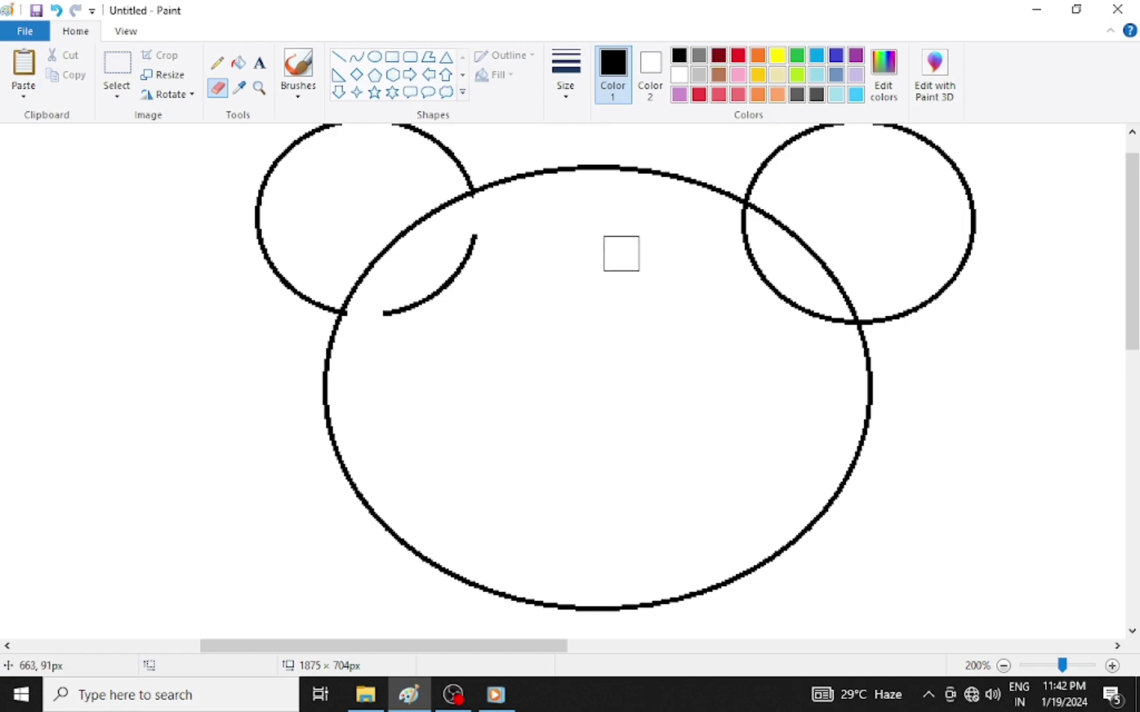
pyautogui.moveTo(726, 221)
pyautogui.mouseDown()
pyautogui.moveTo(775, 290)
pyautogui.moveTo(828, 330)
pyautogui.mouseUp()
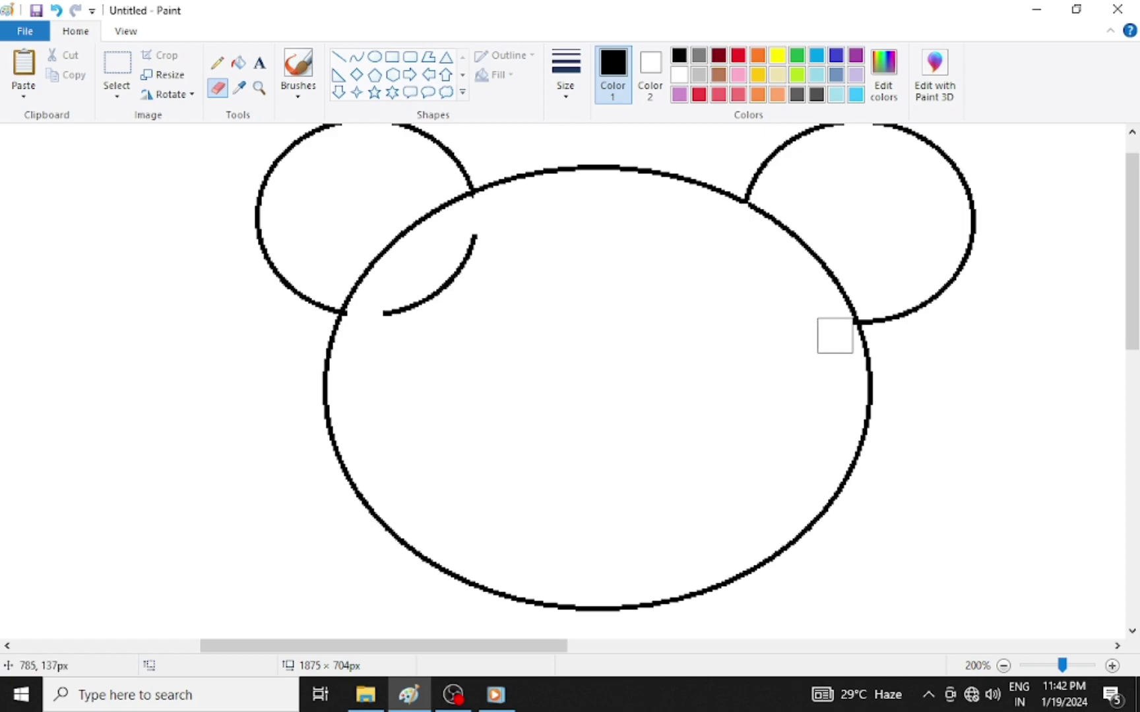
pyautogui.moveTo(519, 239)
pyautogui.mouseDown()
pyautogui.moveTo(485, 248)
pyautogui.moveTo(398, 313)
pyautogui.mouseUp()
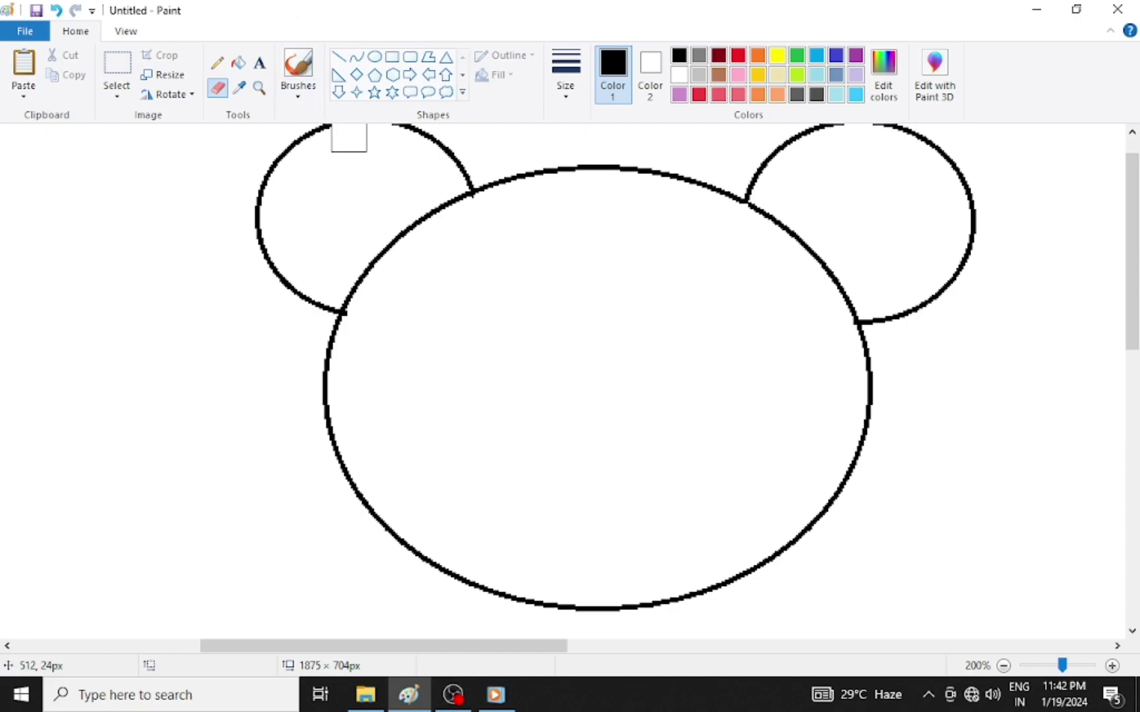
# - Draw the left eye as an oval about 63 × 57 px in the left half of the head
pyautogui.click(374, 57)
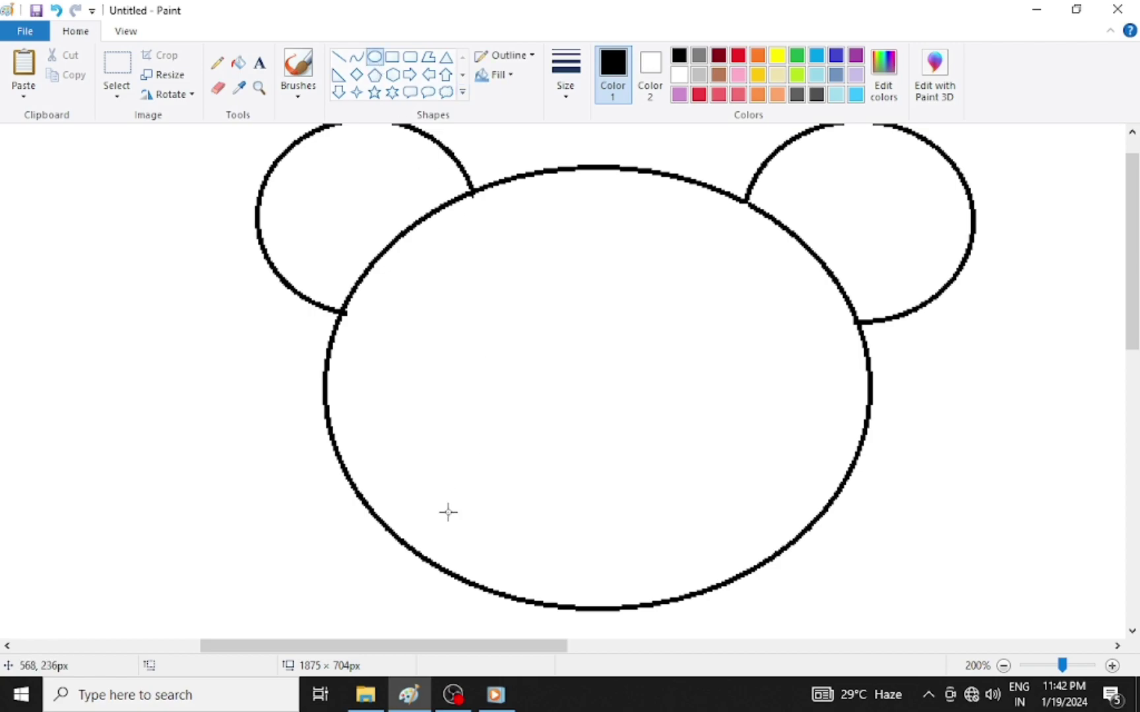
pyautogui.moveTo(412, 387); pyautogui.dragTo(522, 282)
pyautogui.moveTo(463, 333); pyautogui.dragTo(451, 357)
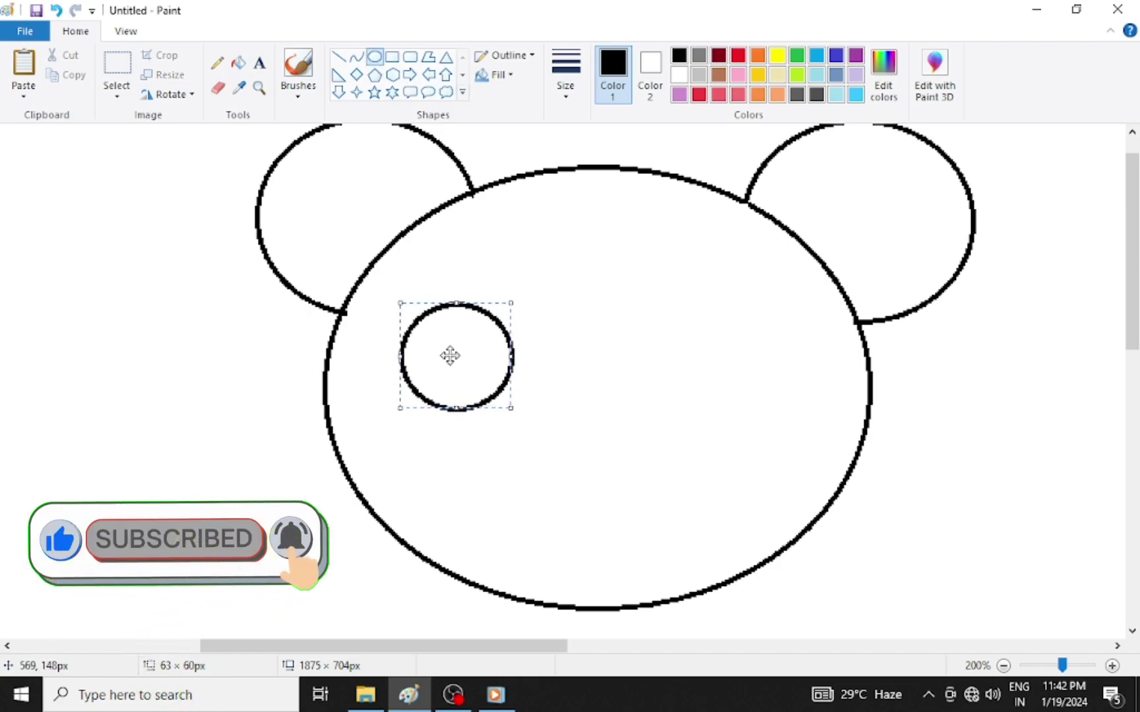
pyautogui.moveTo(511, 303)
pyautogui.mouseDown()
pyautogui.moveTo(519, 295)
pyautogui.moveTo(512, 308)
pyautogui.mouseUp()
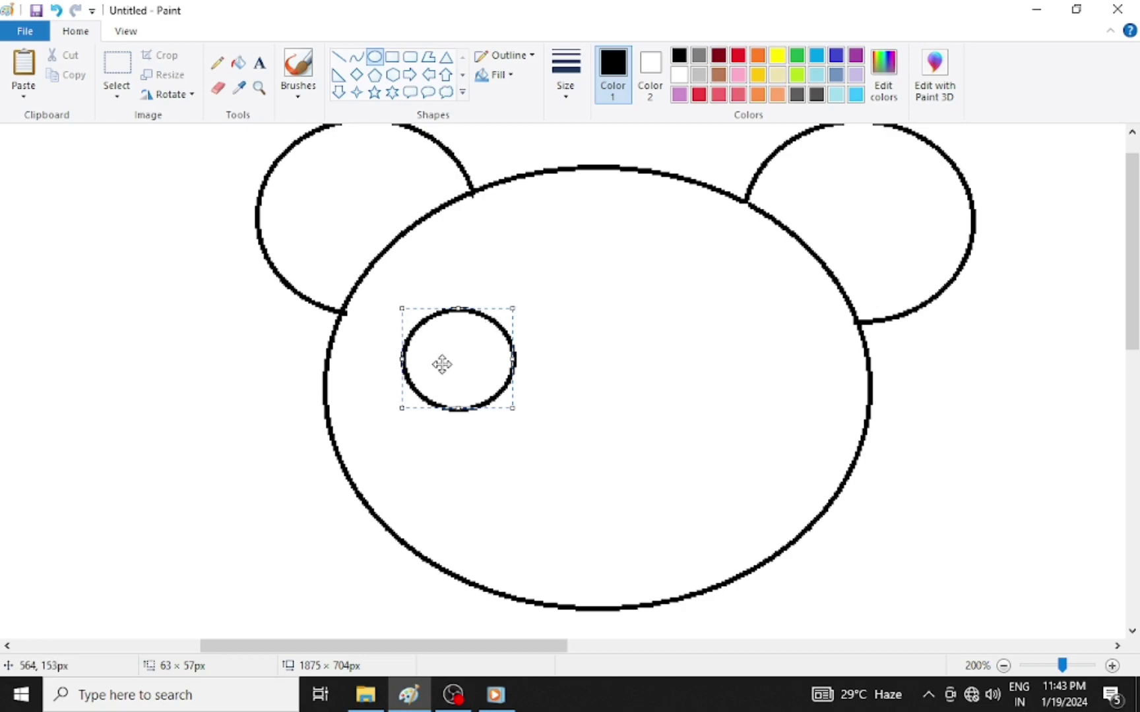
pyautogui.moveTo(458, 364); pyautogui.dragTo(454, 379)
pyautogui.click(502, 286)
# - Duplicate the left eye oval with a rectangular selection and place the copy level with it in the right half of the head
pyautogui.click(117, 92)
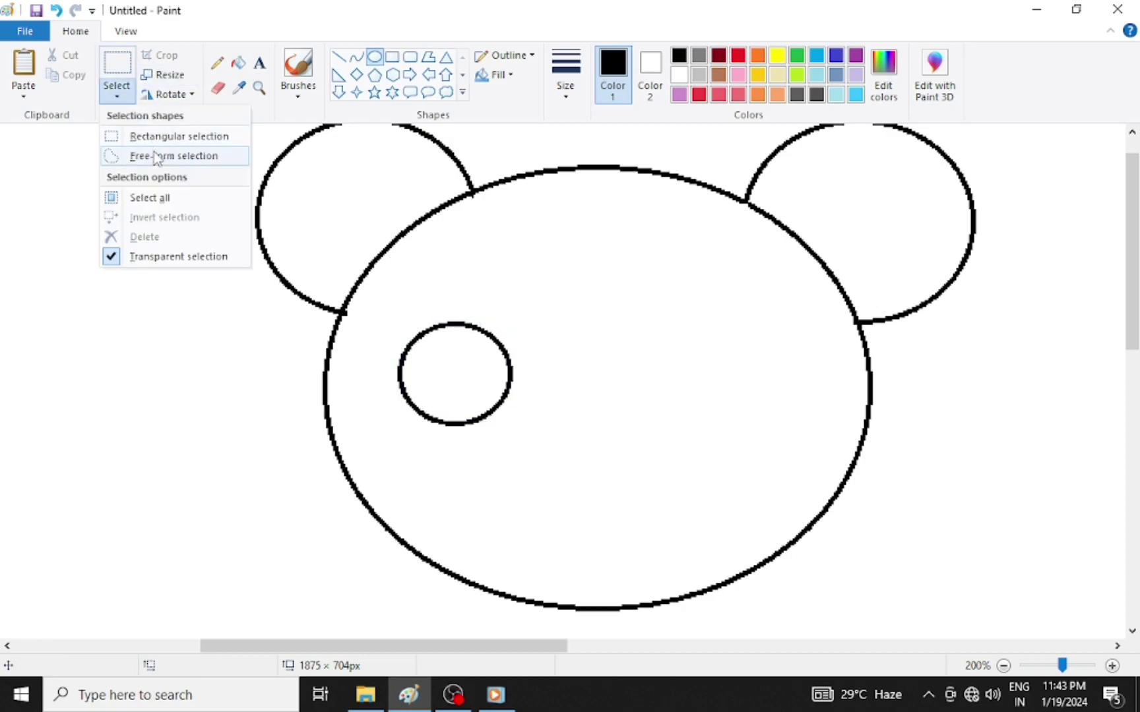
pyautogui.click(163, 136)
pyautogui.moveTo(384, 300); pyautogui.dragTo(541, 438)
pyautogui.rightClick(462, 353)
pyautogui.click(506, 386)
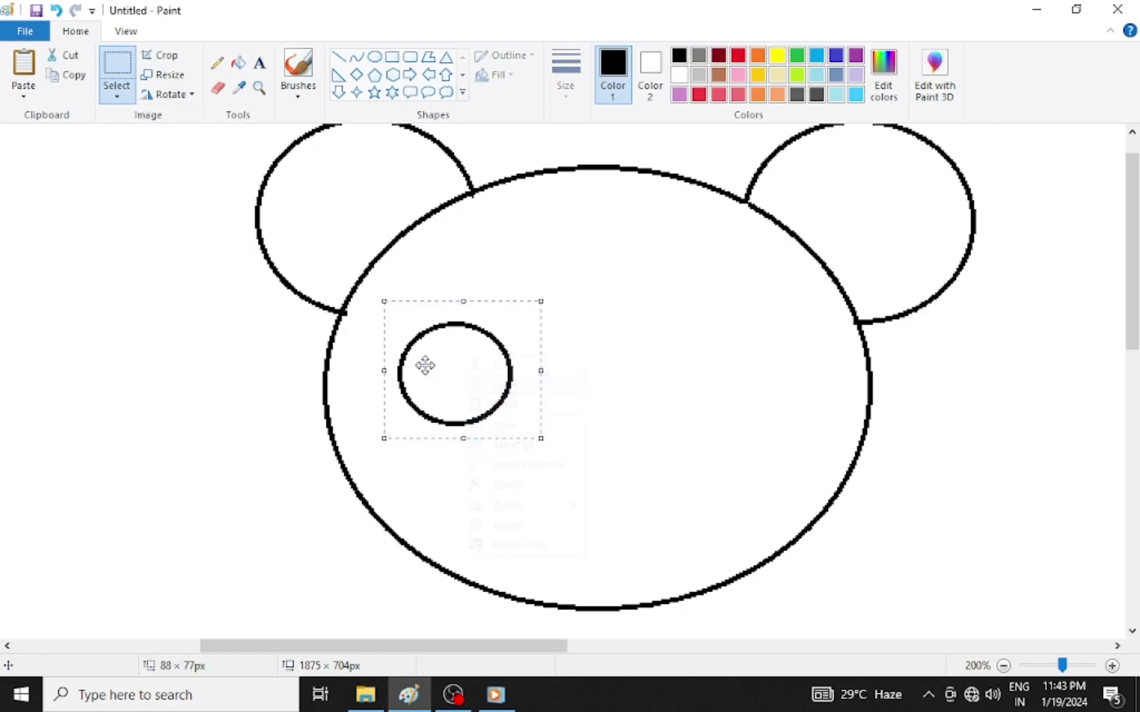
pyautogui.rightClick(626, 360)
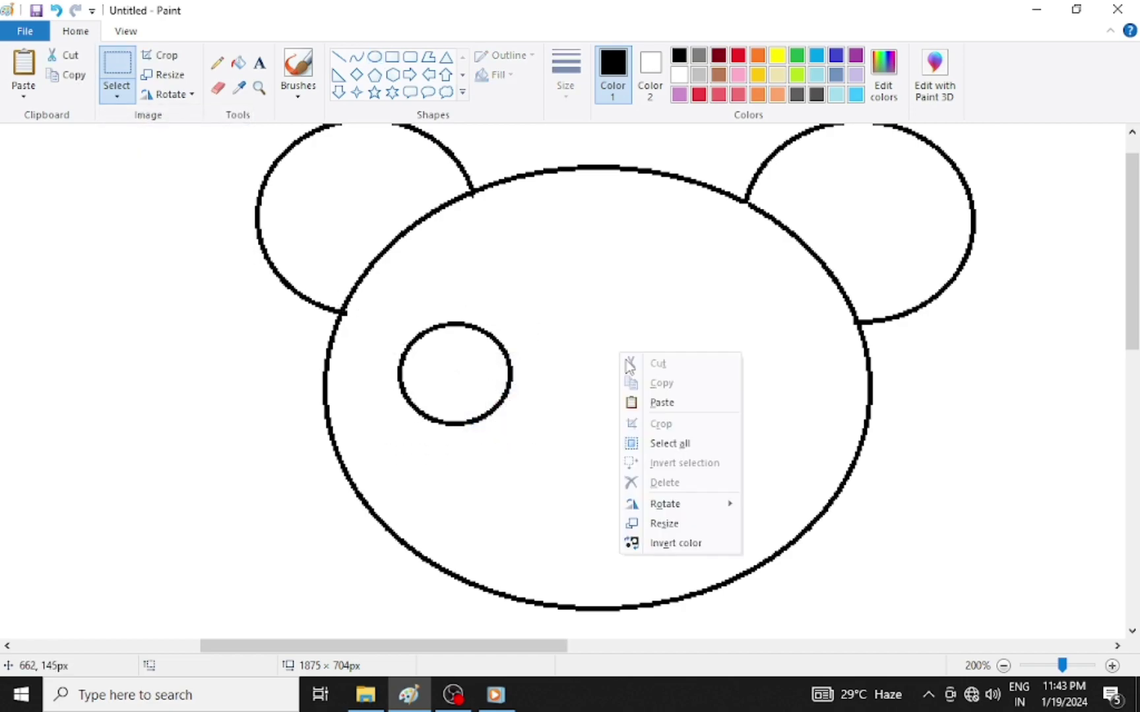
pyautogui.click(661, 402)
pyautogui.moveTo(83, 191); pyautogui.dragTo(735, 363)
pyautogui.click(570, 281)
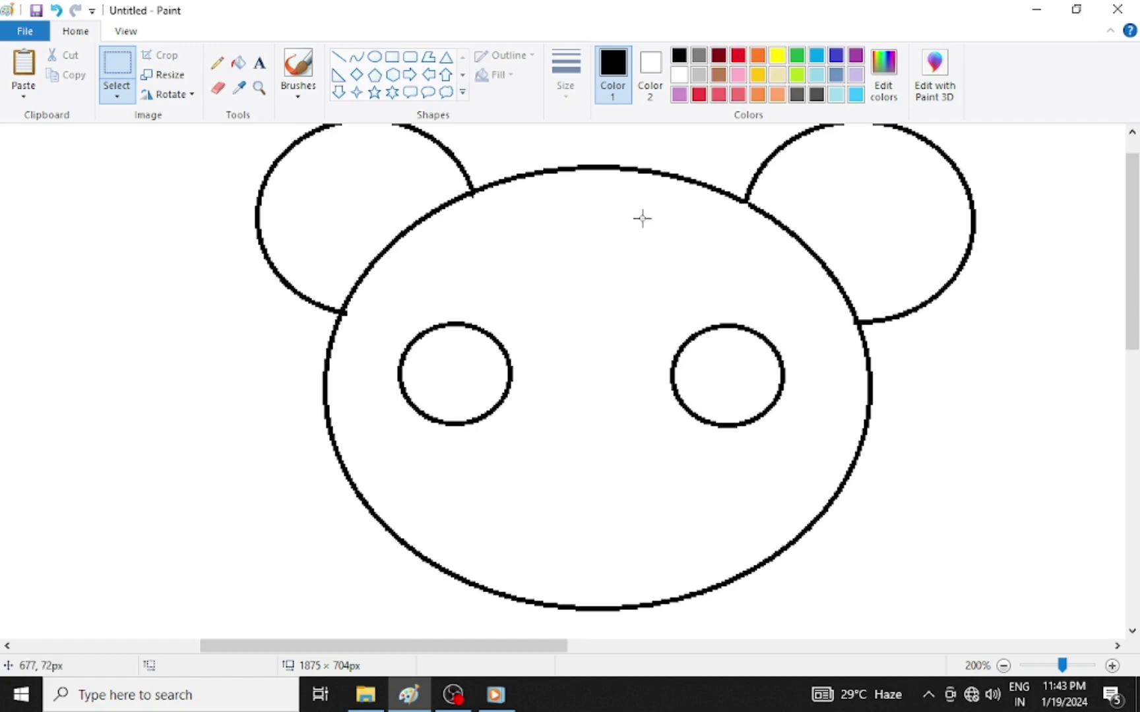
# - Draw a pupil oval about 30 × 28 px inside the left eye, slightly toward the face's centre
pyautogui.click(374, 57)
pyautogui.moveTo(446, 389); pyautogui.dragTo(496, 331)
pyautogui.press('Left')
pyautogui.press('Left')
pyautogui.press('Left')
pyautogui.press('Left')
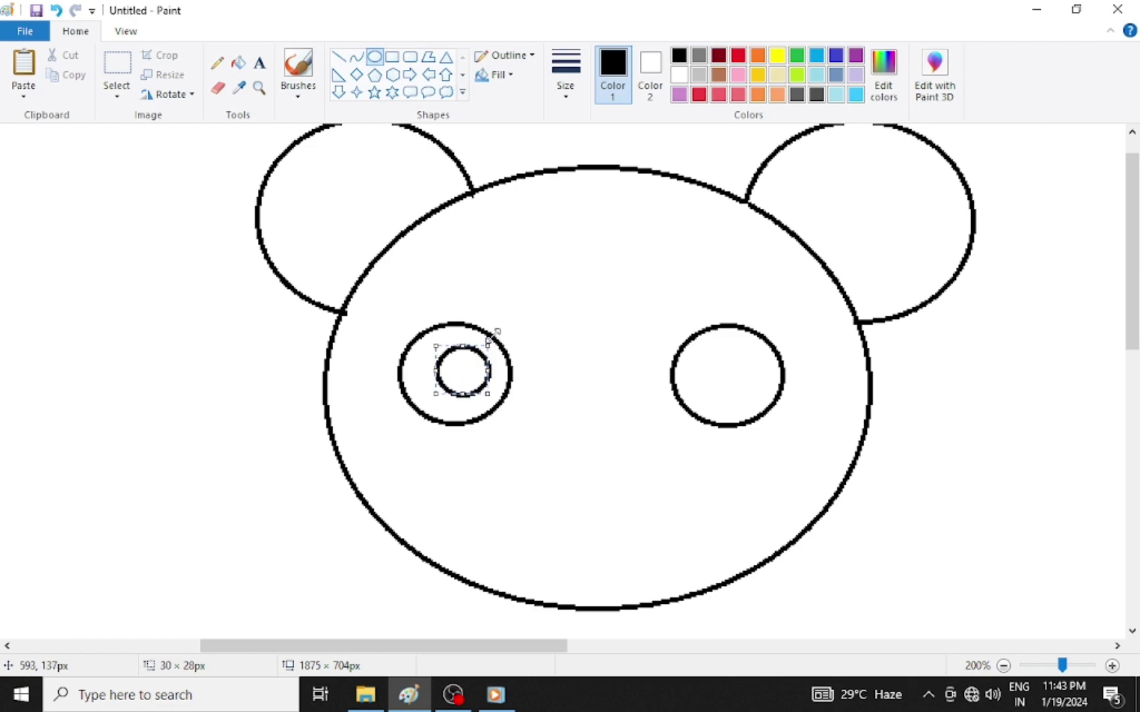
pyautogui.press('Right')
pyautogui.press('Right')
pyautogui.press('Right')
pyautogui.press('Right')
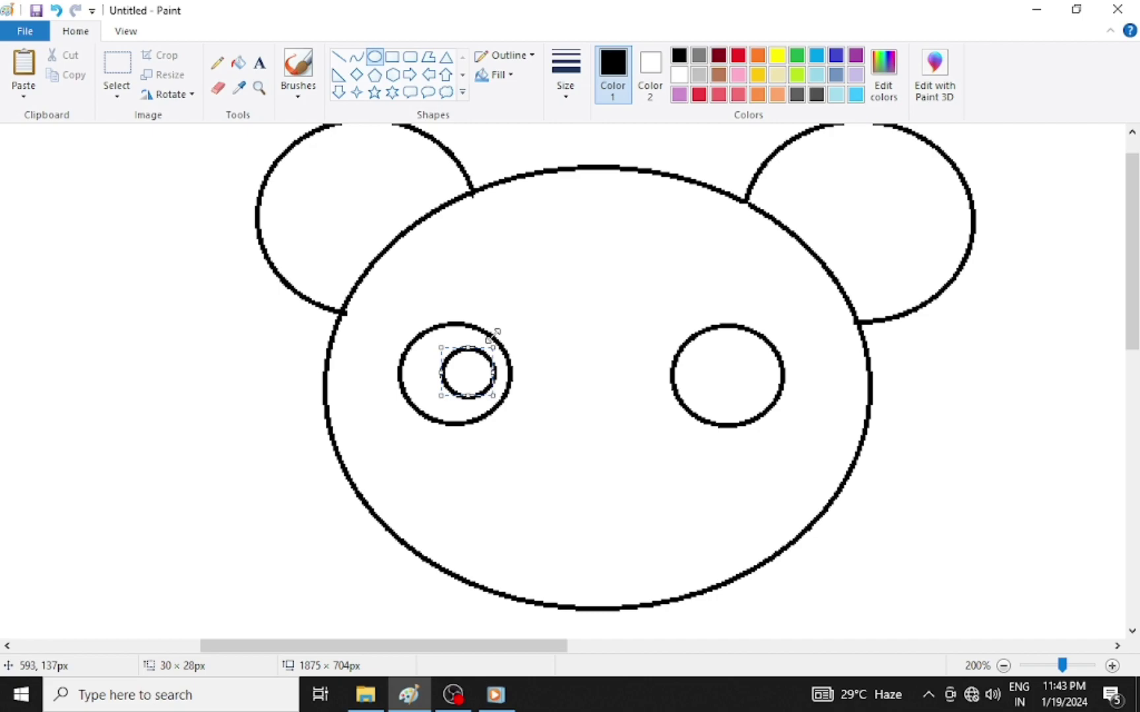
pyautogui.click(550, 336)
# - Draw a pupil oval about 29 × 26 px inside the right eye and nudge it down and left
pyautogui.moveTo(696, 385); pyautogui.dragTo(746, 334)
pyautogui.press('Down')
pyautogui.press('Down')
pyautogui.press('Down')
pyautogui.press('Down')
pyautogui.press('Down')
pyautogui.press('Down')
pyautogui.press('Down')
pyautogui.press('Down')
pyautogui.press('Left')
pyautogui.press('Left')
pyautogui.press('Left')
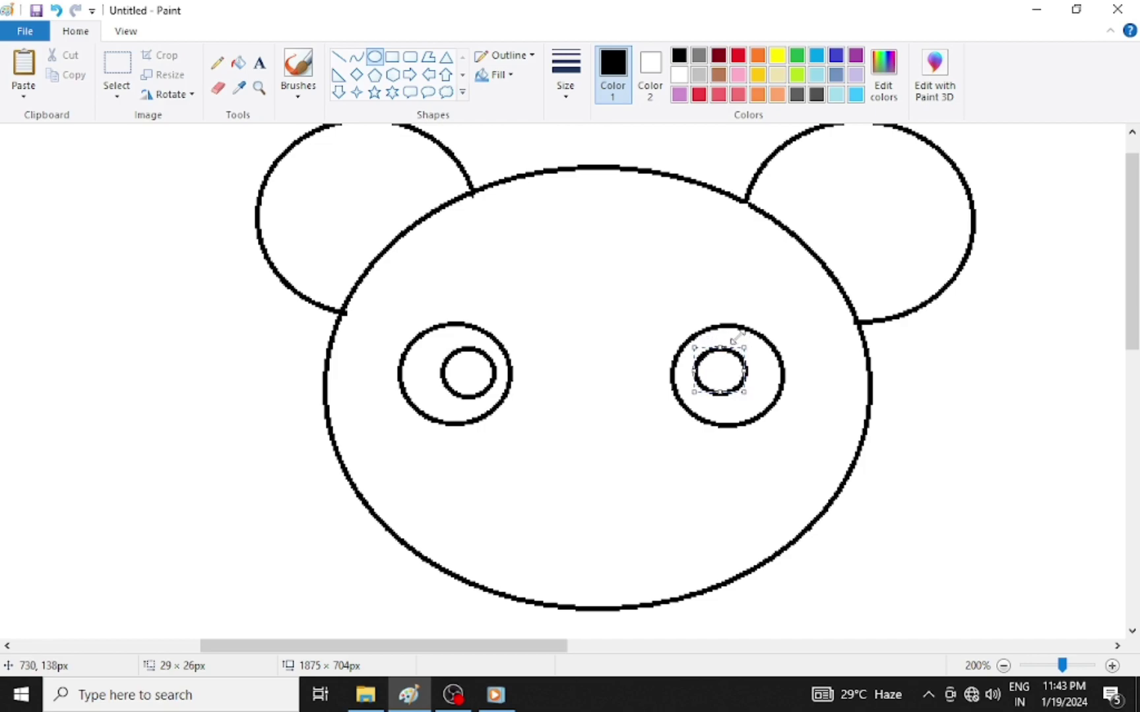
# - Enlarge the right pupil to about 33 × 32 px and adjust its position inside the right eye
pyautogui.moveTo(749, 343)
pyautogui.mouseDown()
pyautogui.moveTo(755, 336)
pyautogui.moveTo(739, 344)
pyautogui.mouseUp()
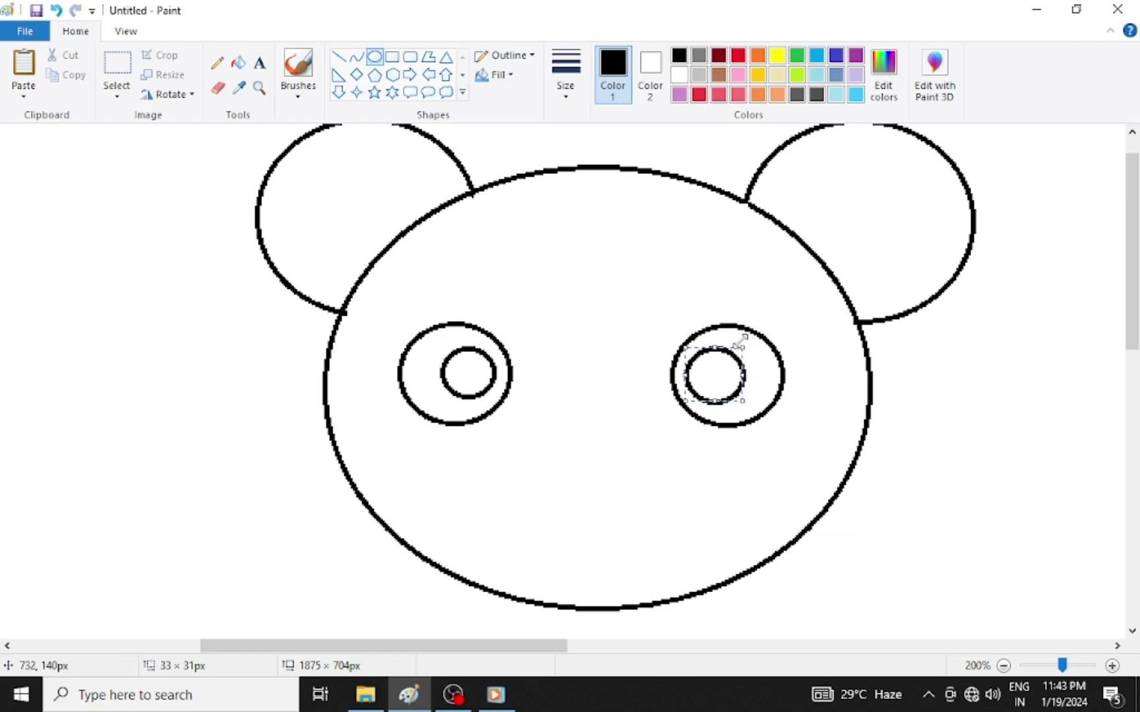
pyautogui.press('Right')
pyautogui.press('Right')
pyautogui.press('Right')
pyautogui.press('Right')
pyautogui.press('Up')
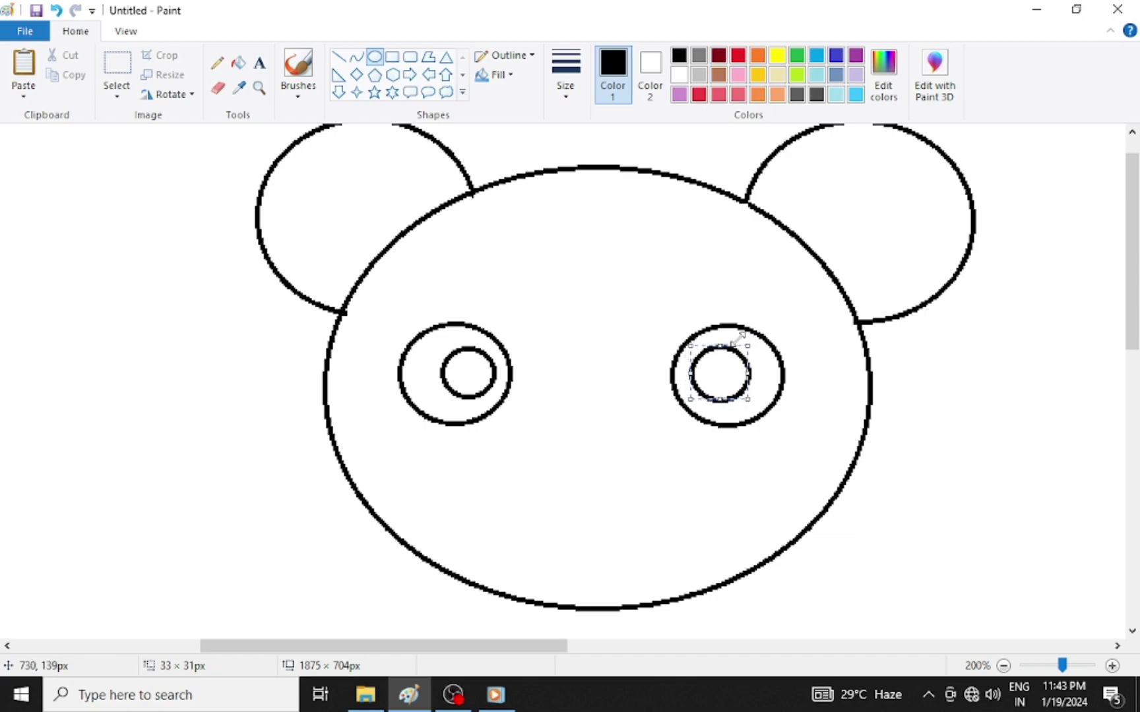
pyautogui.press('Up')
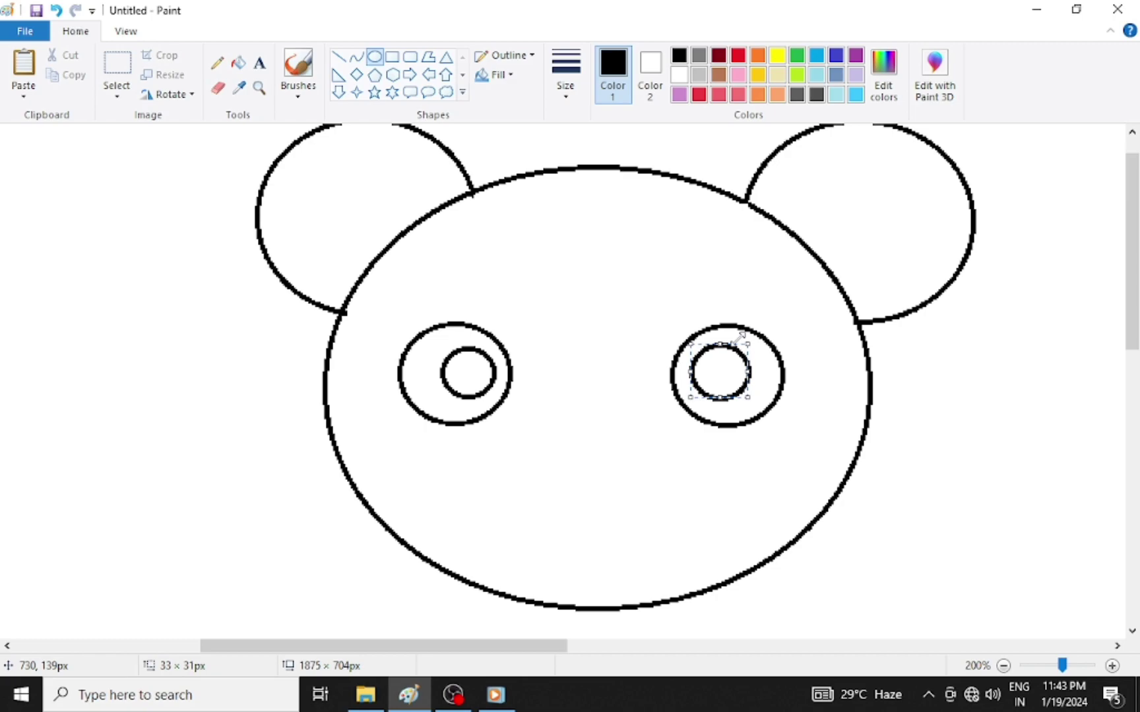
pyautogui.moveTo(749, 343); pyautogui.dragTo(745, 341)
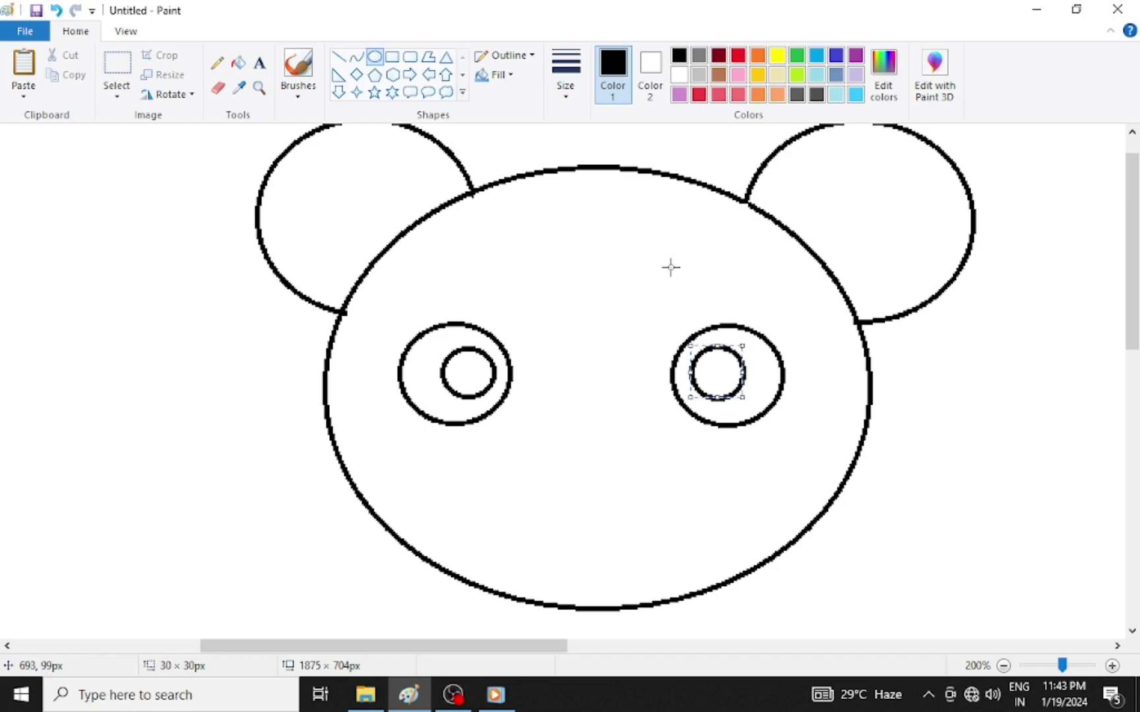
pyautogui.moveTo(744, 398); pyautogui.dragTo(748, 401)
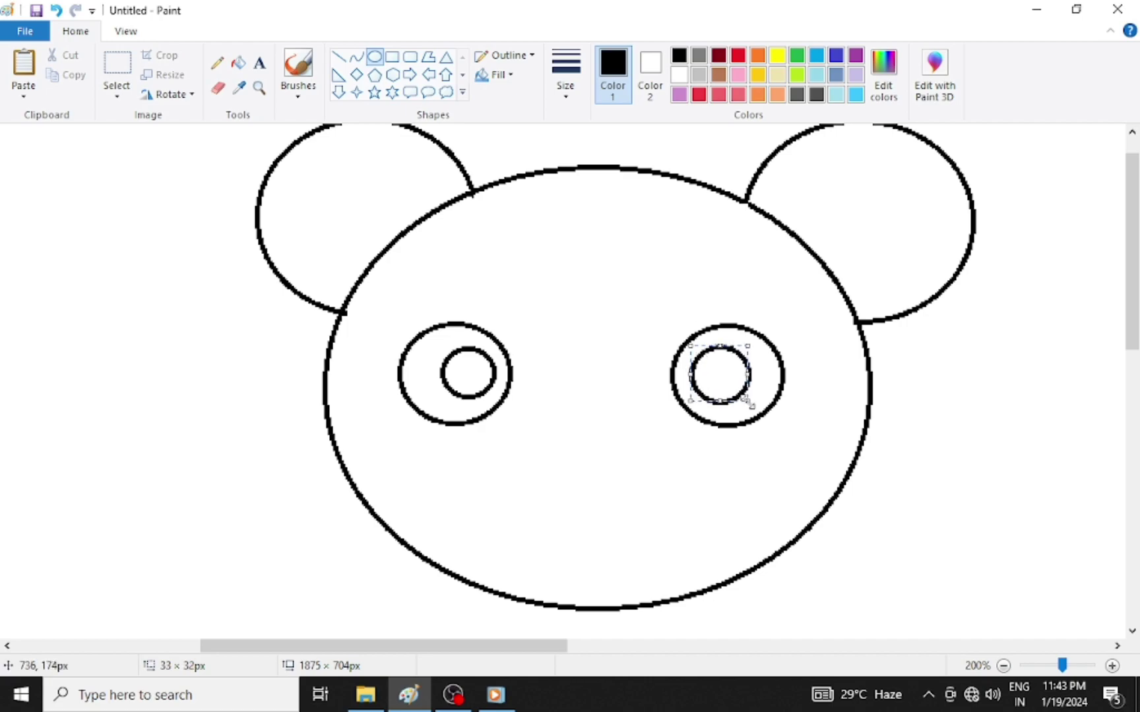
pyautogui.click(658, 274)
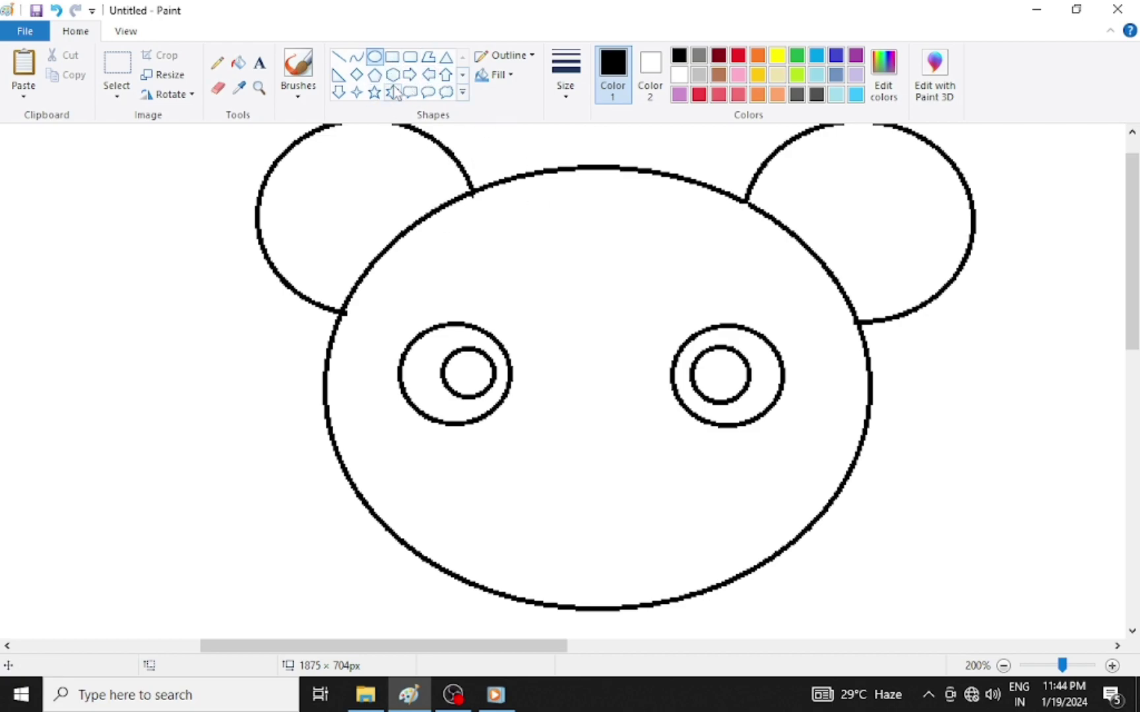
# - Draw a triangle about 54 × 21 px below the eyes for the nose and rotate it 180° so it points downward
pyautogui.click(446, 56)
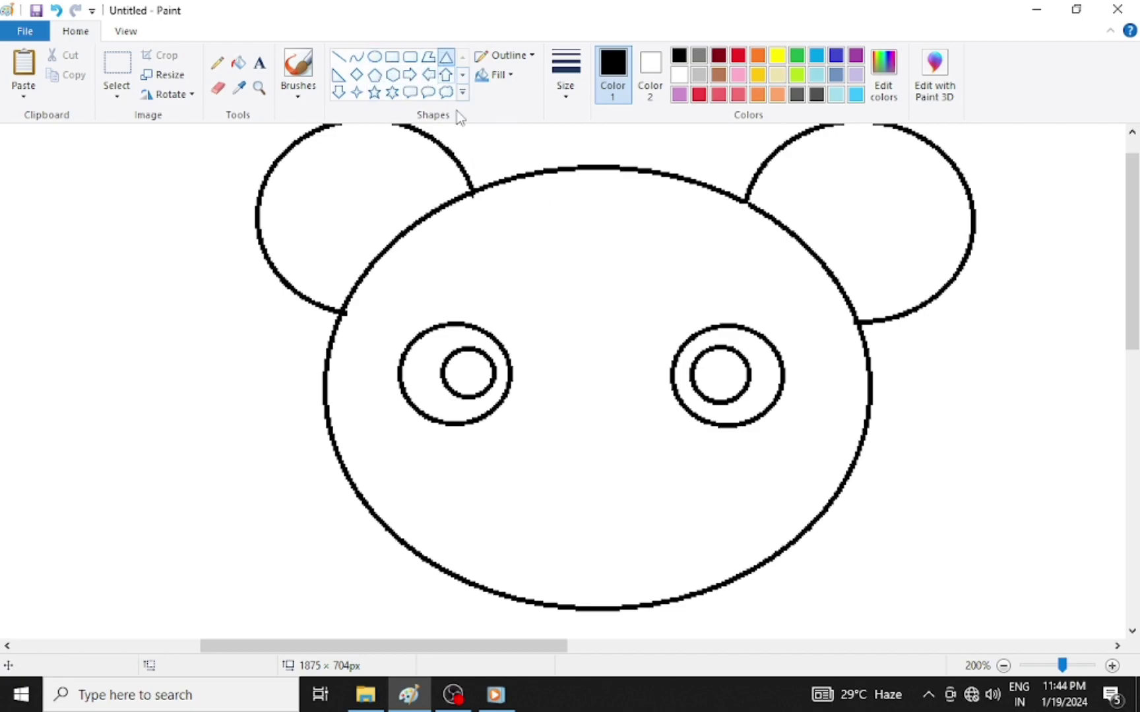
pyautogui.moveTo(592, 513); pyautogui.dragTo(685, 477)
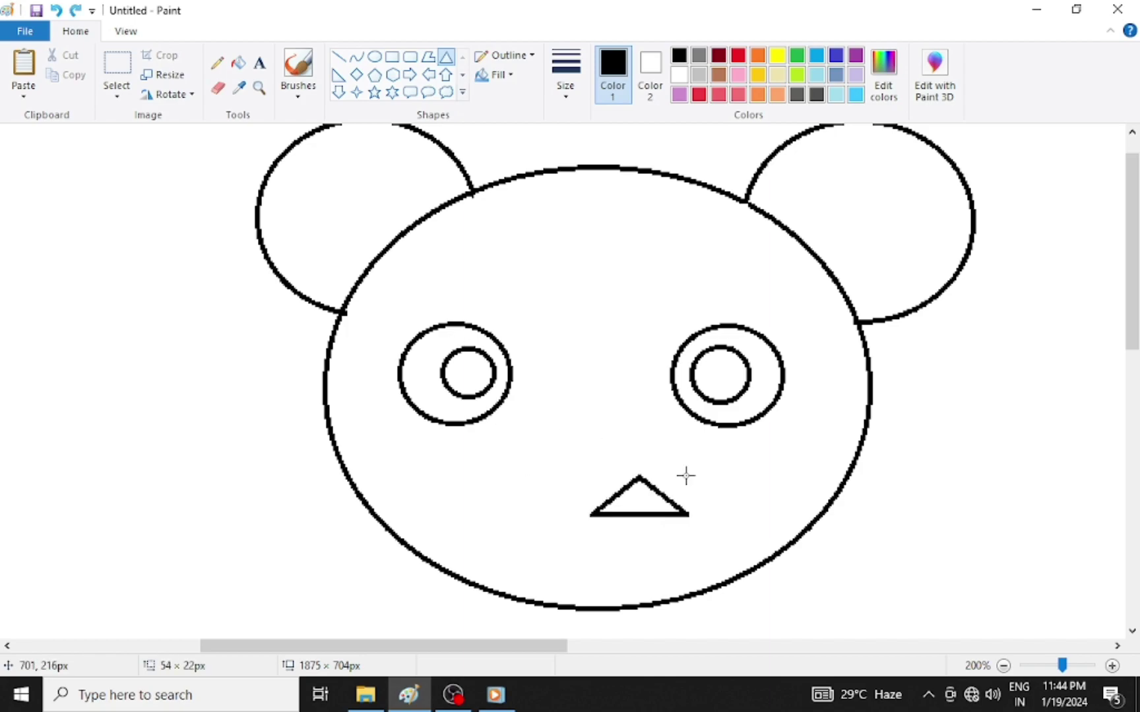
pyautogui.rightClick(641, 493)
pyautogui.moveTo(729, 547)
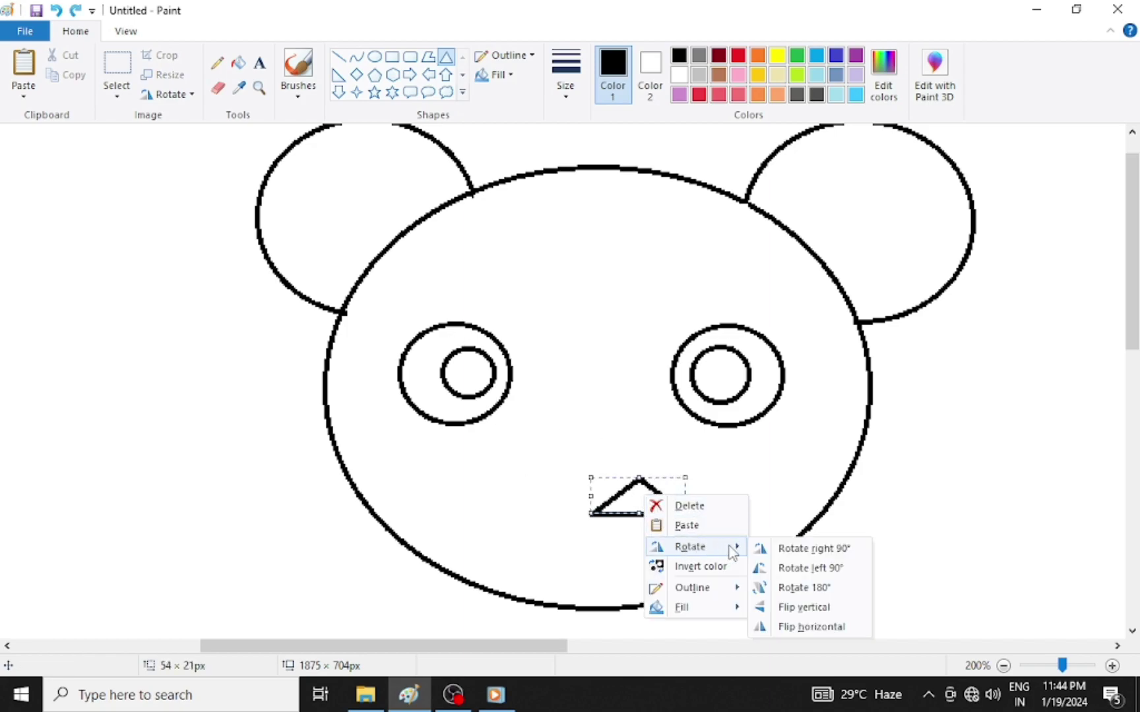
pyautogui.click(791, 628)
pyautogui.rightClick(663, 492)
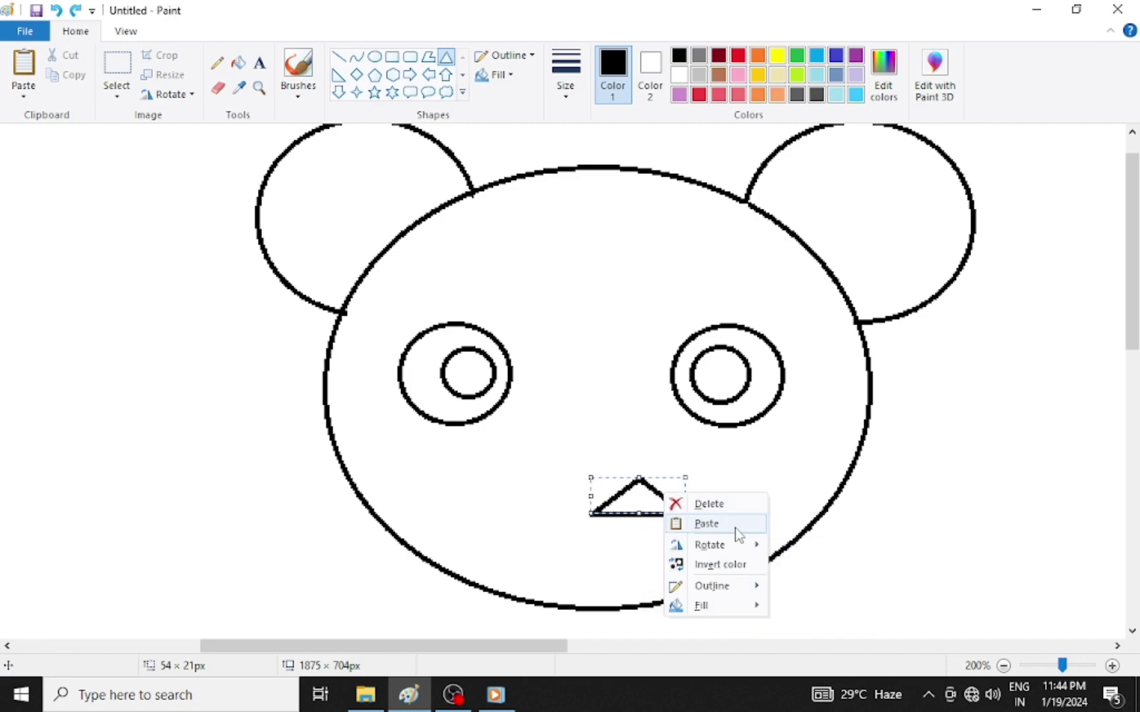
pyautogui.moveTo(738, 545)
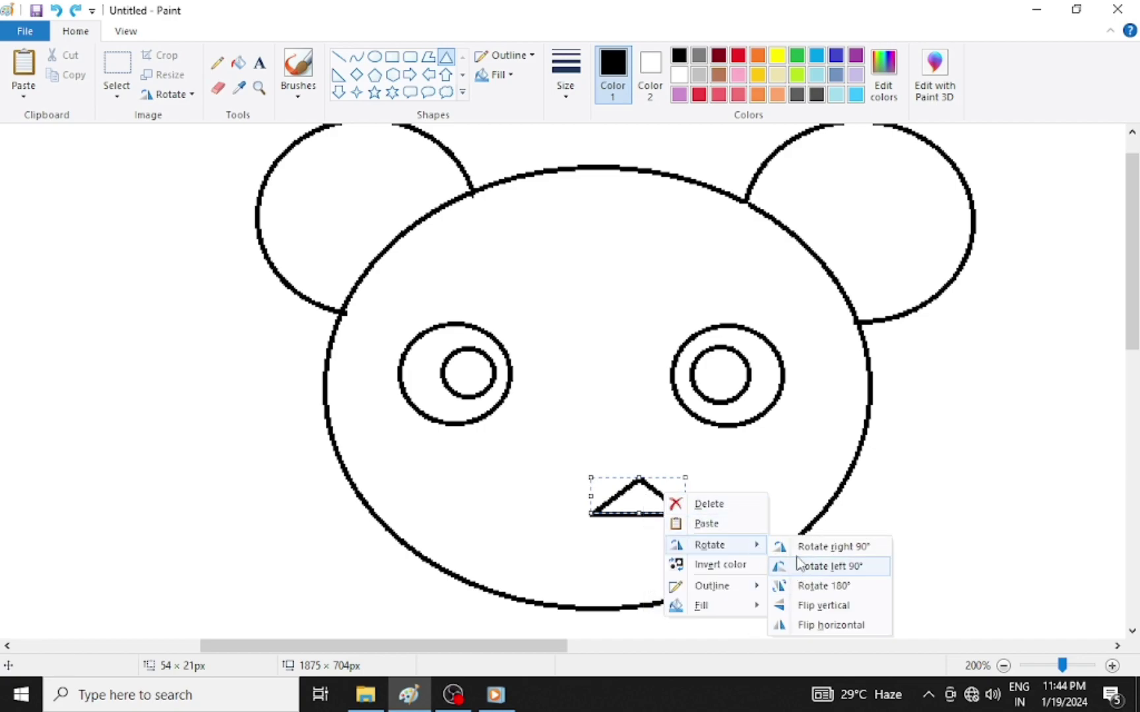
pyautogui.click(799, 584)
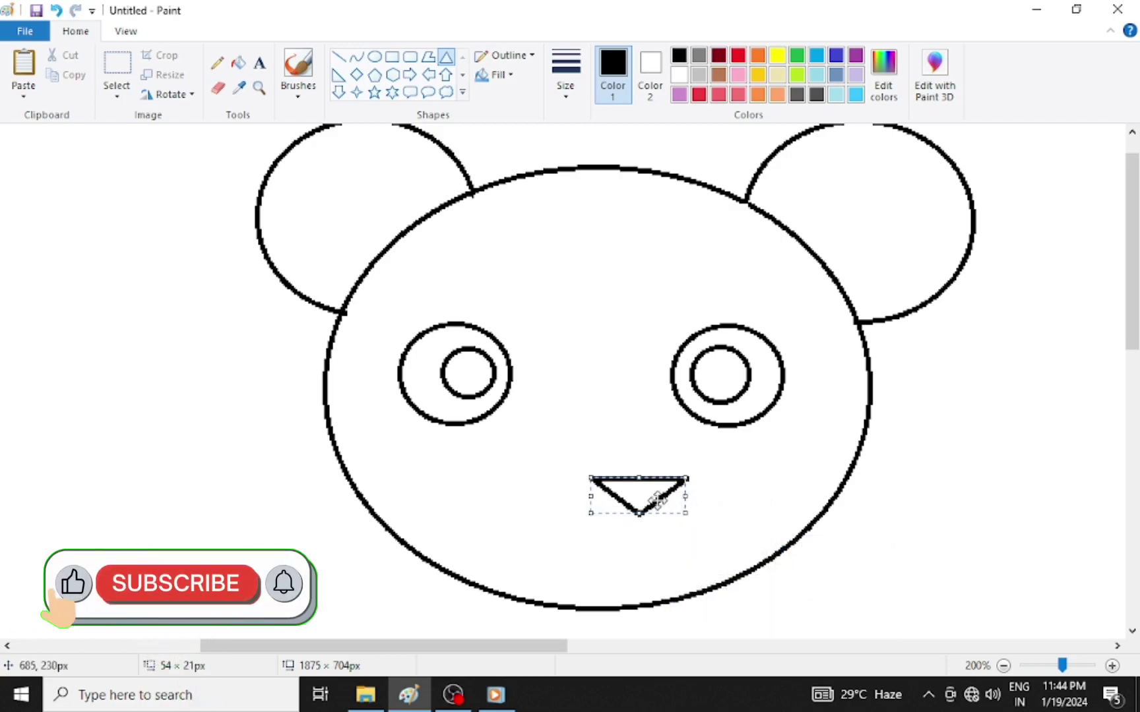
# - Centre the nose triangle just below the eyes at about 44 × 24 px and thicken its outline well beyond the thickest preset
pyautogui.moveTo(635, 484); pyautogui.dragTo(601, 428)
pyautogui.moveTo(654, 491); pyautogui.dragTo(636, 473)
pyautogui.click(566, 73)
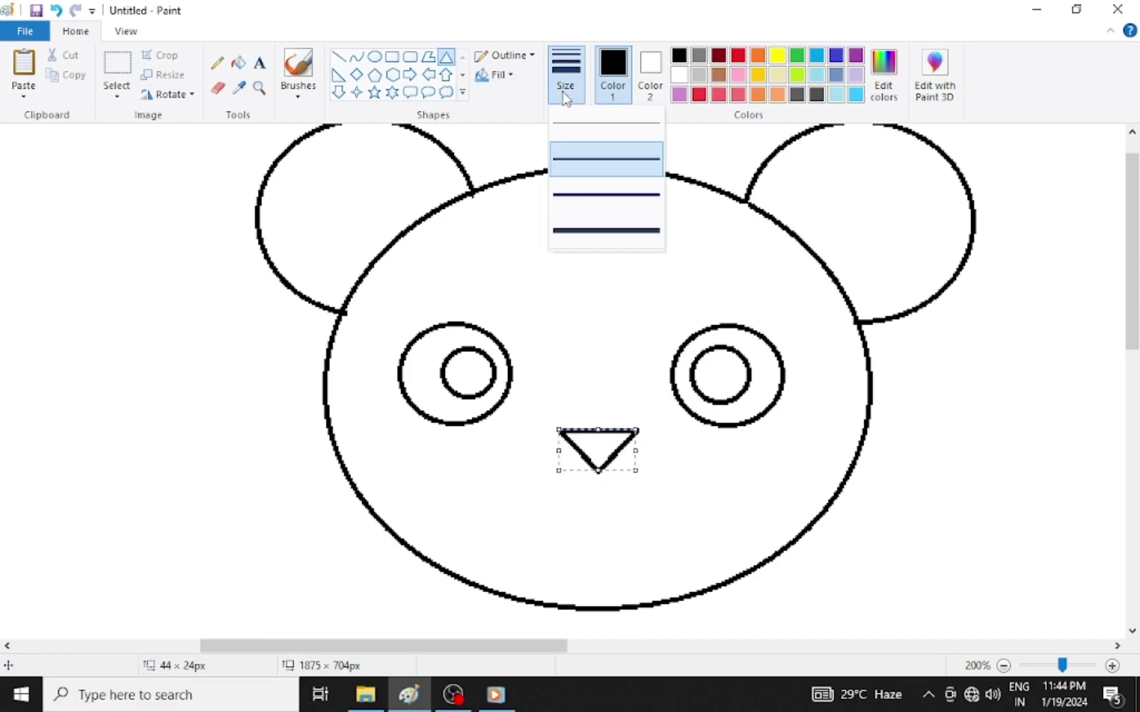
pyautogui.click(601, 241)
pyautogui.hotkey('ctrl', '+')
pyautogui.hotkey('ctrl', '+')
pyautogui.hotkey('ctrl', '+')
pyautogui.hotkey('ctrl', '+')
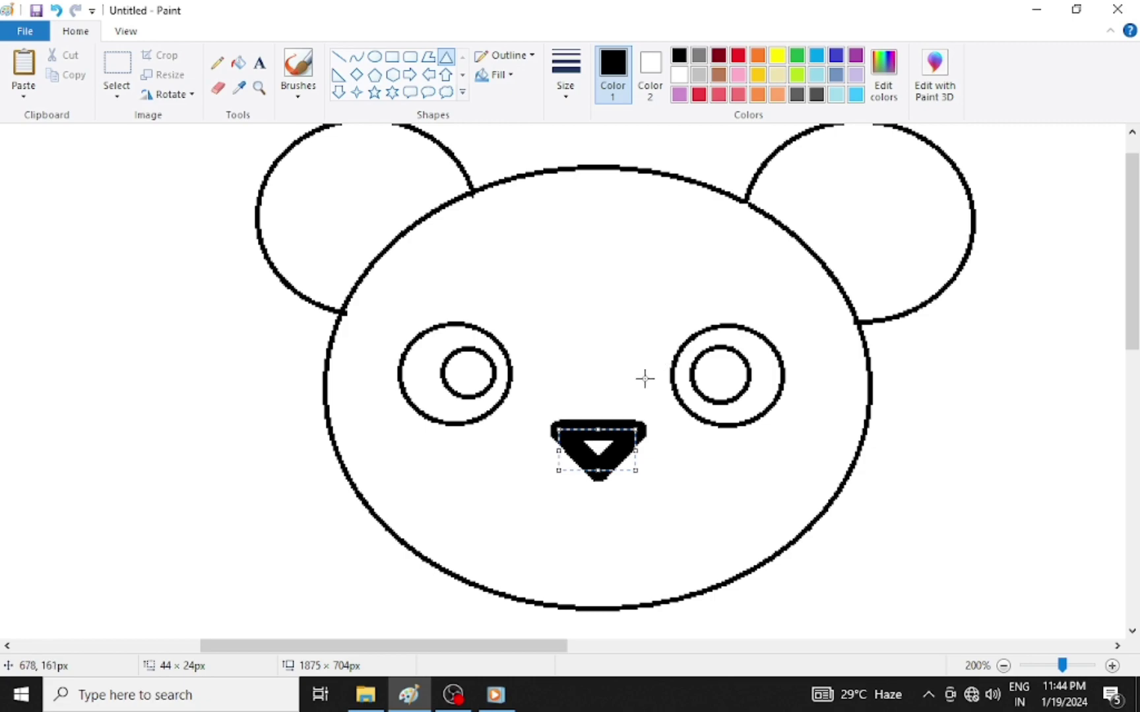
# - Shrink the nose triangle to about 27 × 12 px so it looks solid, and nudge it right and up to the face's centre
pyautogui.moveTo(632, 428); pyautogui.dragTo(603, 452)
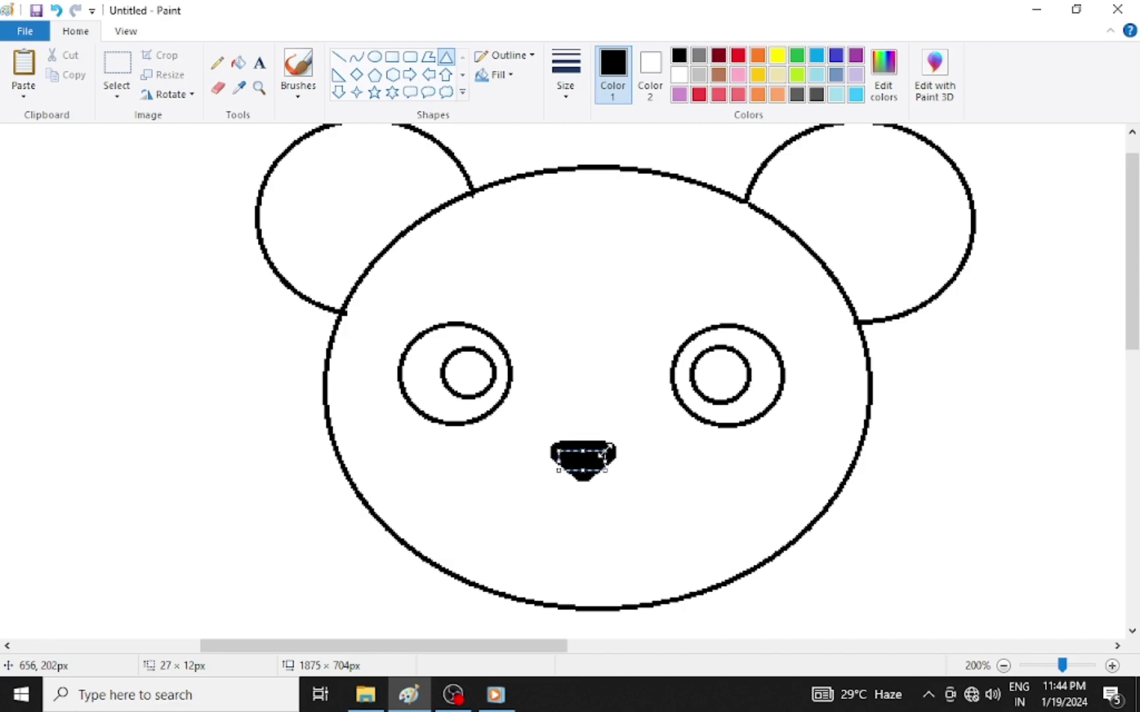
pyautogui.press('Right')
pyautogui.press('Right')
pyautogui.press('Right')
pyautogui.press('Right')
pyautogui.press('Right')
pyautogui.press('Right')
pyautogui.press('Right')
pyautogui.press('Up')
pyautogui.press('Up')
pyautogui.press('Up')
pyautogui.press('Up')
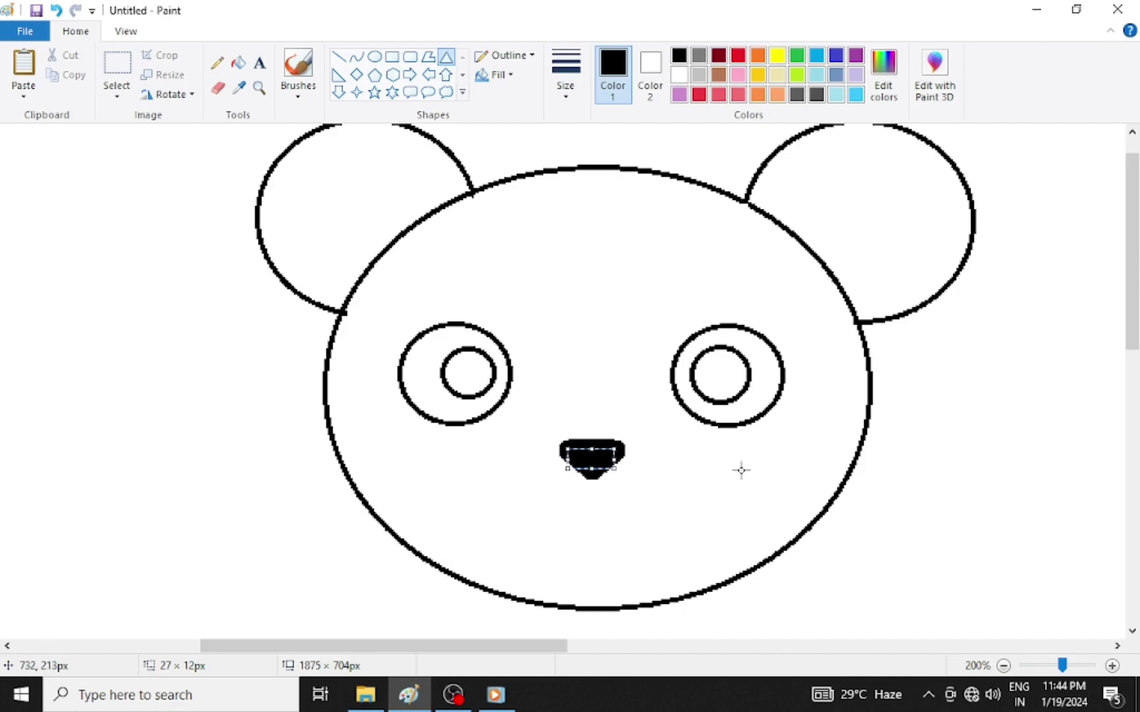
# - Nudge the nose triangle up and slightly right so it sits centred just below the eyes
pyautogui.press('Up')
pyautogui.press('Up')
pyautogui.press('Up')
pyautogui.press('Right')
pyautogui.press('Up')
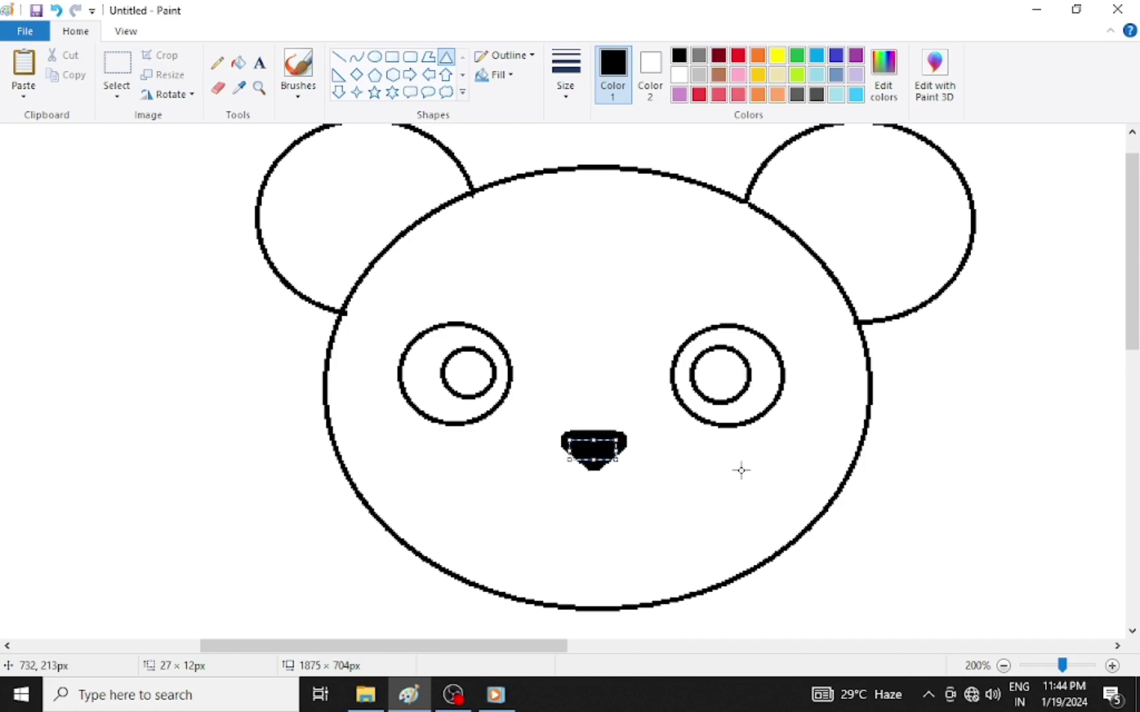
pyautogui.press('Right')
pyautogui.press('Right')
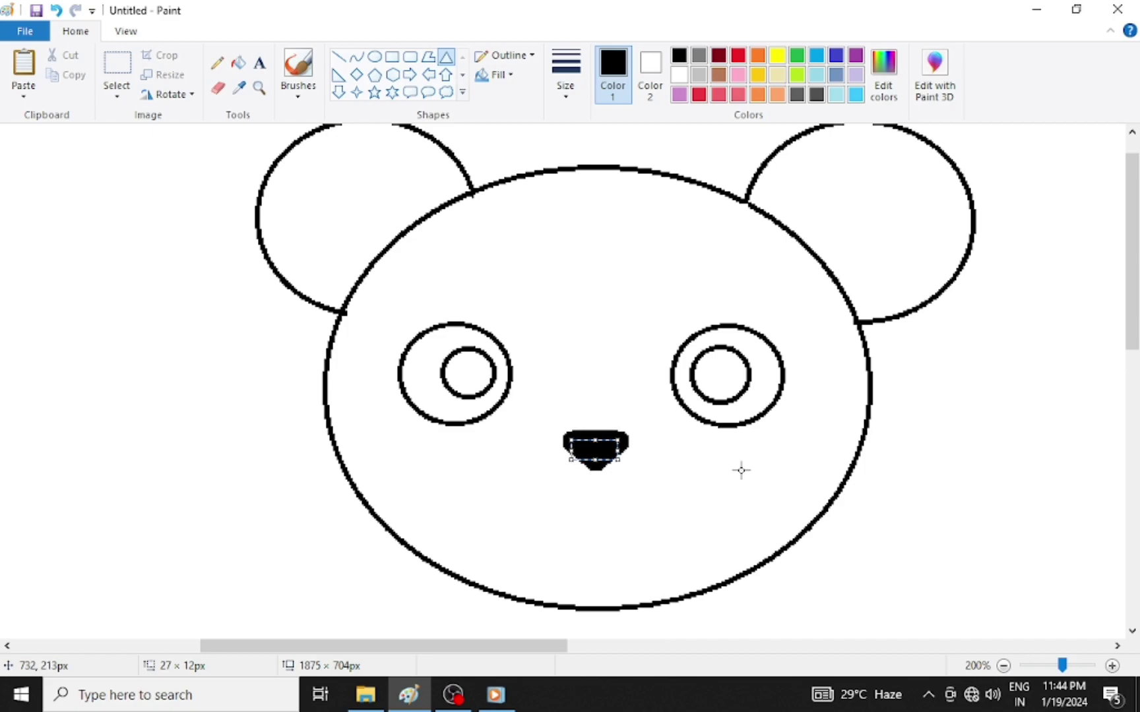
pyautogui.press('Up')
pyautogui.click(1046, 436)
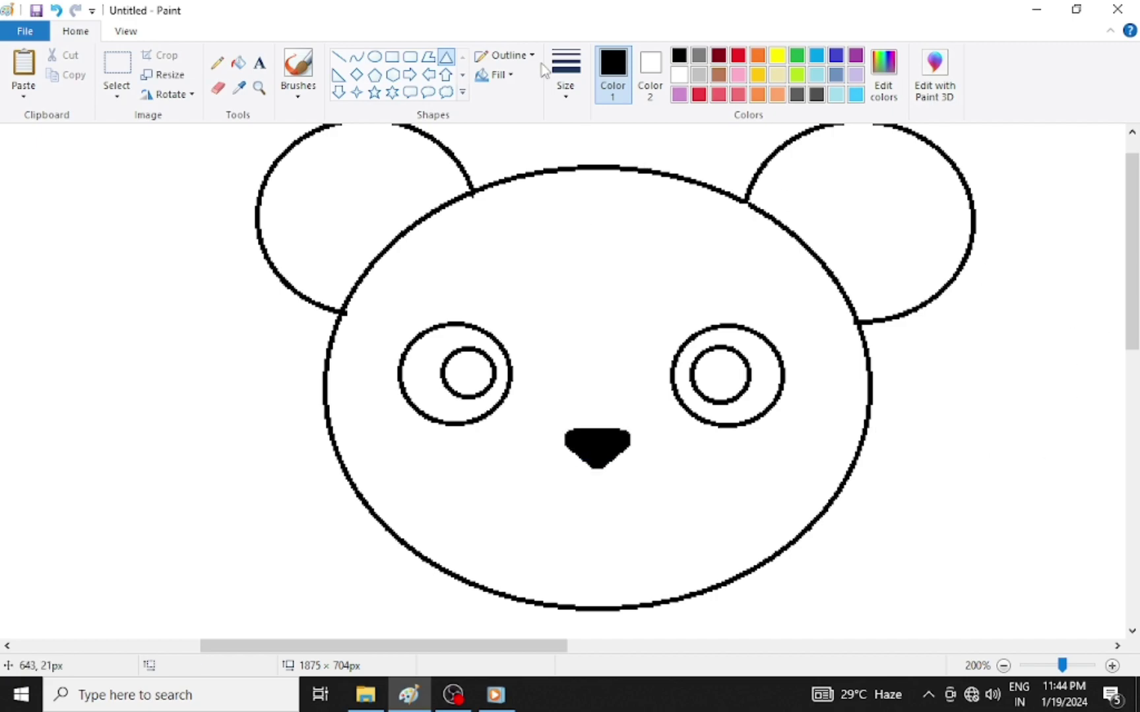
# - Draw a short vertical line about 2 × 9 px straight down from the tip of the nose
pyautogui.click(338, 58)
pyautogui.moveTo(595, 465); pyautogui.dragTo(596, 476)
pyautogui.press('Left')
pyautogui.press('Left')
pyautogui.press('Left')
pyautogui.press('Left')
pyautogui.press('Left')
pyautogui.press('Left')
pyautogui.press('Left')
pyautogui.press('Left')
pyautogui.press('Left')
pyautogui.press('Left')
pyautogui.press('Left')
pyautogui.press('Left')
pyautogui.press('Left')
pyautogui.press('Left')
pyautogui.press('Left')
pyautogui.press('Left')
pyautogui.press('Left')
pyautogui.press('Left')
pyautogui.press('Left')
pyautogui.press('Left')
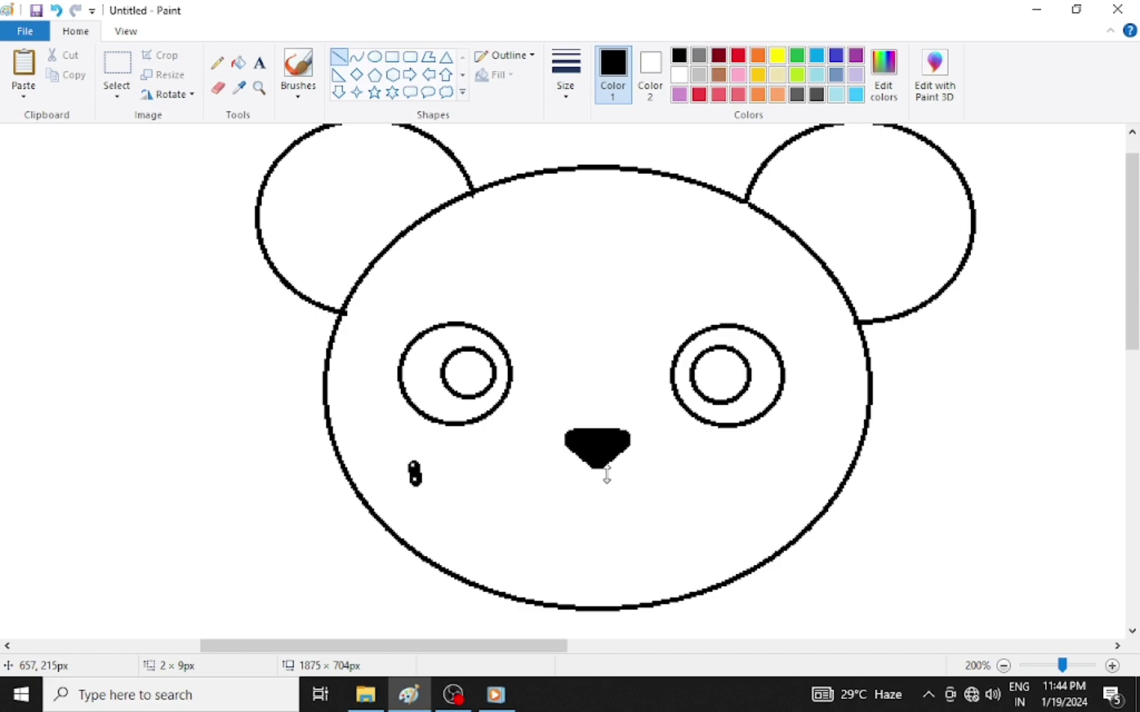
pyautogui.press('Right')
pyautogui.press('Right')
pyautogui.press('Right')
pyautogui.press('Right')
pyautogui.press('Right')
pyautogui.press('Right')
pyautogui.press('Right')
pyautogui.press('Right')
pyautogui.press('Right')
pyautogui.press('Right')
pyautogui.press('Right')
pyautogui.press('Right')
pyautogui.press('Right')
pyautogui.press('Right')
pyautogui.press('Right')
pyautogui.press('Right')
pyautogui.press('Right')
pyautogui.press('Right')
pyautogui.press('Right')
pyautogui.press('Right')
# - Shorten the line below the nose to about 1 × 8 px and fix it in place
pyautogui.moveTo(596, 482)
pyautogui.mouseDown()
pyautogui.moveTo(587, 484)
pyautogui.moveTo(594, 475)
pyautogui.mouseUp()
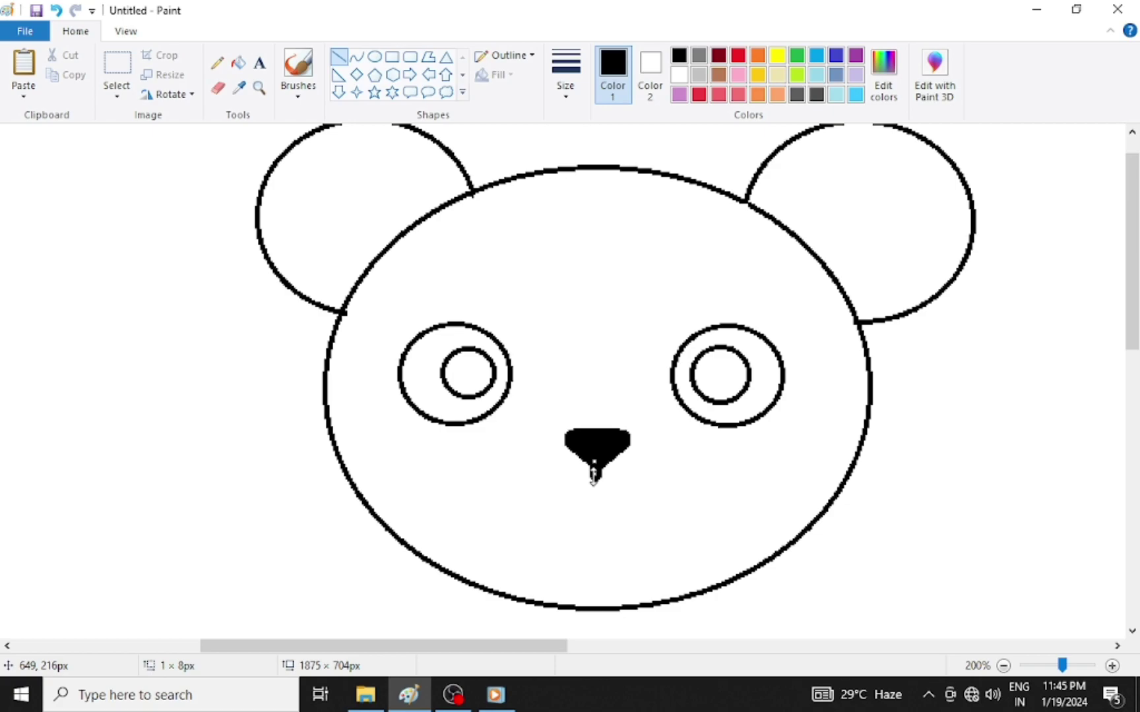
pyautogui.click(675, 351)
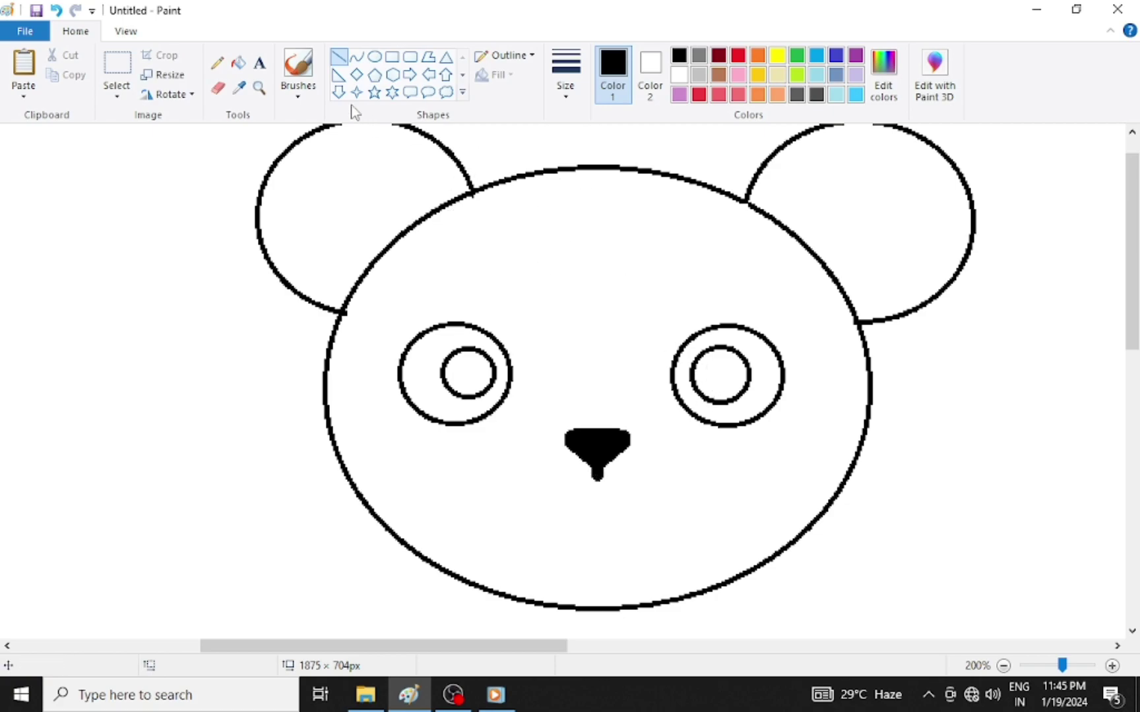
# - Draw the right half of the mouth as a downward-bulging curve about 22 px wide from the line below the nose
pyautogui.click(356, 57)
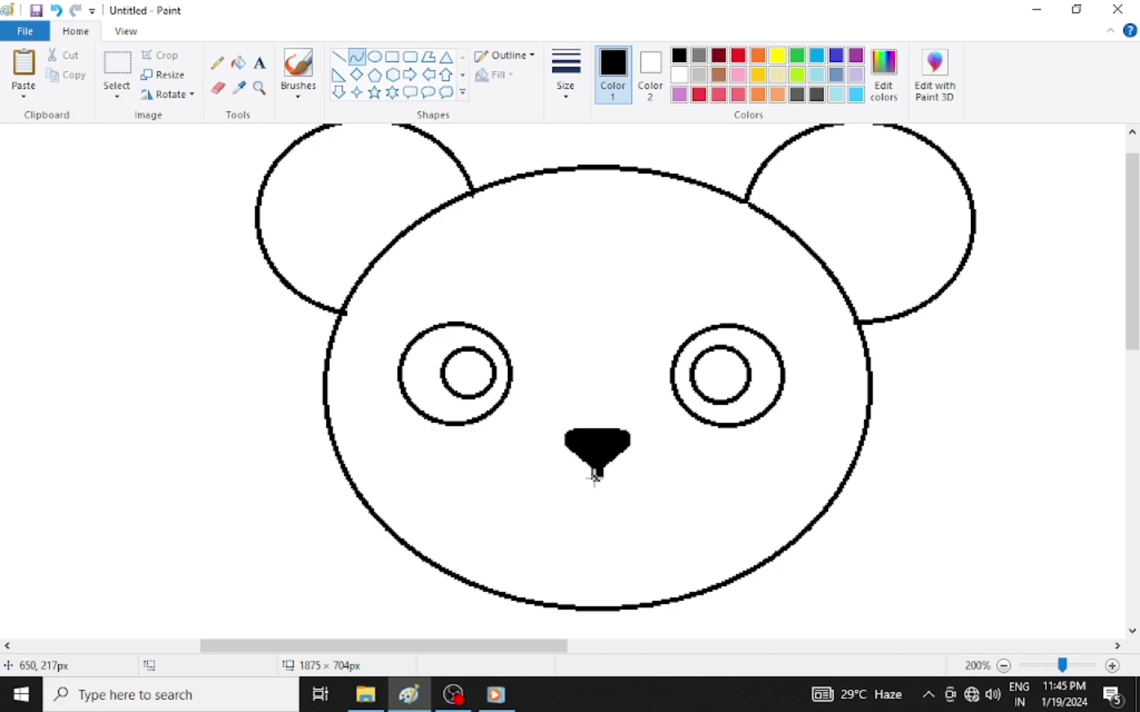
pyautogui.moveTo(598, 474); pyautogui.dragTo(636, 478)
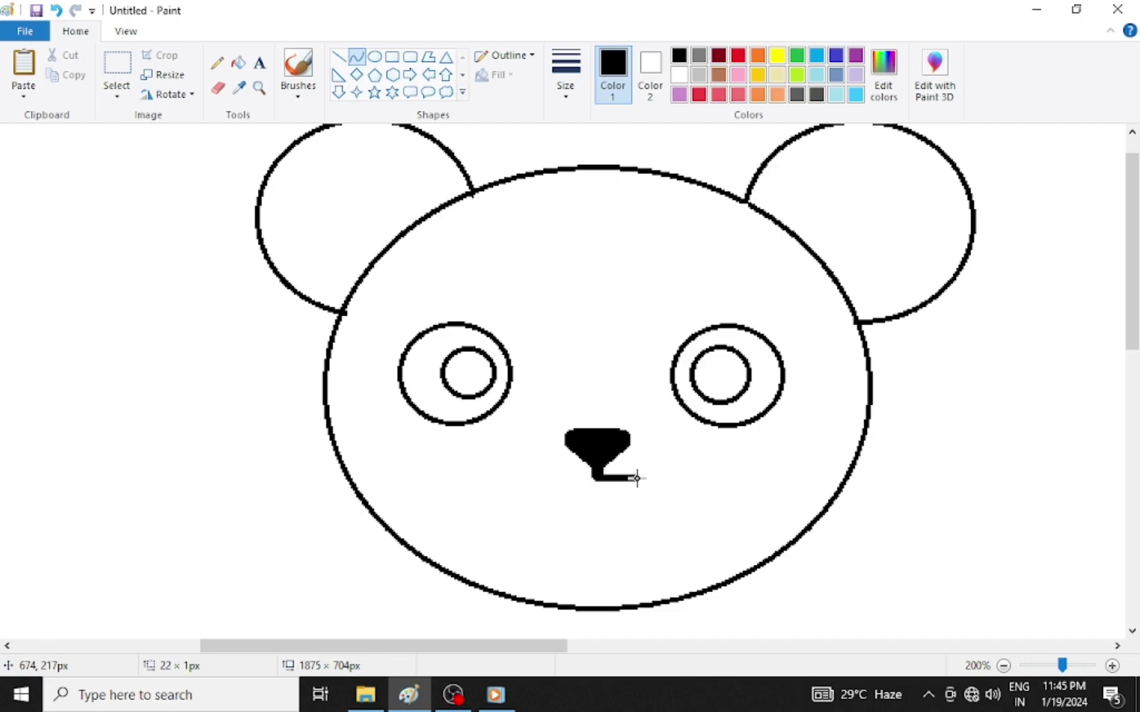
pyautogui.moveTo(596, 480); pyautogui.dragTo(622, 493)
pyautogui.moveTo(626, 496); pyautogui.dragTo(616, 501)
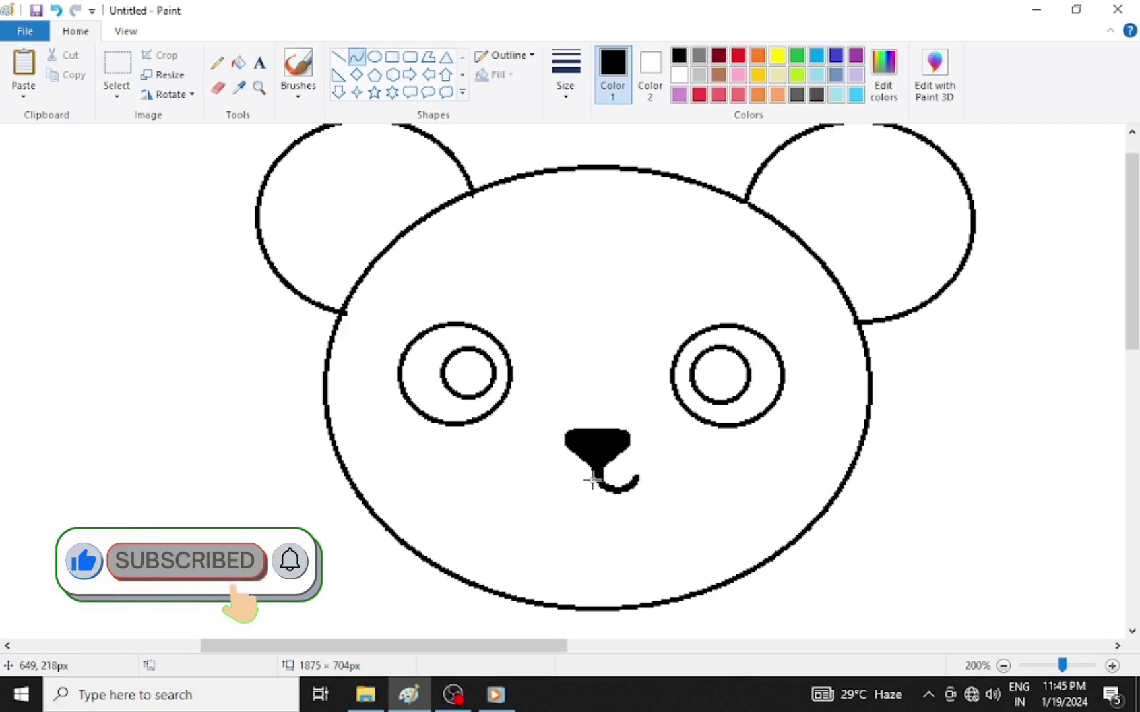
# - Draw a mirrored mouth curve about 20 × 11 px on the left and nudge it left and down to line up
pyautogui.moveTo(594, 482); pyautogui.dragTo(562, 476)
pyautogui.press('Left')
pyautogui.press('Left')
pyautogui.press('Down')
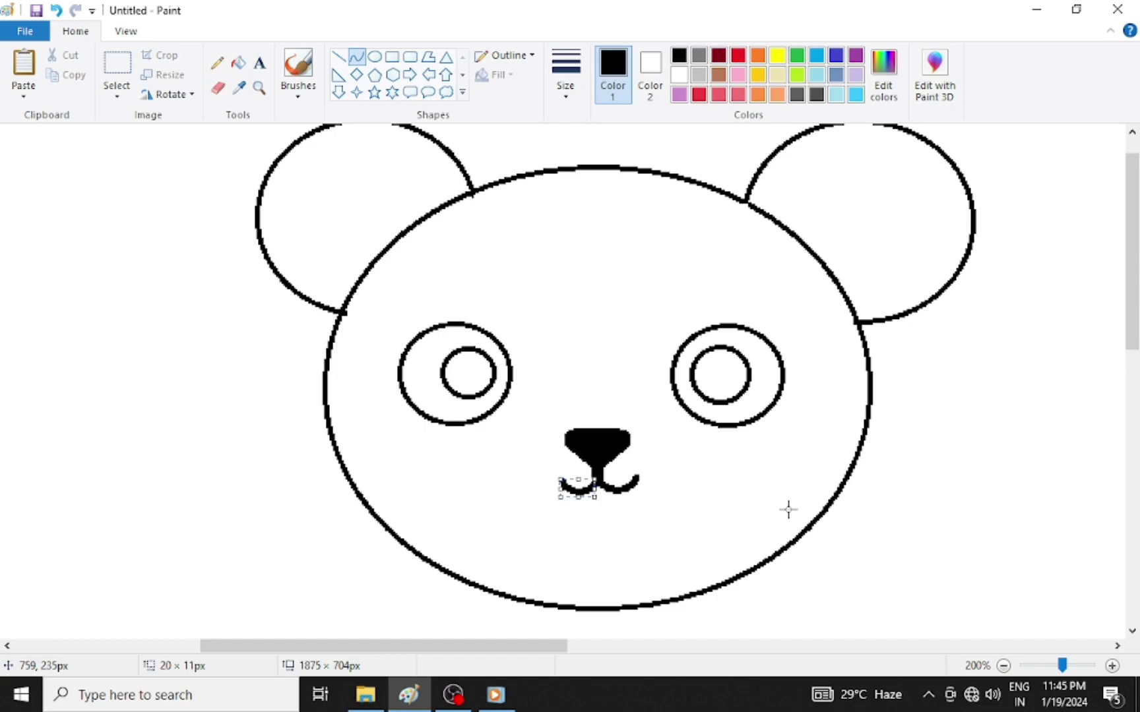
pyautogui.click(788, 509)
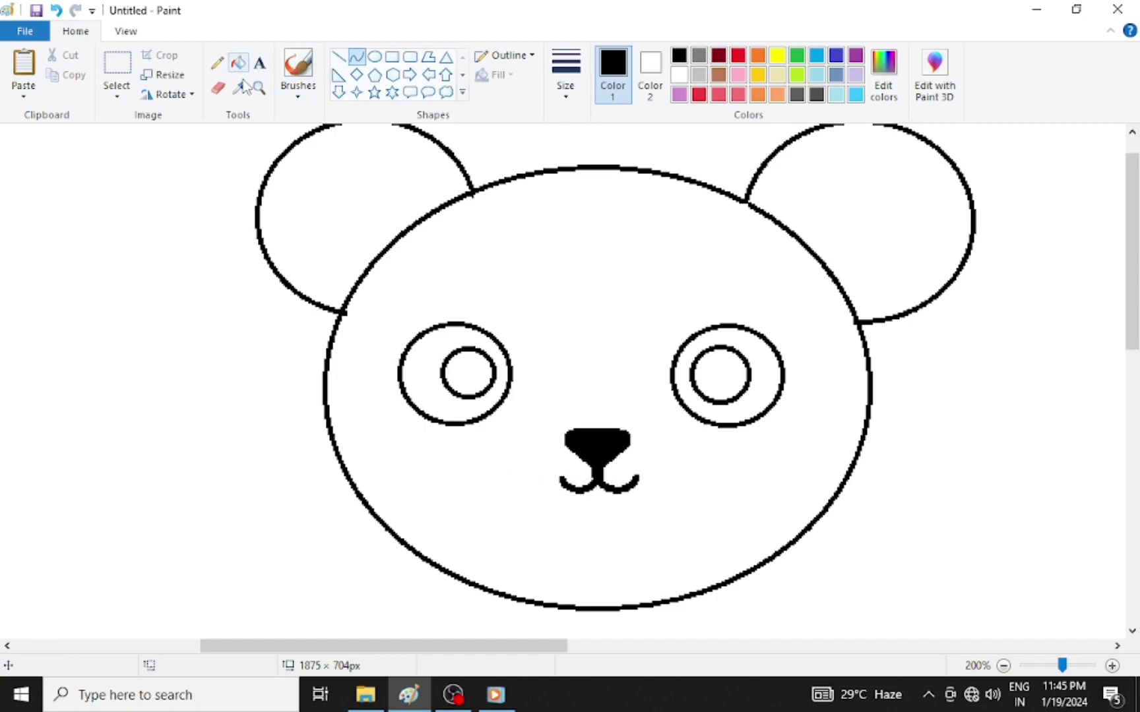
# - At 100% zoom, draw the left arm's outer edge as an outward-bowed curve running down from the head's lower left
pyautogui.scroll(-3, 524, 422)
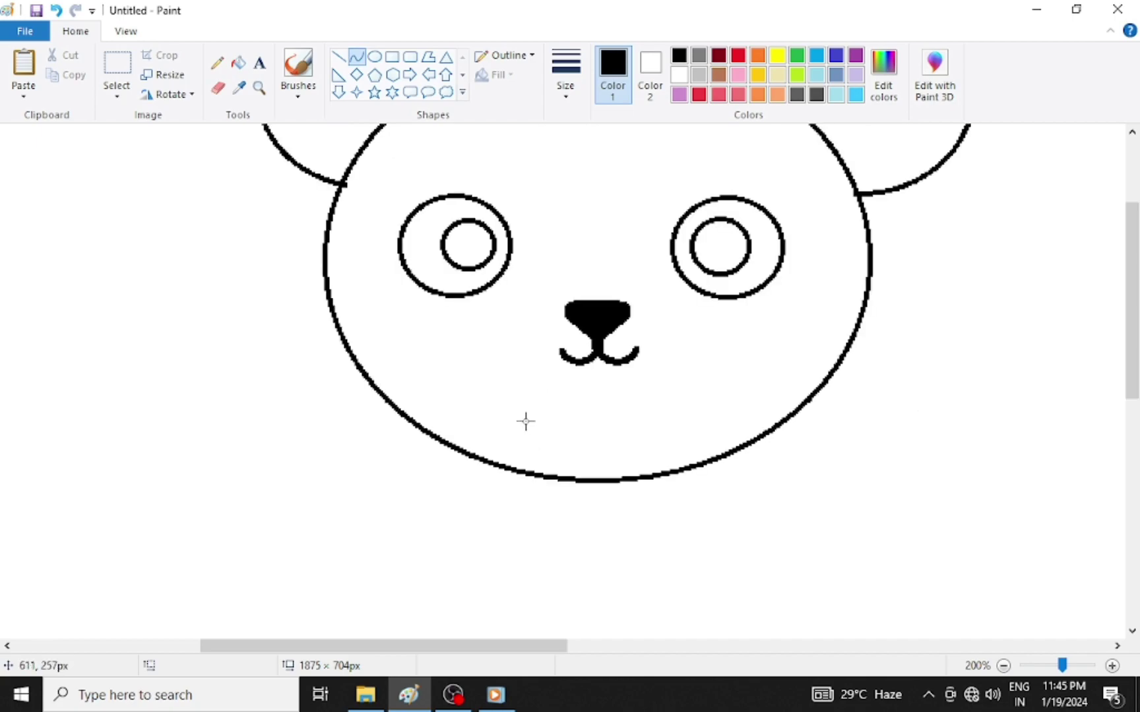
pyautogui.click(1045, 667)
pyautogui.moveTo(513, 647); pyautogui.dragTo(360, 626)
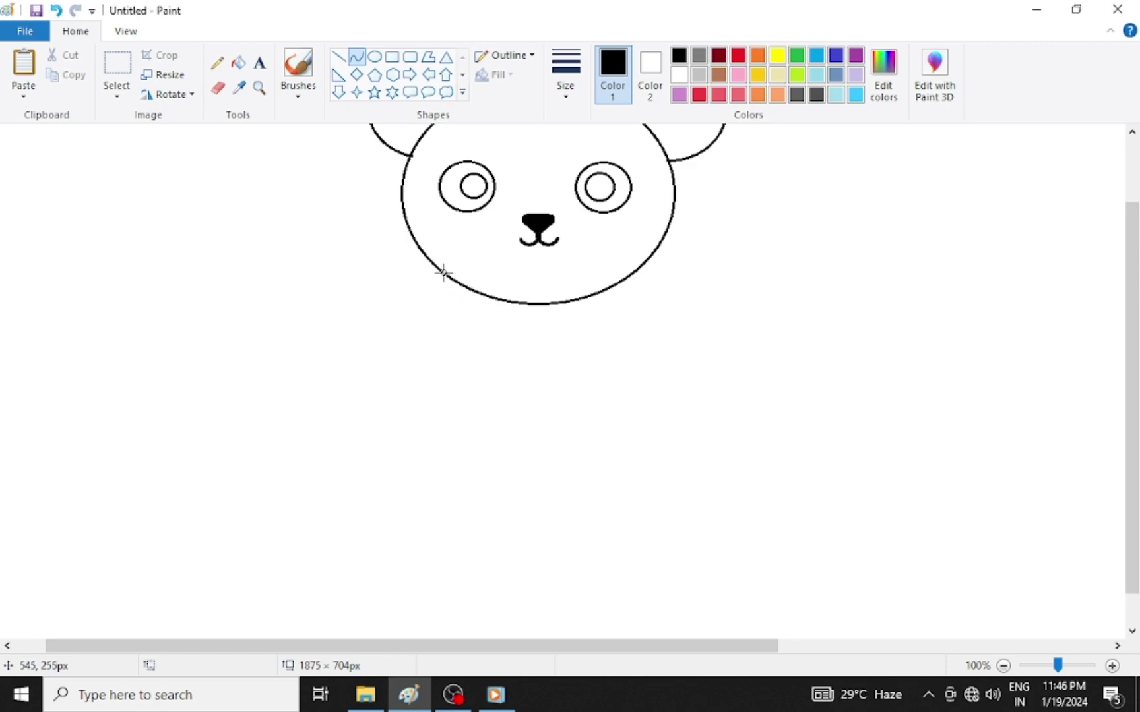
pyautogui.moveTo(447, 277); pyautogui.dragTo(412, 390)
pyautogui.moveTo(444, 290); pyautogui.dragTo(407, 374)
pyautogui.click(564, 357)
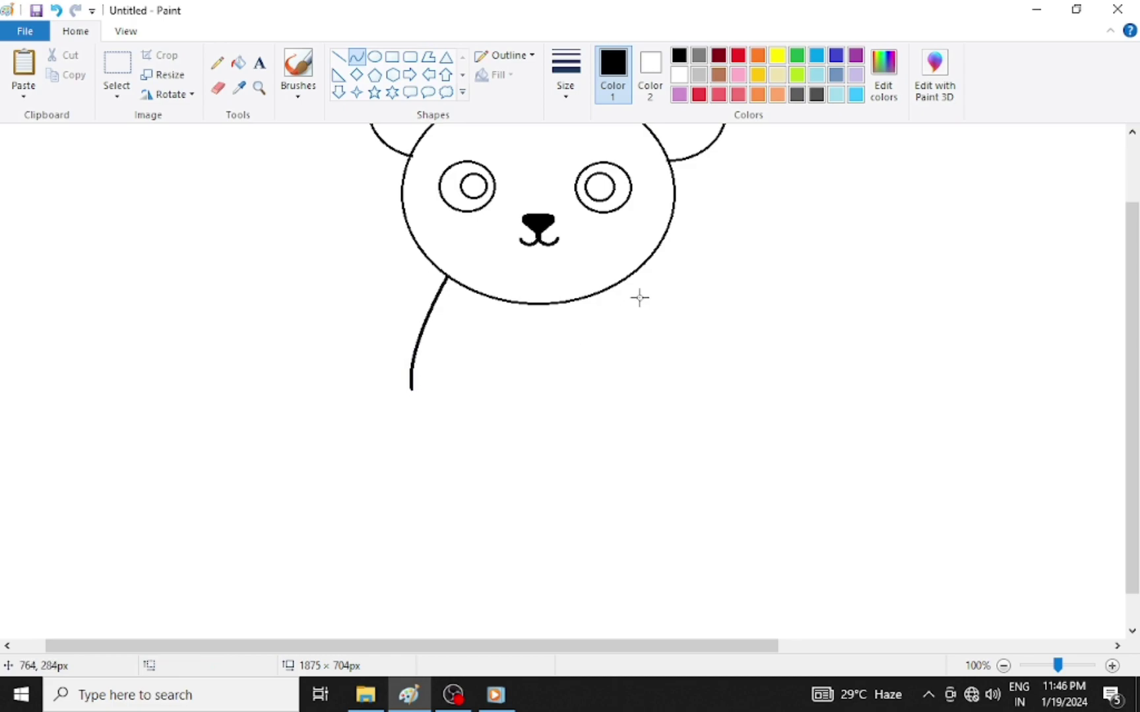
pyautogui.moveTo(638, 268); pyautogui.dragTo(653, 389)
pyautogui.moveTo(645, 299); pyautogui.dragTo(663, 361)
pyautogui.click(56, 10)
# - Draw the right arm's outer edge as an outward-bowed curve about 39 × 137 px and shift it to meet the head outline
pyautogui.moveTo(619, 282); pyautogui.dragTo(642, 404)
pyautogui.moveTo(628, 309); pyautogui.dragTo(653, 379)
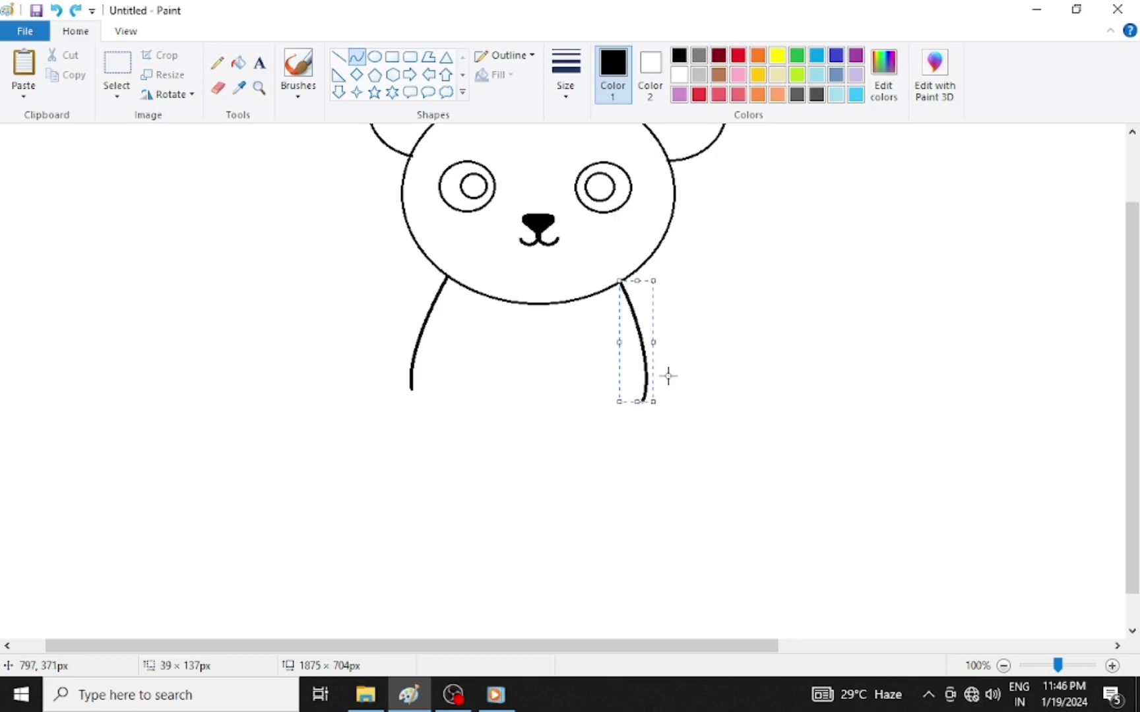
pyautogui.click(671, 376)
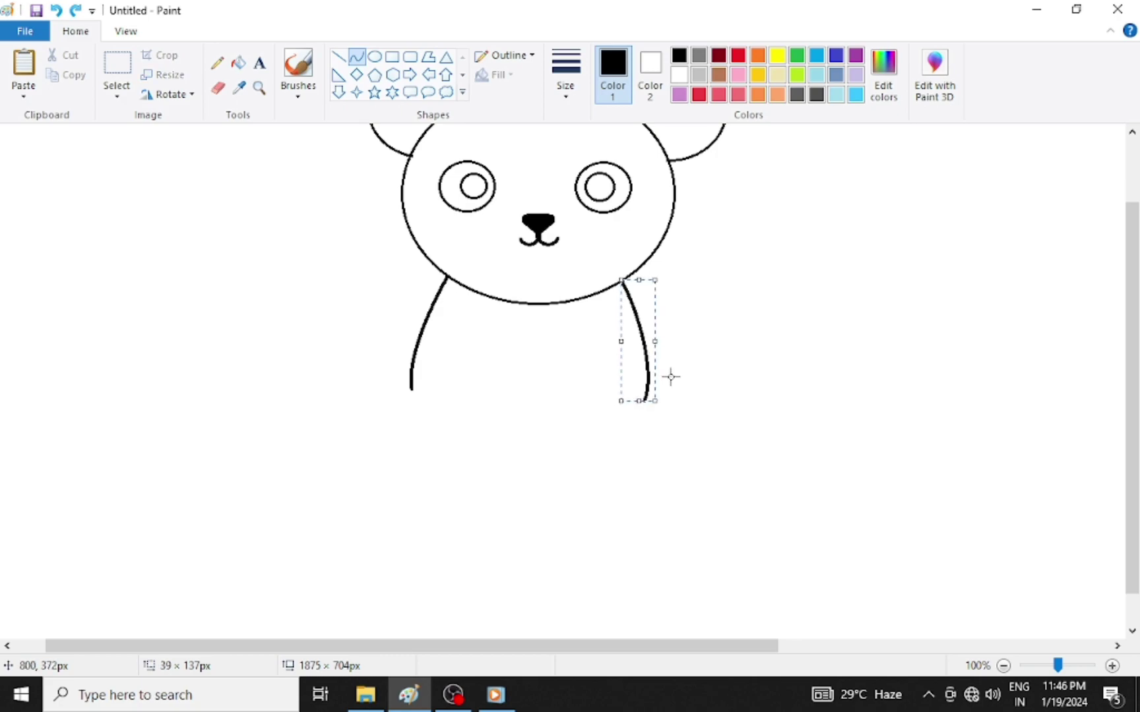
pyautogui.click(718, 373)
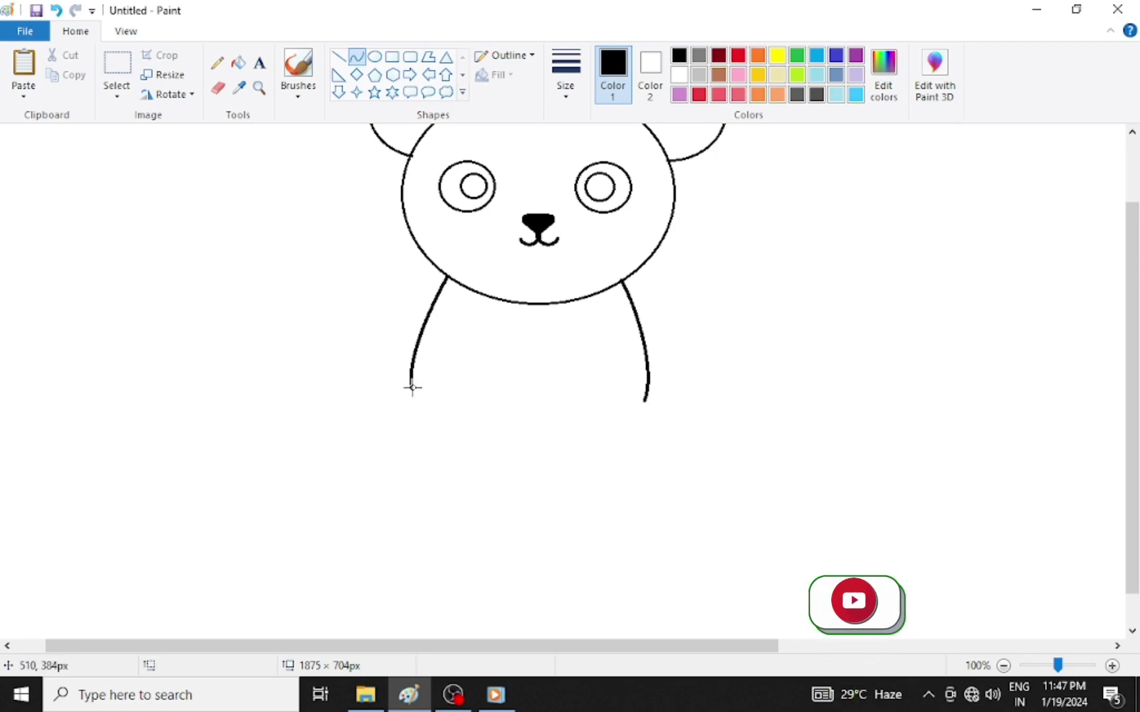
# - At 200% zoom, draw the left side of the body as an outward-bowed vertical curve about 16 × 138 px inside the left arm
pyautogui.click(259, 88)
pyautogui.click(399, 333)
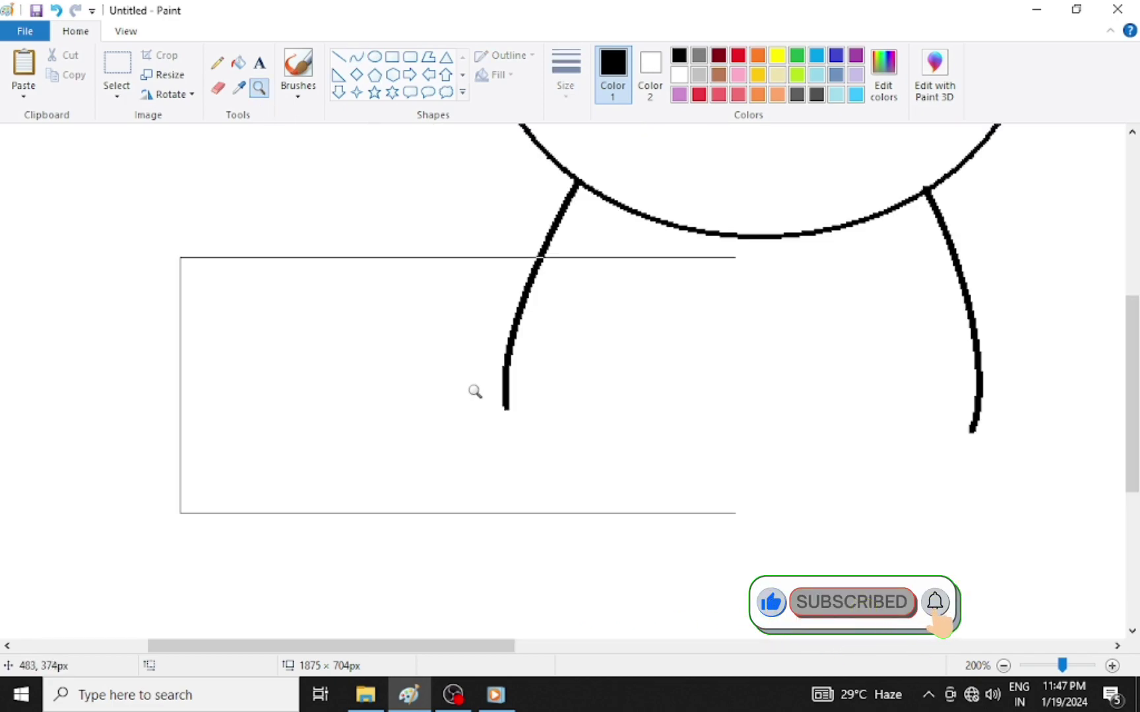
pyautogui.click(356, 56)
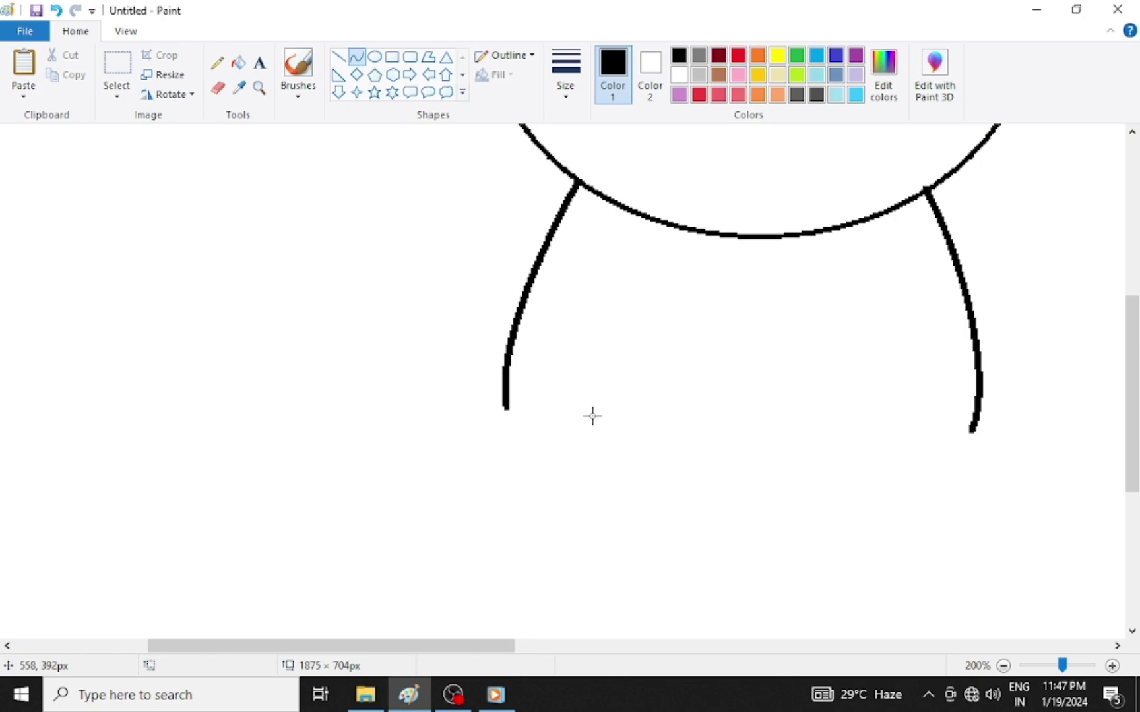
pyautogui.moveTo(605, 387); pyautogui.dragTo(604, 634)
pyautogui.scroll(-2, 600, 605)
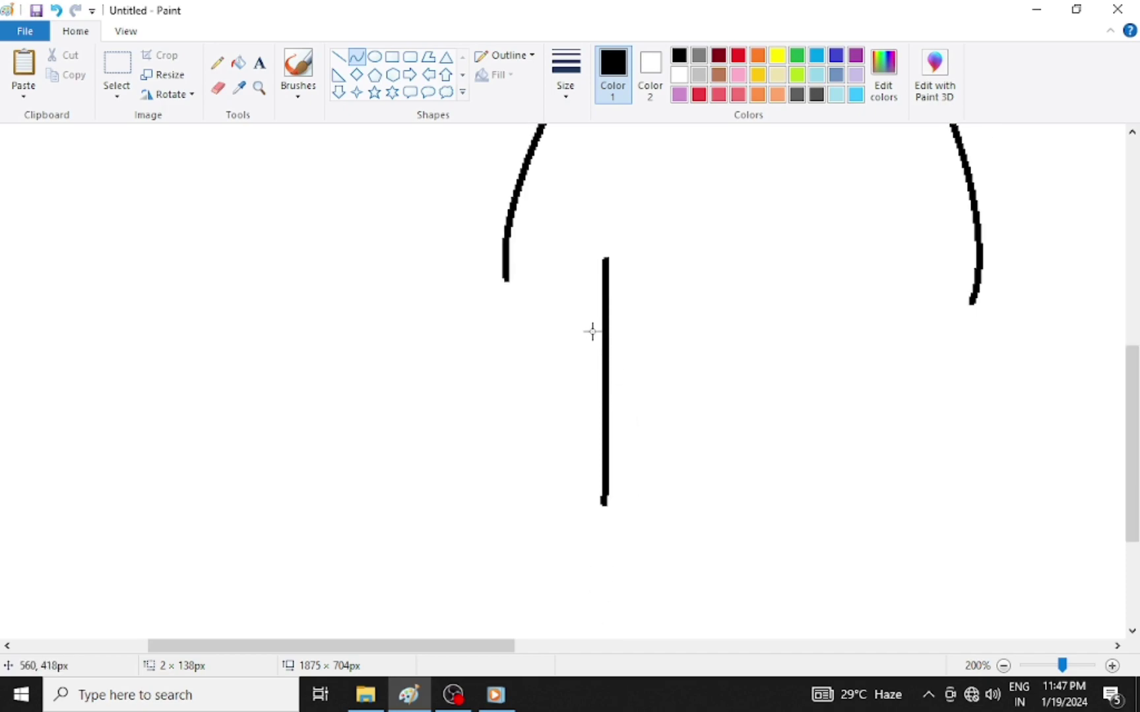
pyautogui.moveTo(603, 285); pyautogui.dragTo(578, 321)
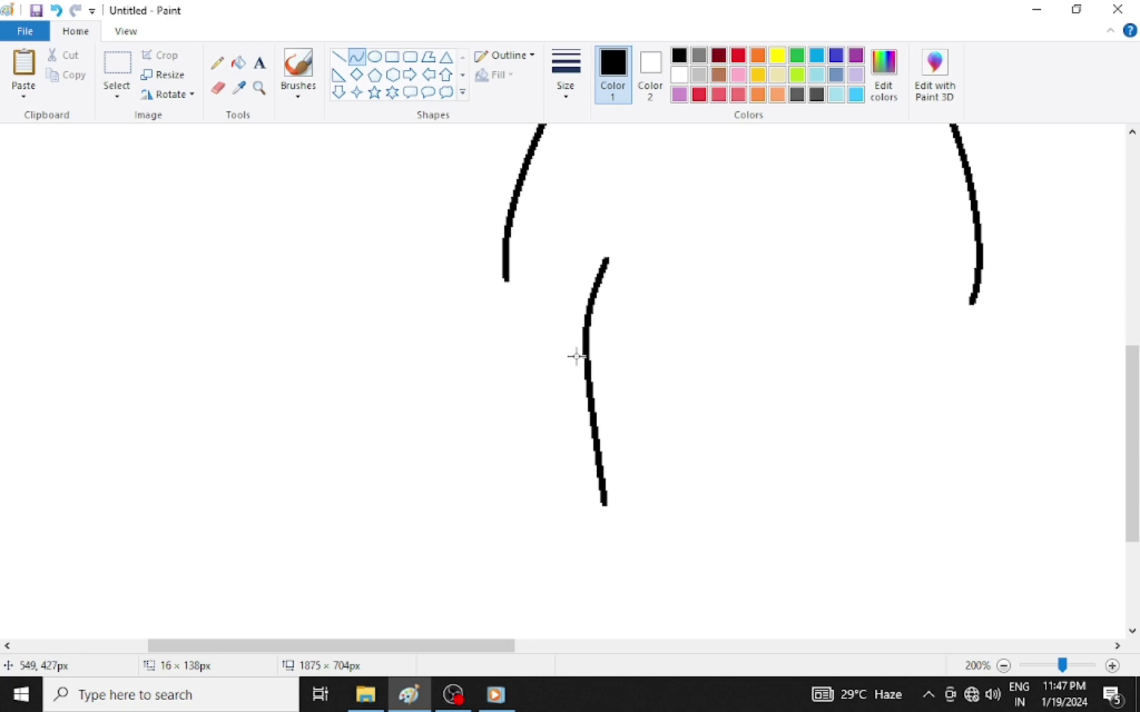
pyautogui.moveTo(591, 430)
pyautogui.mouseDown()
pyautogui.moveTo(581, 448)
pyautogui.moveTo(589, 435)
pyautogui.mouseUp()
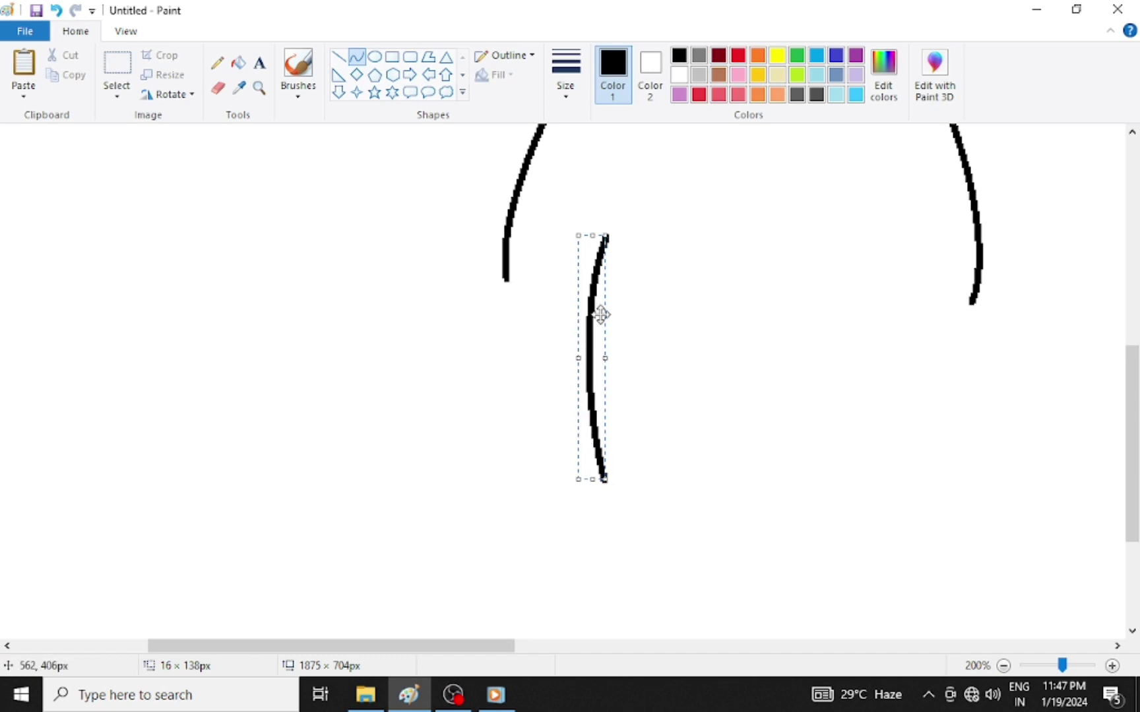
# - Resize the left body curve to about 13 × 151 px and nudge it slightly left
pyautogui.moveTo(604, 480); pyautogui.dragTo(610, 503)
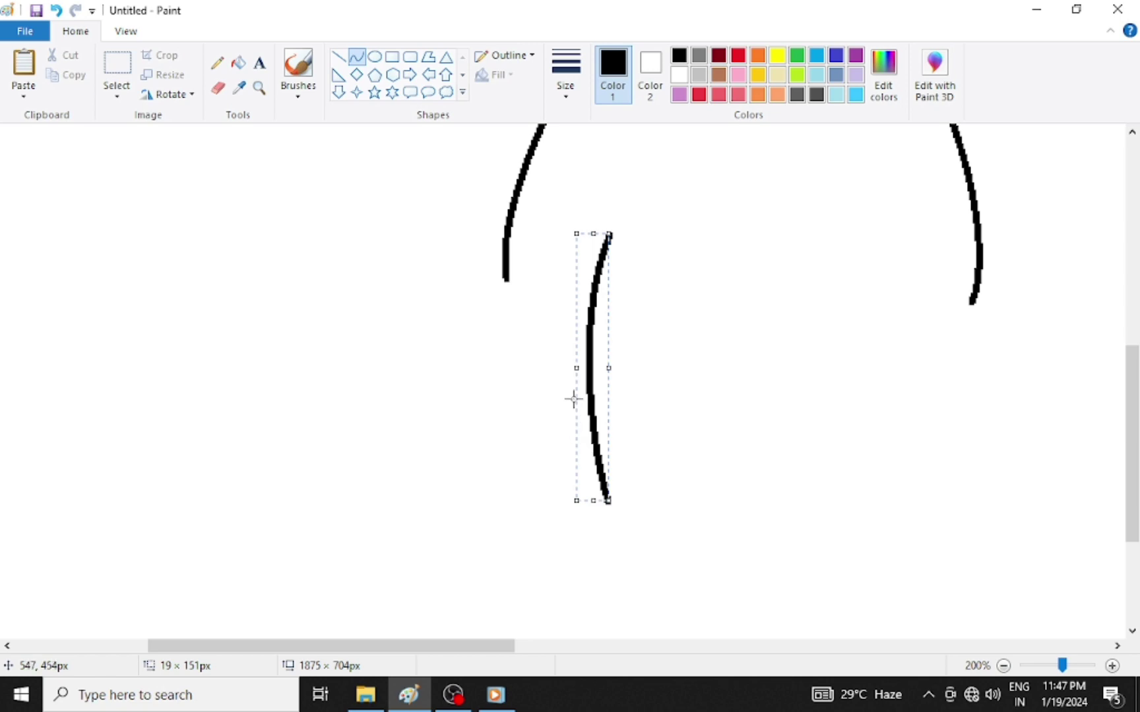
pyautogui.moveTo(574, 367); pyautogui.dragTo(589, 364)
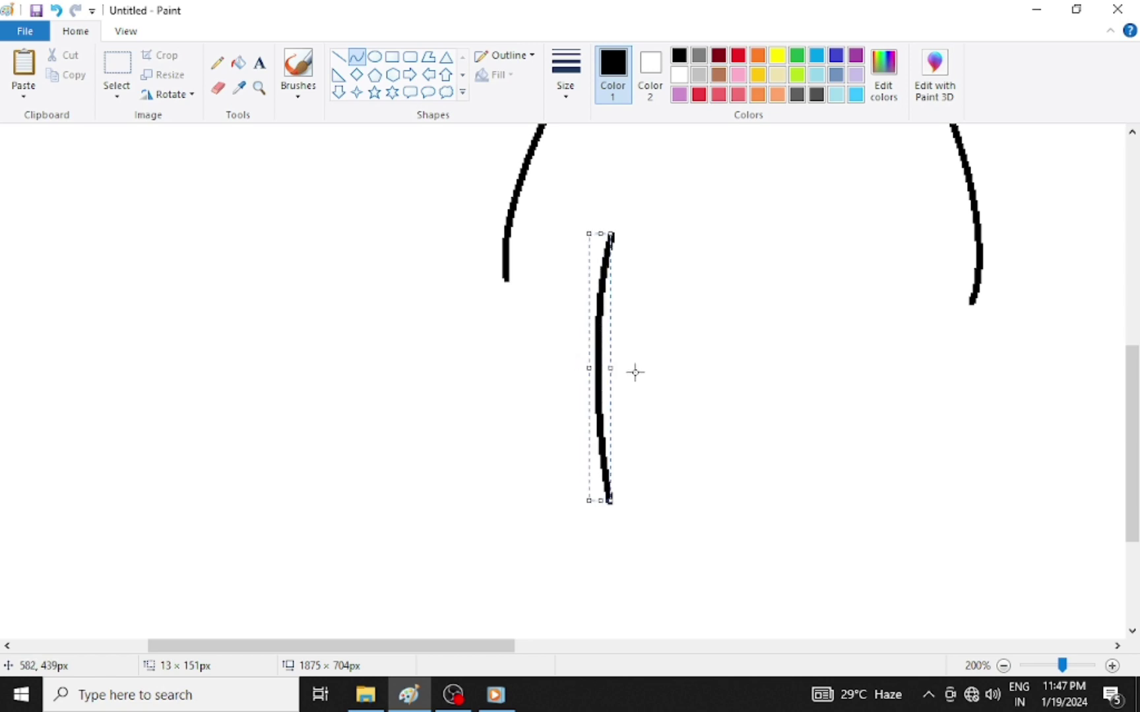
pyautogui.press('Left')
pyautogui.press('Left')
pyautogui.press('Left')
pyautogui.click(665, 371)
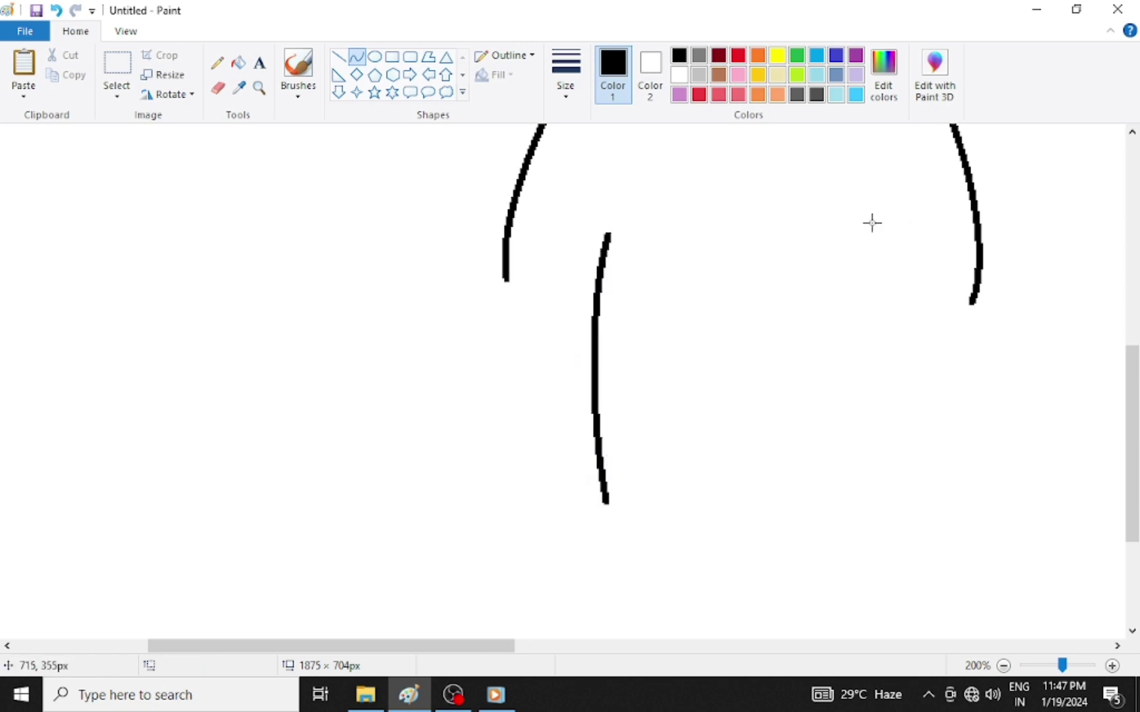
# - Draw a matching outward-bowed curve about 12 × 155 px for the right side of the body, inside the right arm
pyautogui.moveTo(885, 220)
pyautogui.mouseDown()
pyautogui.moveTo(896, 298)
pyautogui.moveTo(885, 505)
pyautogui.mouseUp()
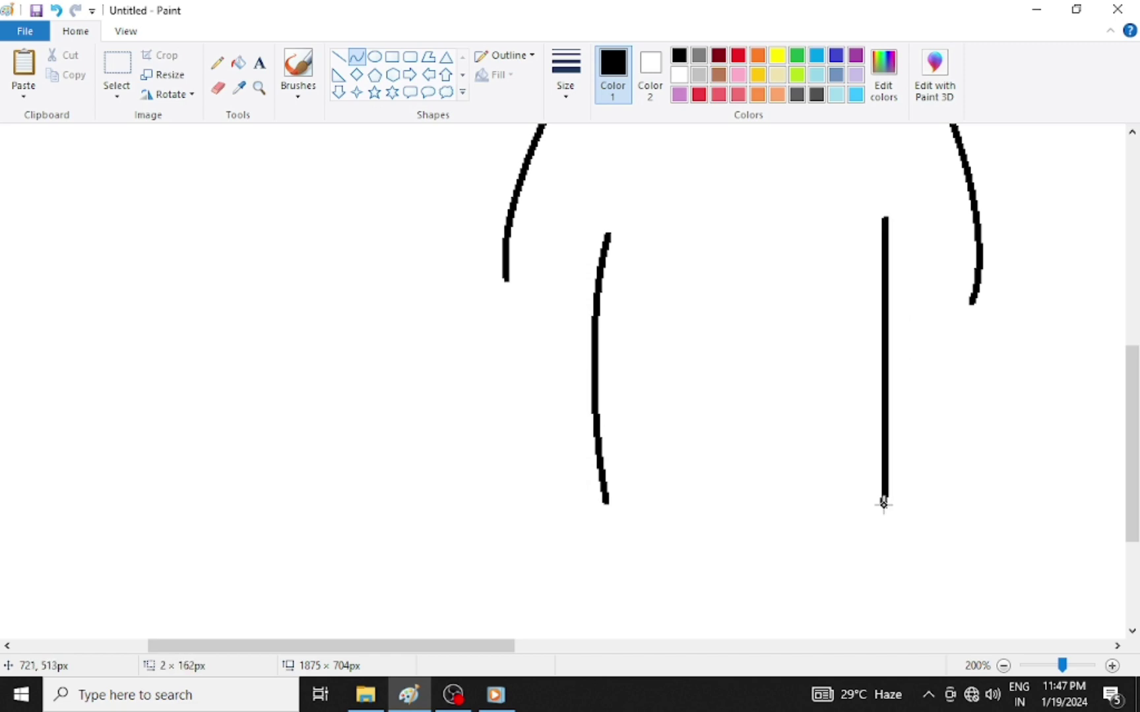
pyautogui.moveTo(888, 245); pyautogui.dragTo(909, 300)
pyautogui.moveTo(903, 389); pyautogui.dragTo(919, 430)
pyautogui.moveTo(885, 220)
pyautogui.mouseDown()
pyautogui.moveTo(878, 227)
pyautogui.moveTo(901, 231)
pyautogui.mouseUp()
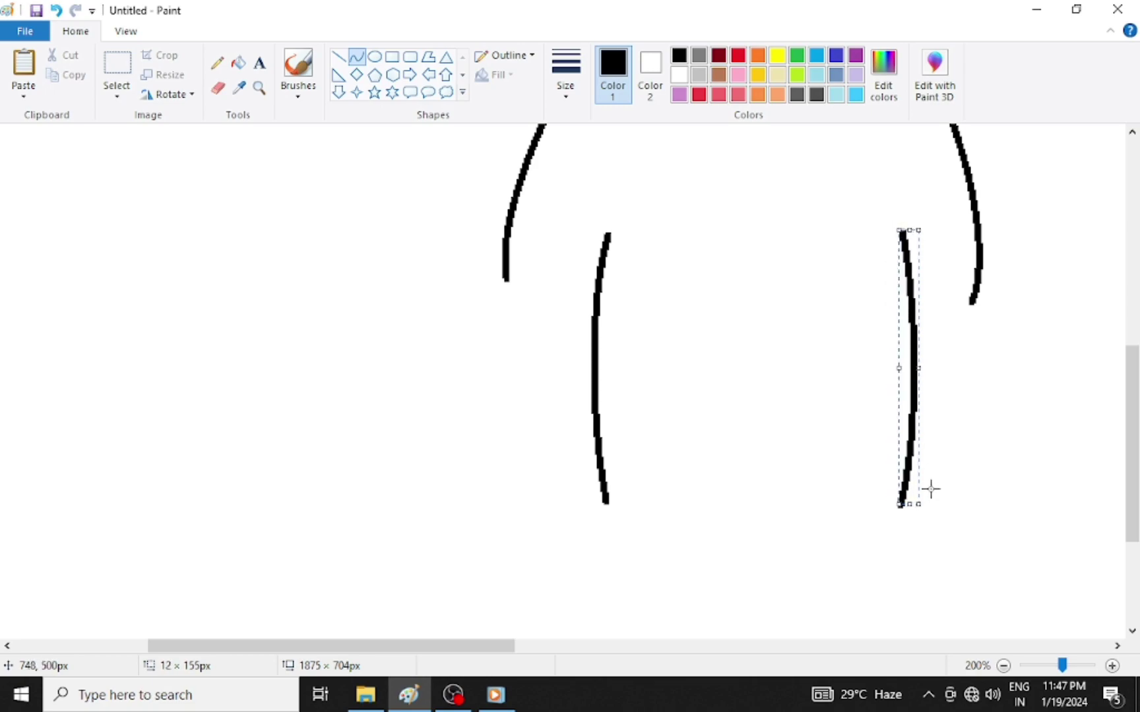
# - Resize the right body curve to about 15 × 153 px and nudge it slightly left
pyautogui.moveTo(915, 498); pyautogui.dragTo(922, 499)
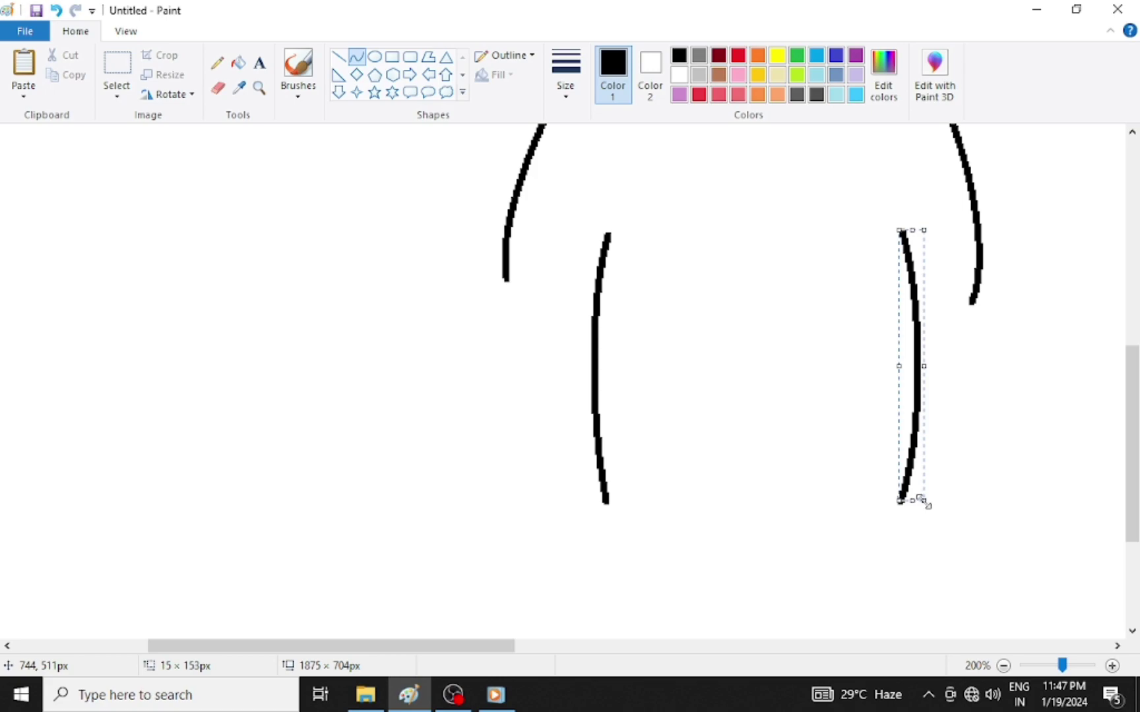
pyautogui.press('Left')
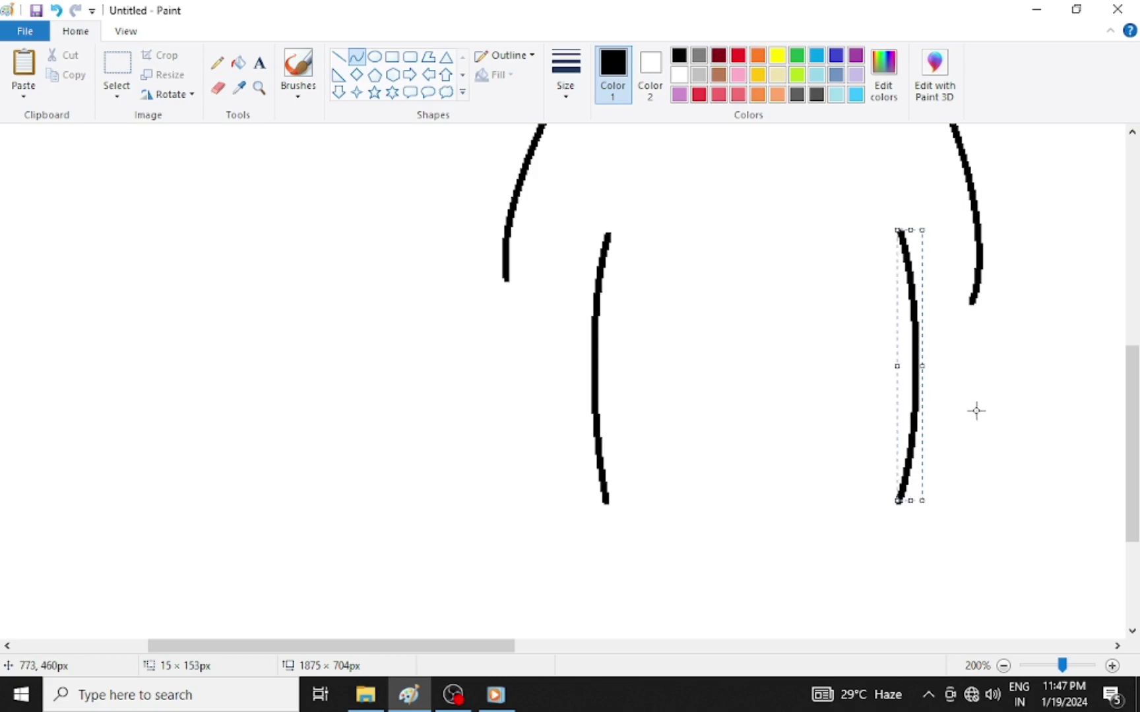
pyautogui.press('Left')
pyautogui.press('Left')
pyautogui.press('Left')
pyautogui.press('Left')
pyautogui.press('Left')
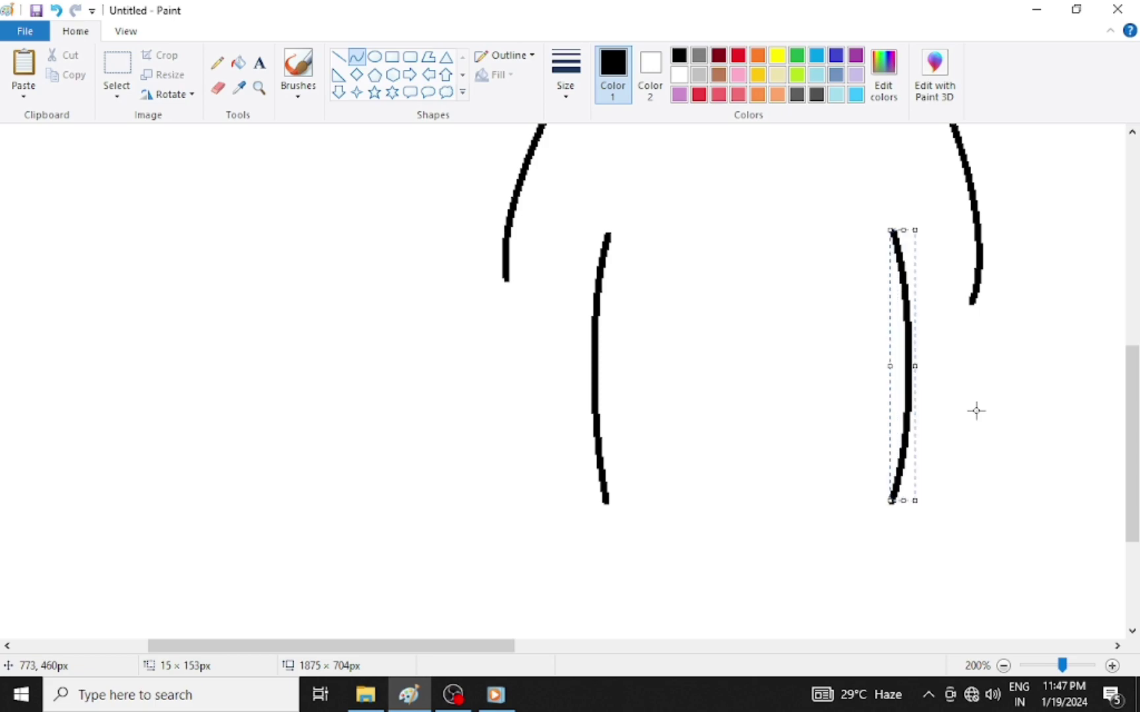
pyautogui.click(975, 410)
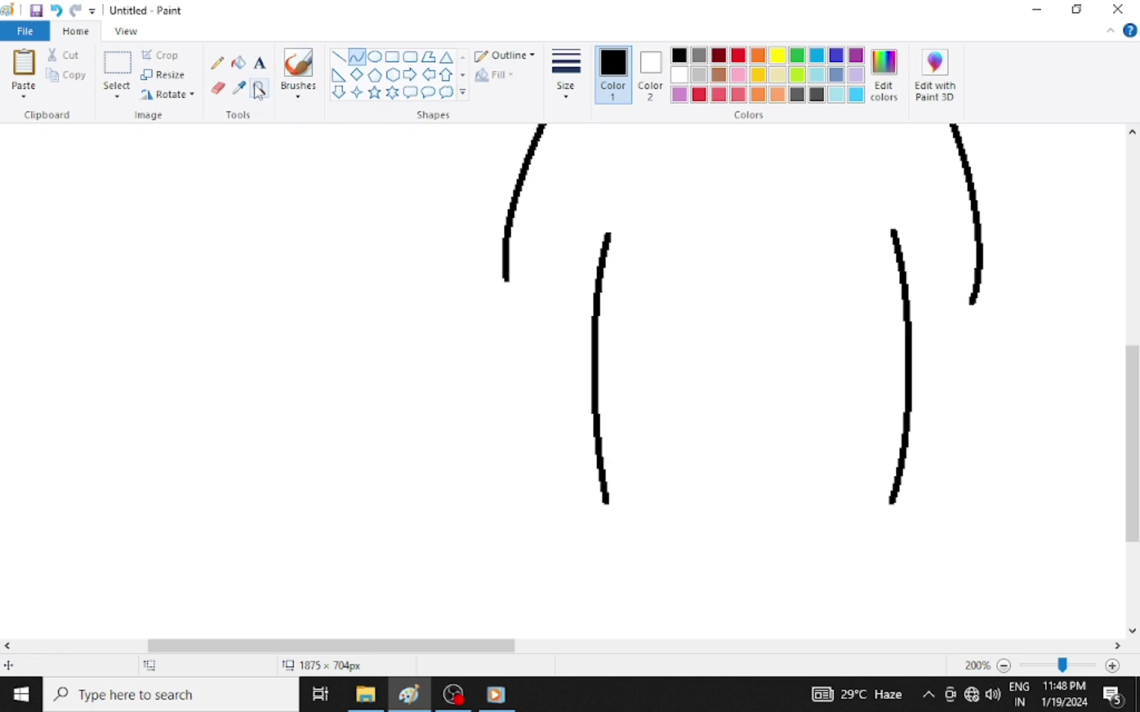
# - Erase the uneven lower ends of both body curves and both arm curves so each pair ends nearly level
pyautogui.click(218, 88)
pyautogui.moveTo(606, 514); pyautogui.dragTo(606, 510)
pyautogui.moveTo(884, 524); pyautogui.dragTo(895, 507)
pyautogui.click(499, 292)
pyautogui.moveTo(977, 307); pyautogui.dragTo(979, 290)
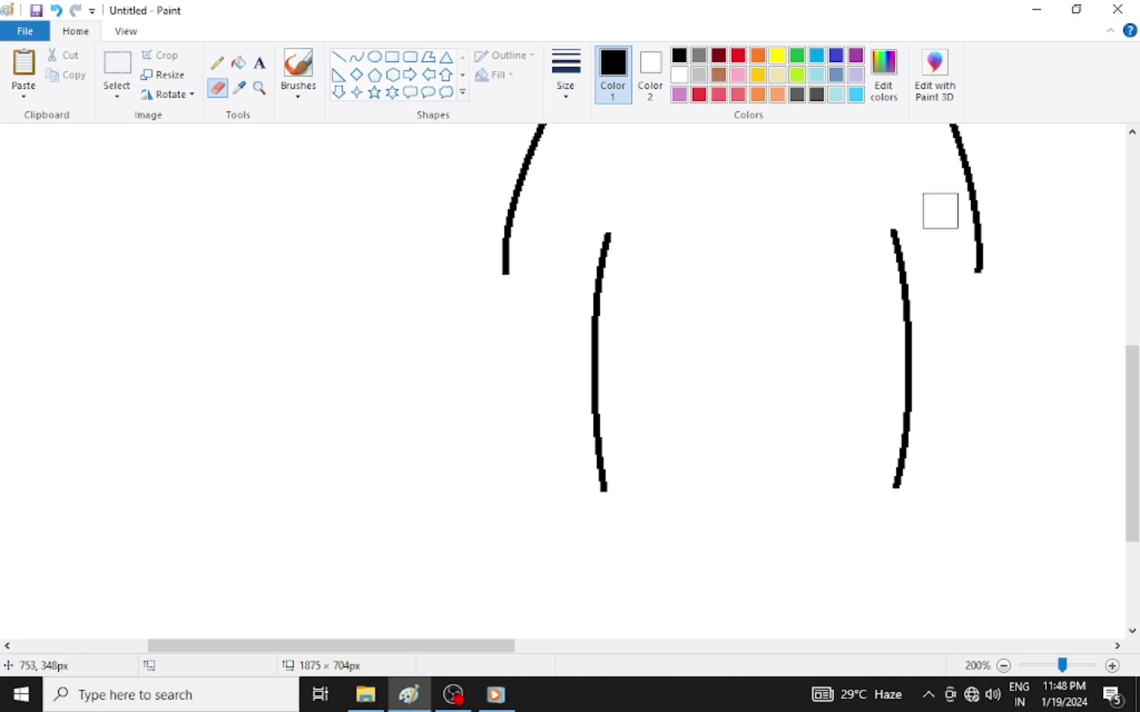
# - Draw a rounded curve at the bottom of each arm, joining its outer edge to the body's side
pyautogui.click(357, 57)
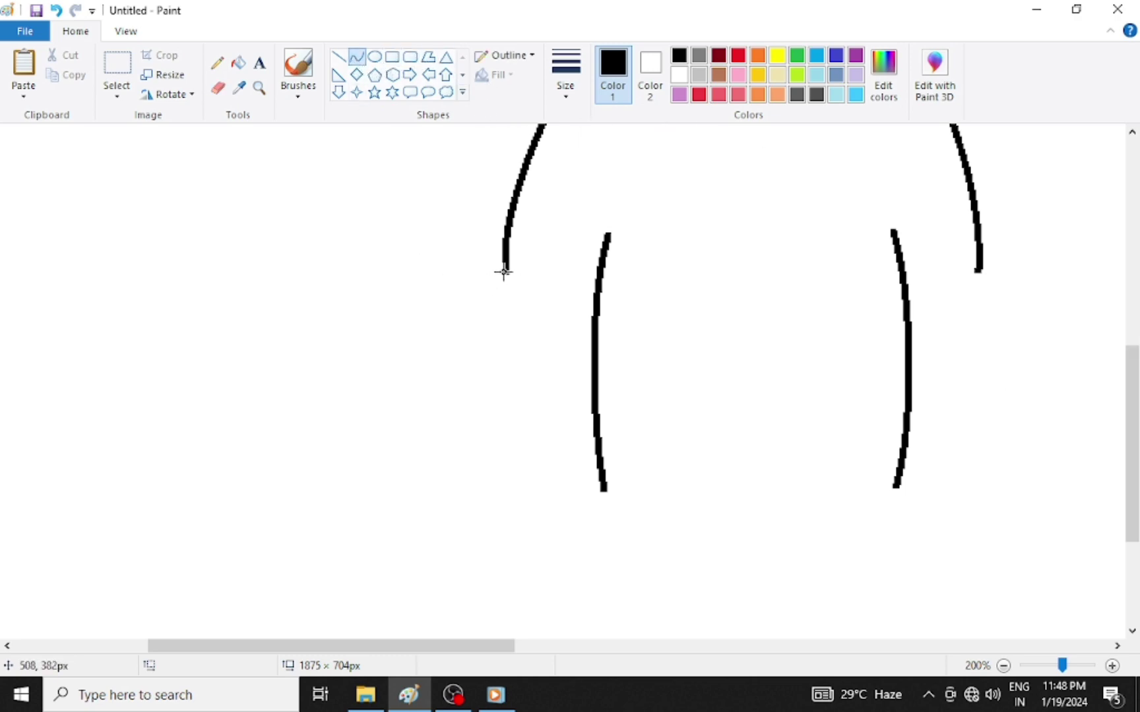
pyautogui.moveTo(506, 270); pyautogui.dragTo(570, 328)
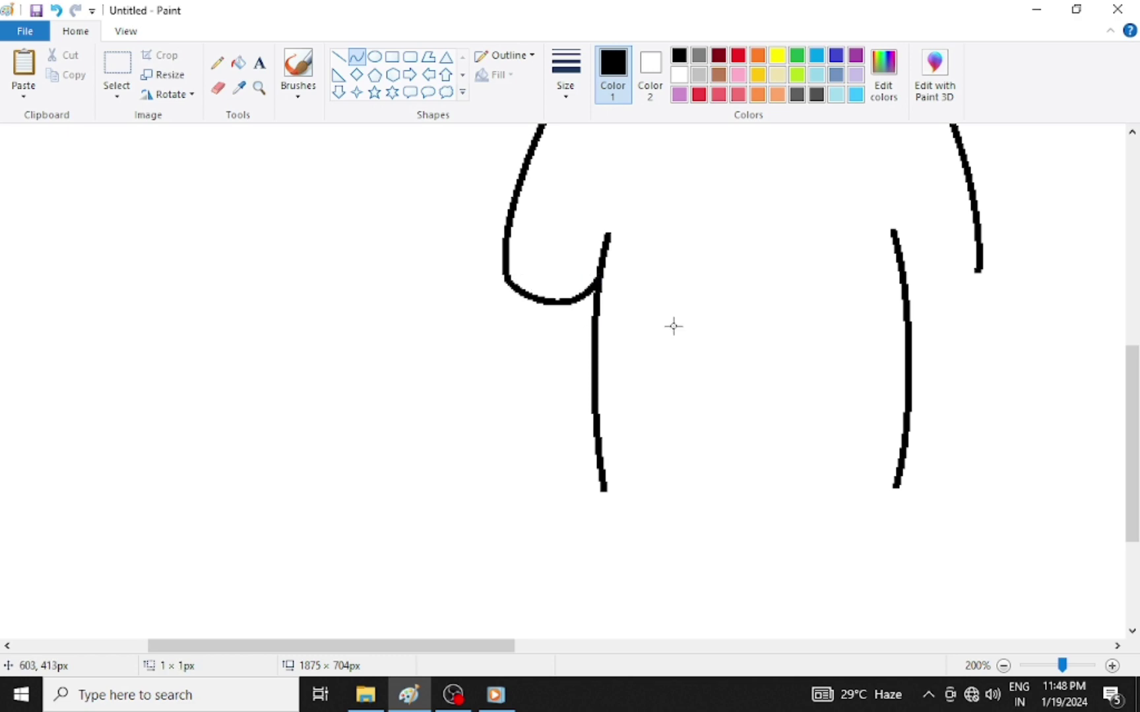
pyautogui.moveTo(980, 272); pyautogui.dragTo(900, 270)
pyautogui.click(1055, 382)
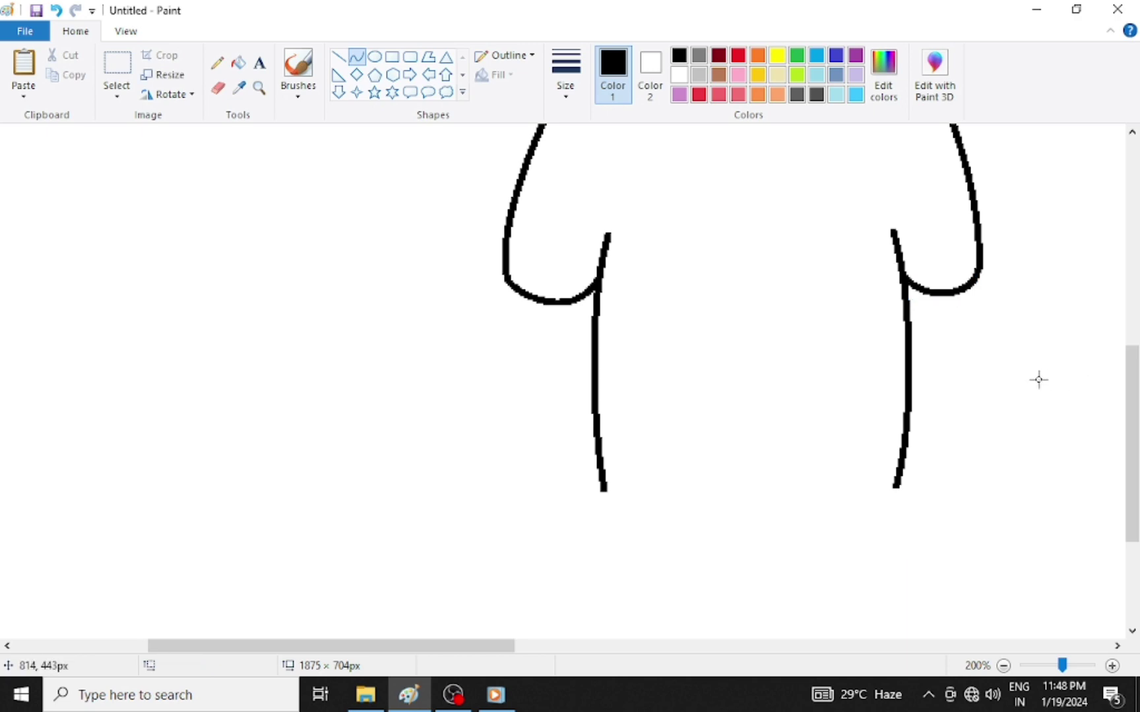
# - Erase the lower ends of both body side curves so they finish level, including the leftover marks beneath them
pyautogui.click(239, 62)
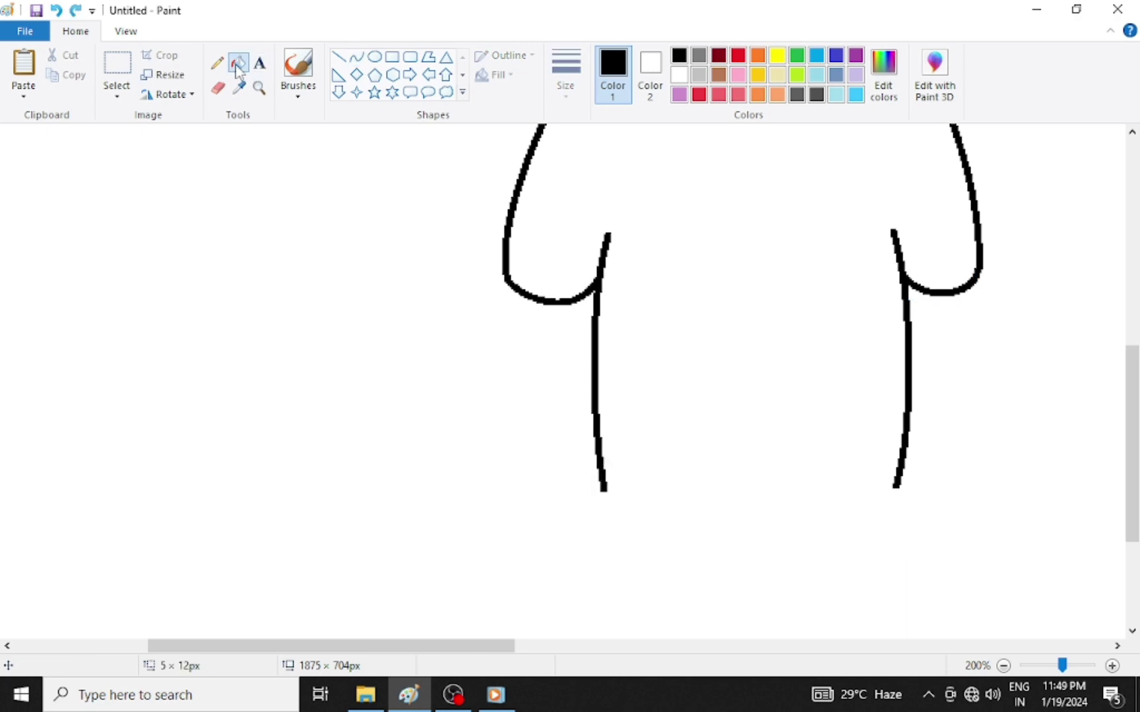
pyautogui.click(218, 88)
pyautogui.moveTo(575, 483); pyautogui.dragTo(598, 473)
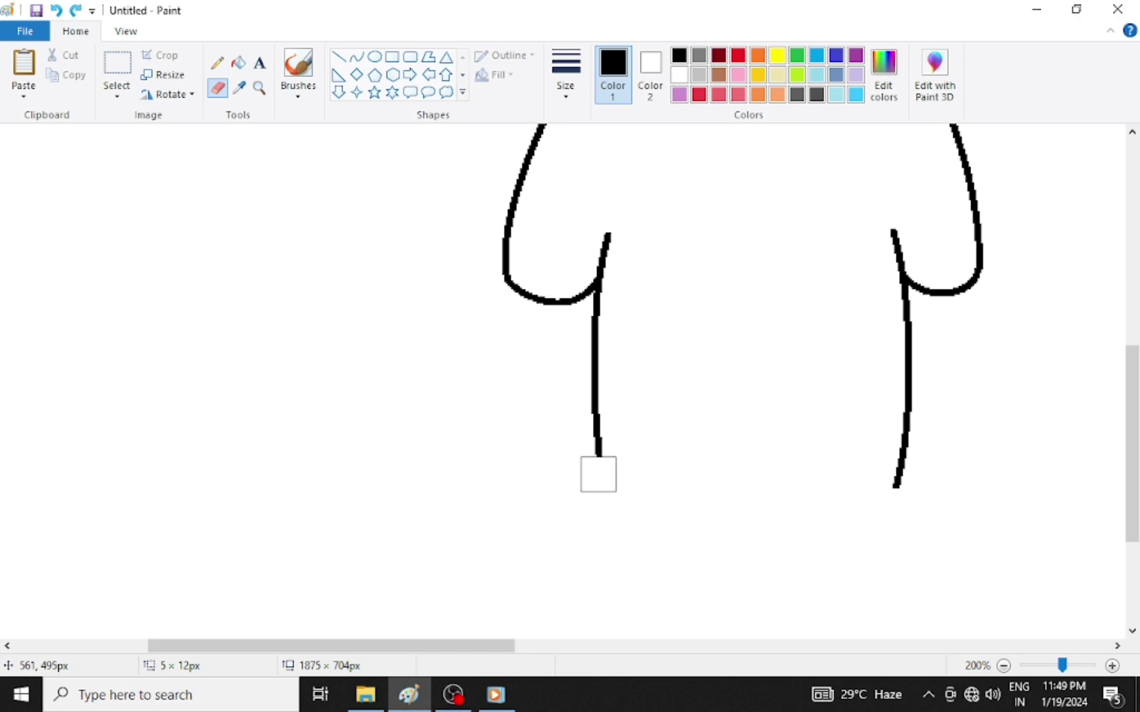
pyautogui.moveTo(885, 490); pyautogui.dragTo(899, 473)
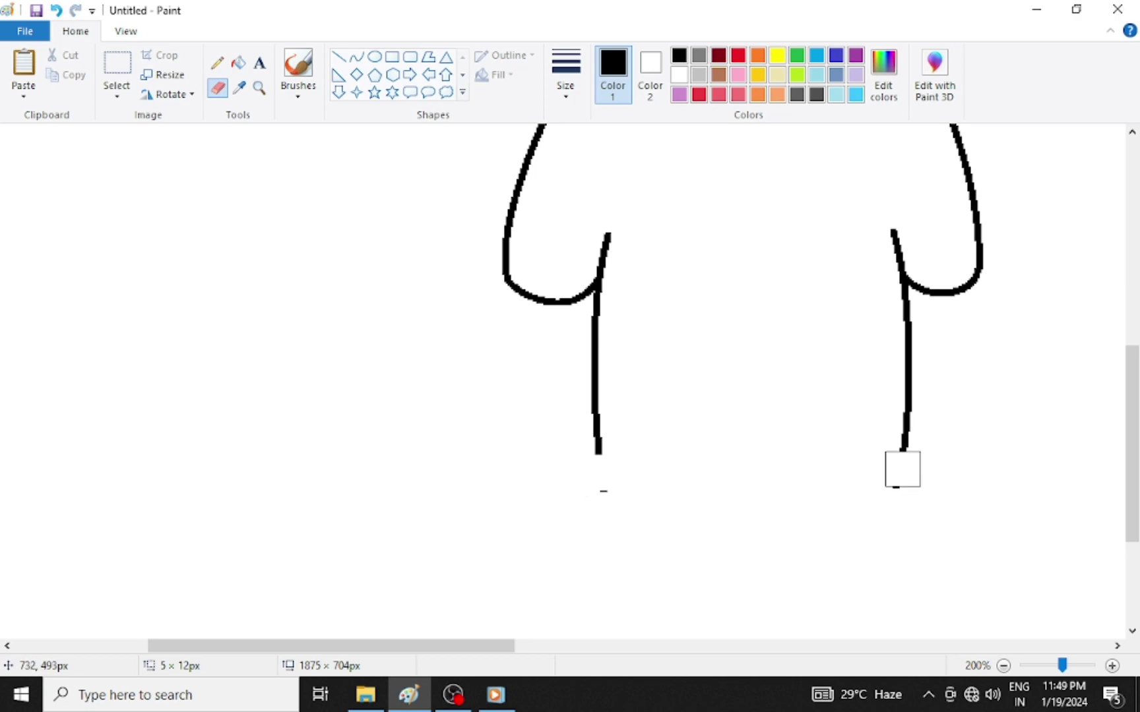
pyautogui.moveTo(628, 504); pyautogui.dragTo(531, 480)
# - Draw a shallow downward-bowed curve about 173 × 14 px closing the bottom of the body between its two sides
pyautogui.click(357, 57)
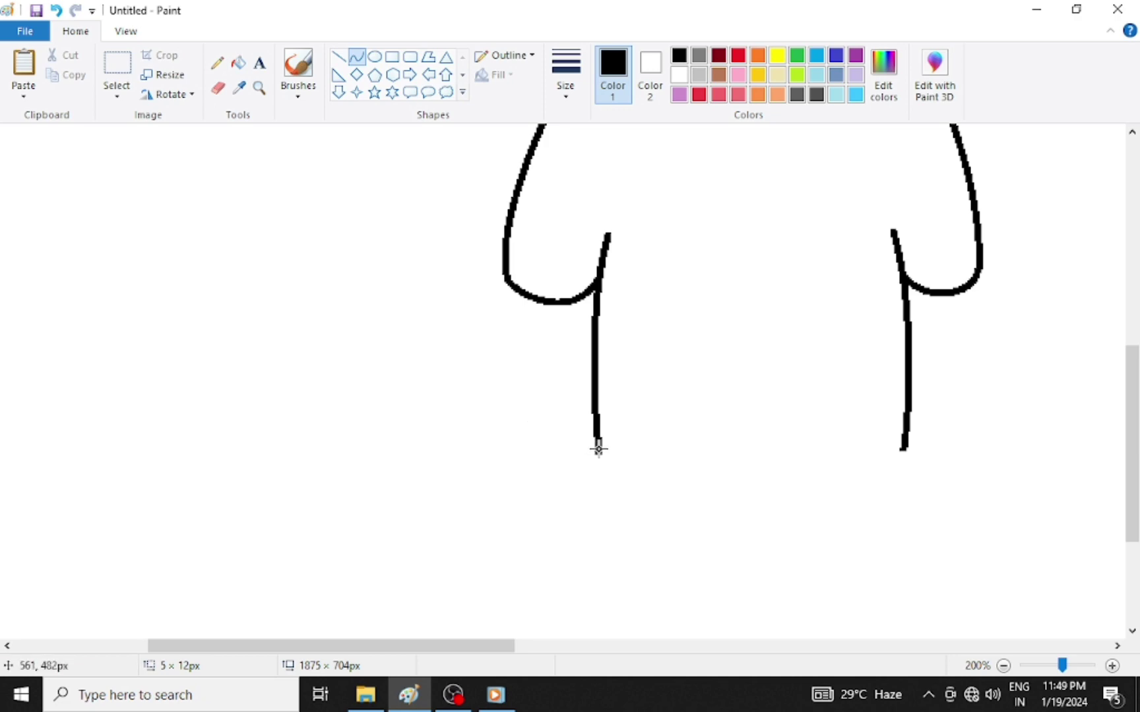
pyautogui.moveTo(598, 450); pyautogui.dragTo(898, 452)
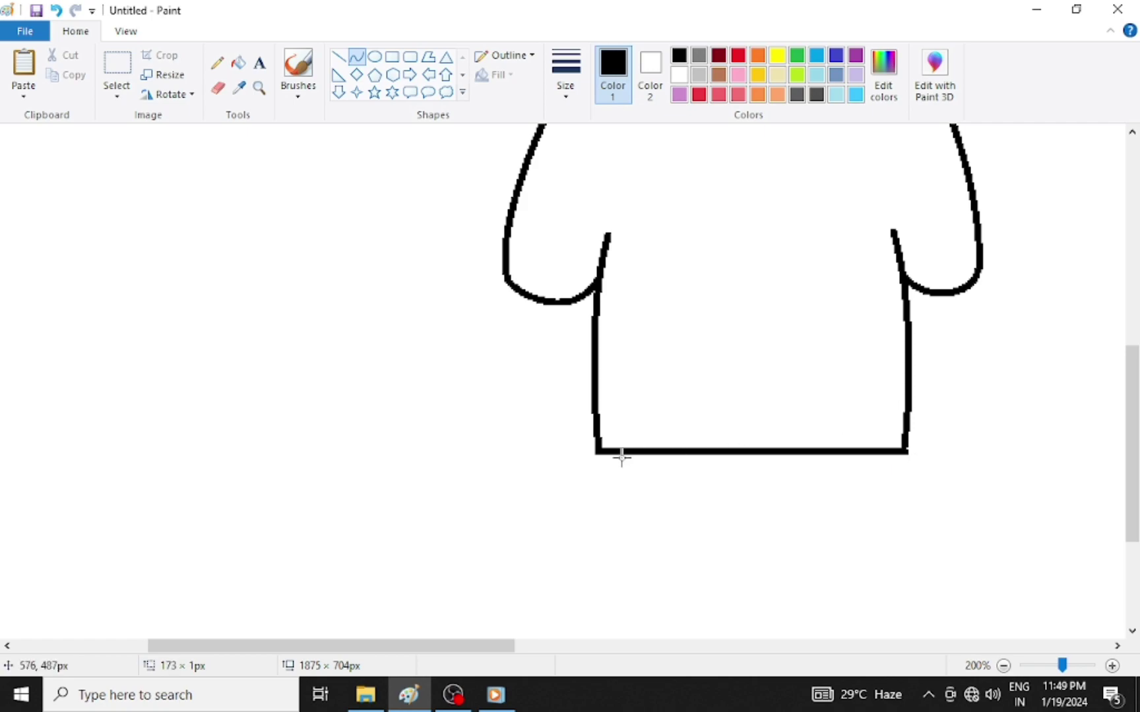
pyautogui.moveTo(603, 452)
pyautogui.mouseDown()
pyautogui.moveTo(600, 466)
pyautogui.moveTo(611, 466)
pyautogui.mouseUp()
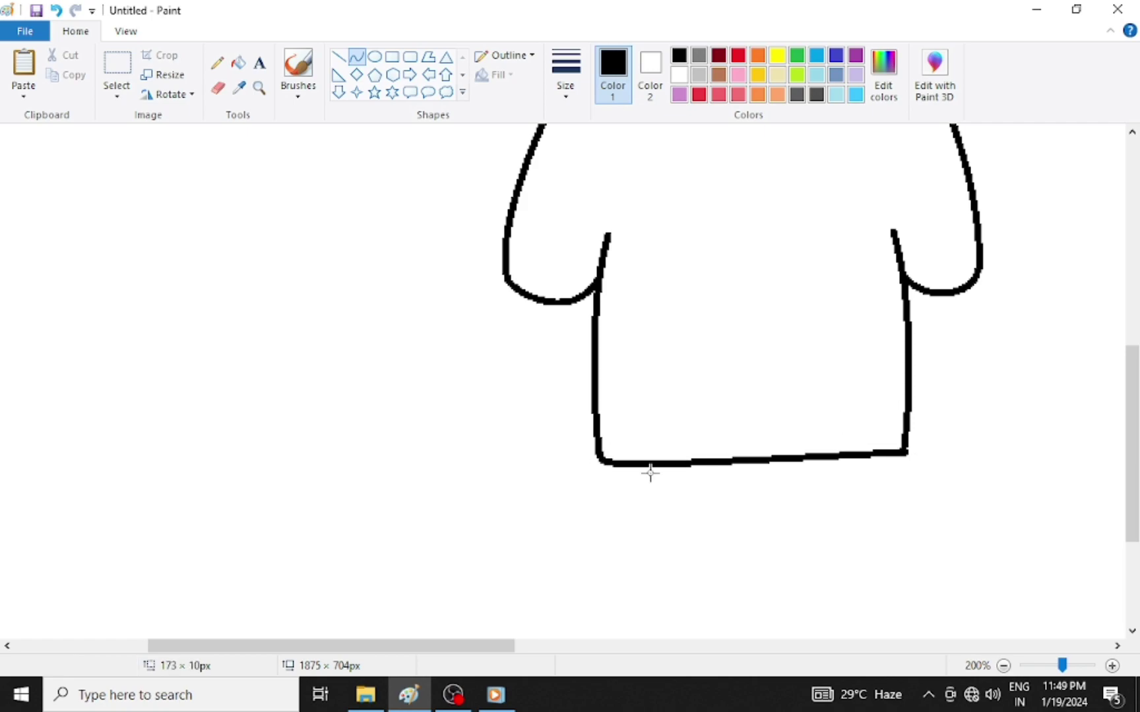
pyautogui.moveTo(889, 452); pyautogui.dragTo(893, 473)
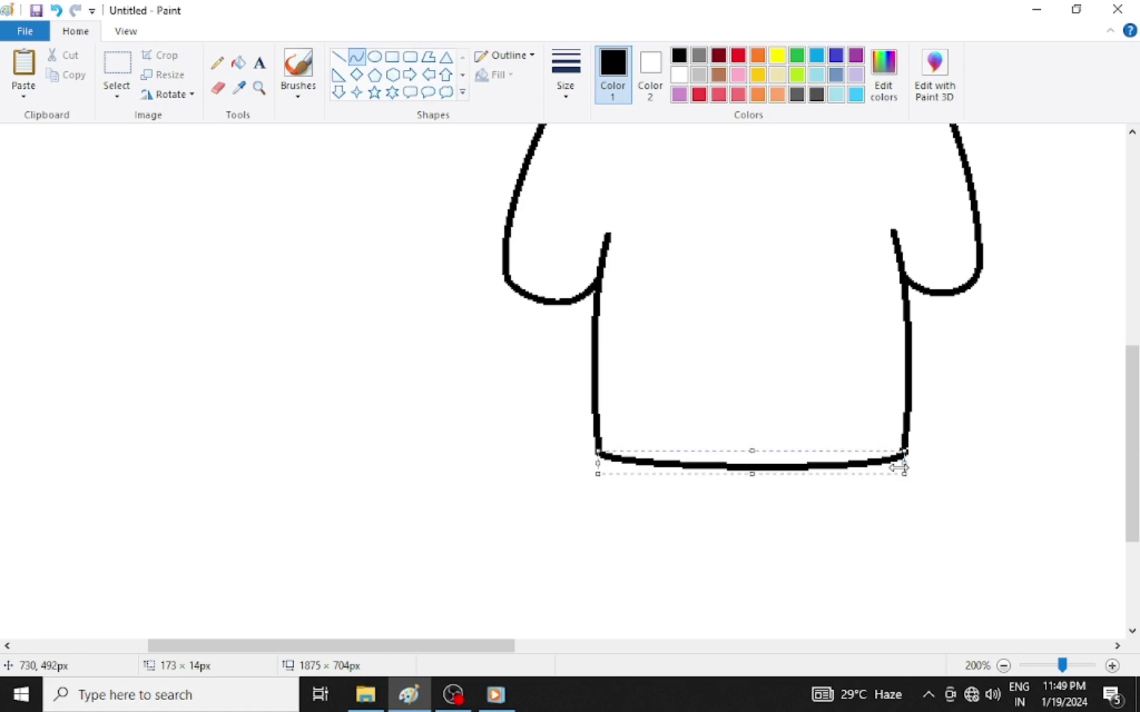
pyautogui.click(930, 463)
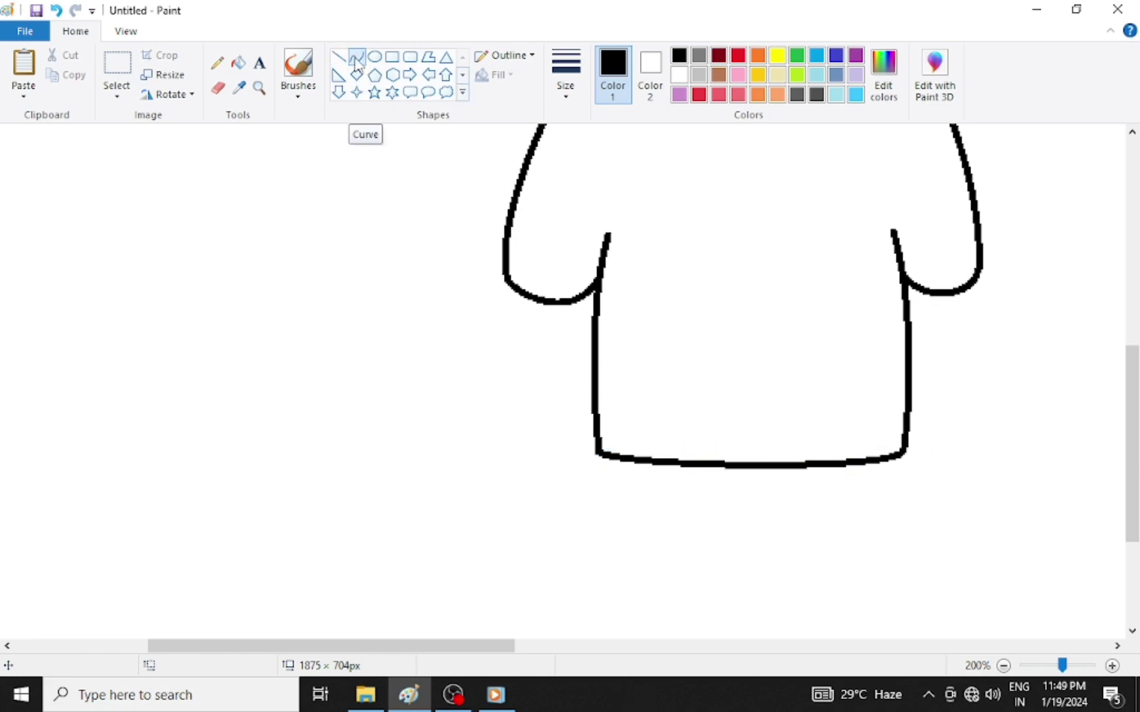
# - Draw an upright ellipse about 65 × 118 px for a leg and place it in the blank area left of the body
pyautogui.click(374, 56)
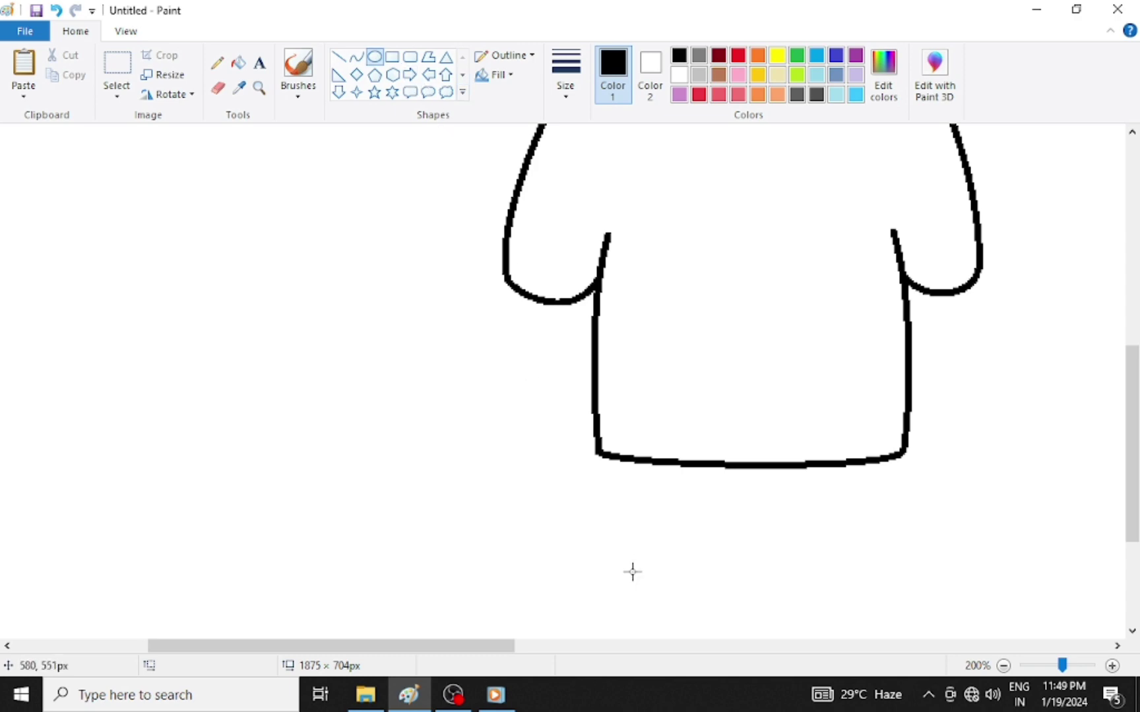
pyautogui.moveTo(624, 581); pyautogui.dragTo(716, 407)
pyautogui.moveTo(674, 488); pyautogui.dragTo(713, 495)
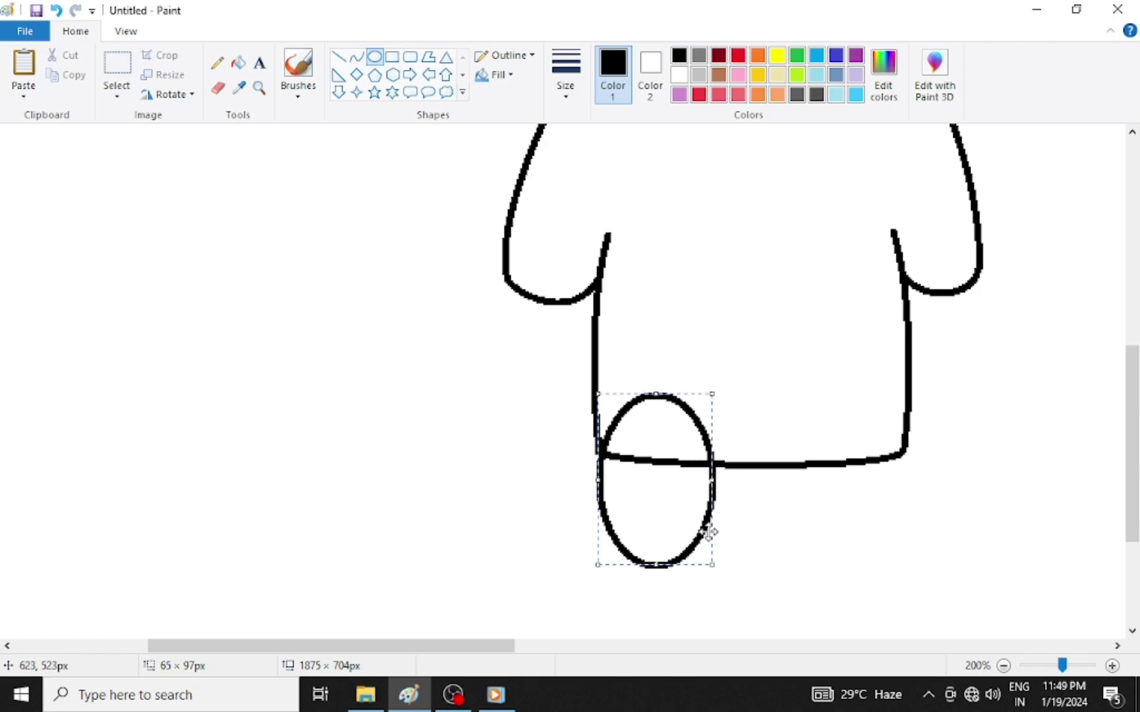
pyautogui.moveTo(659, 565); pyautogui.dragTo(657, 604)
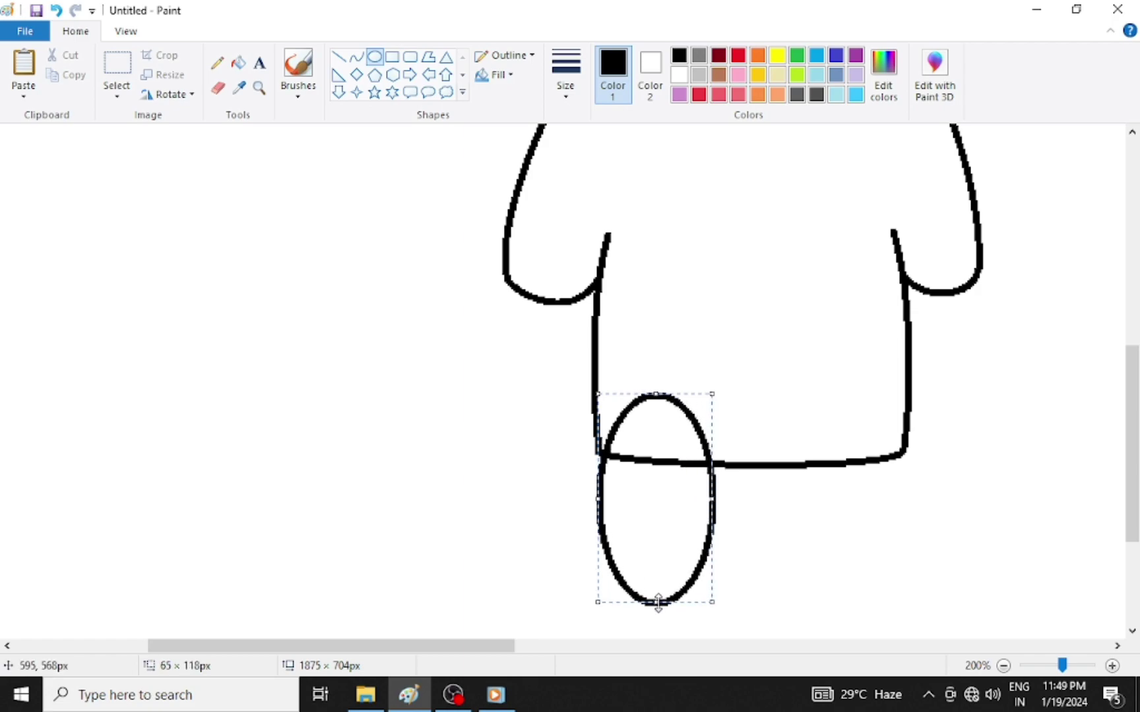
pyautogui.moveTo(713, 498); pyautogui.dragTo(297, 377)
pyautogui.click(256, 203)
# - Copy the leg ellipse with a rectangular selection and undo the drawing of the original
pyautogui.click(117, 94)
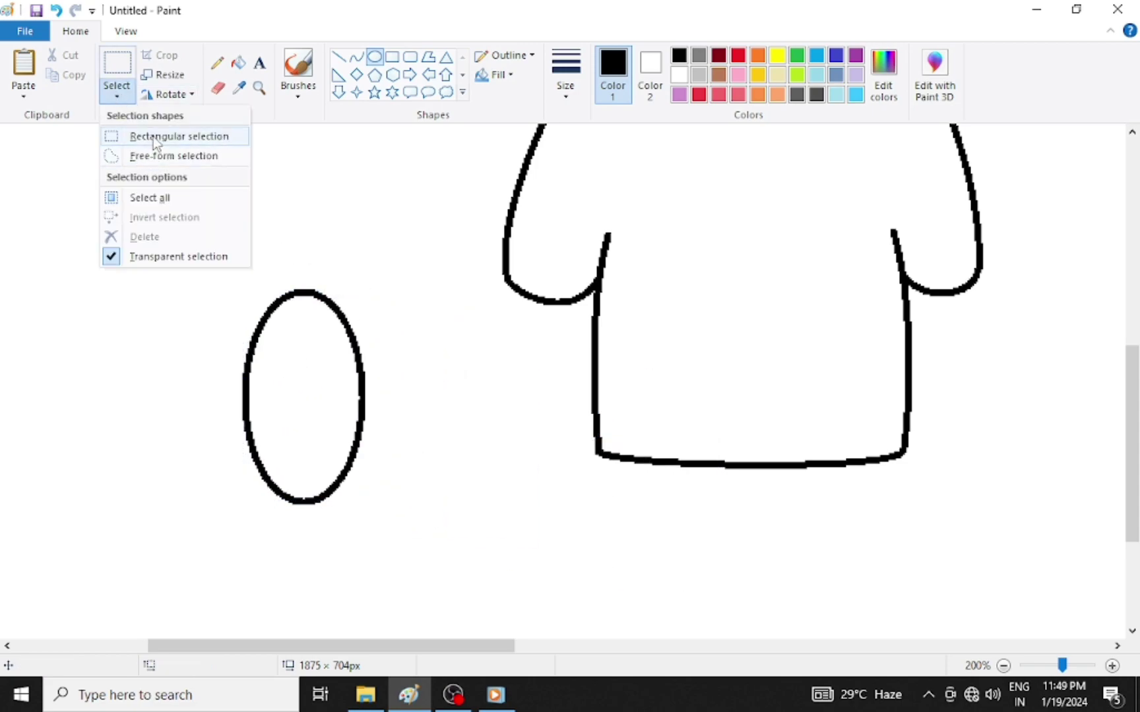
pyautogui.click(153, 137)
pyautogui.moveTo(216, 262); pyautogui.dragTo(389, 532)
pyautogui.rightClick(325, 415)
pyautogui.click(373, 451)
pyautogui.rightClick(684, 507)
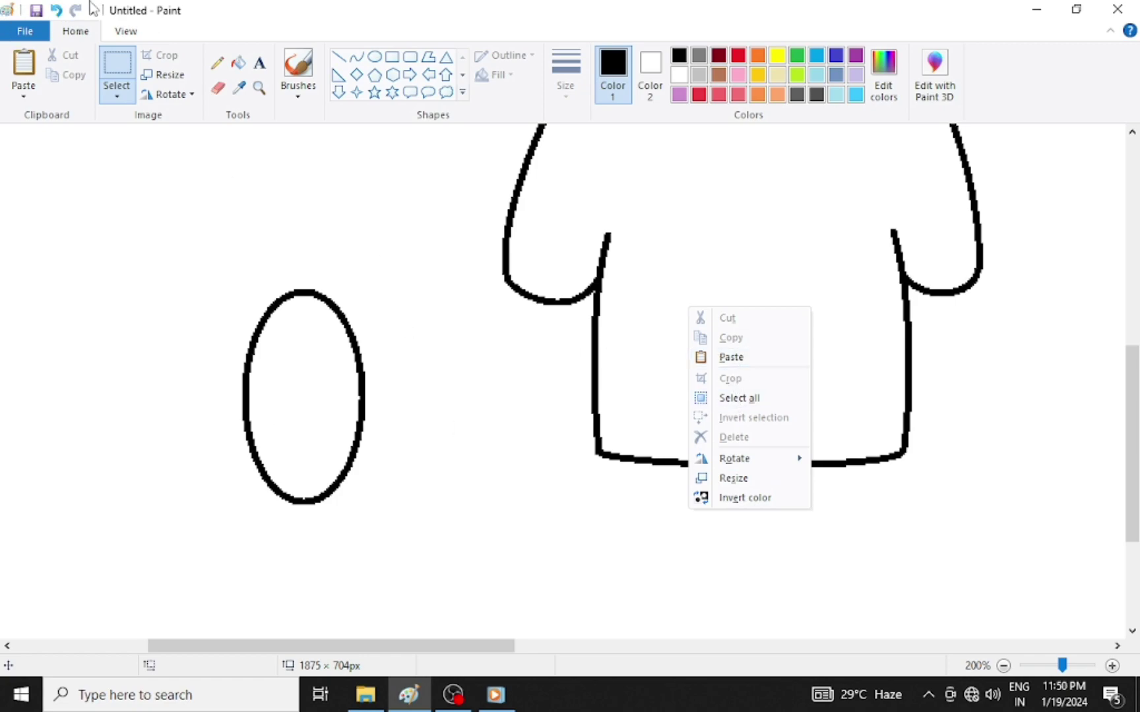
pyautogui.click(56, 11)
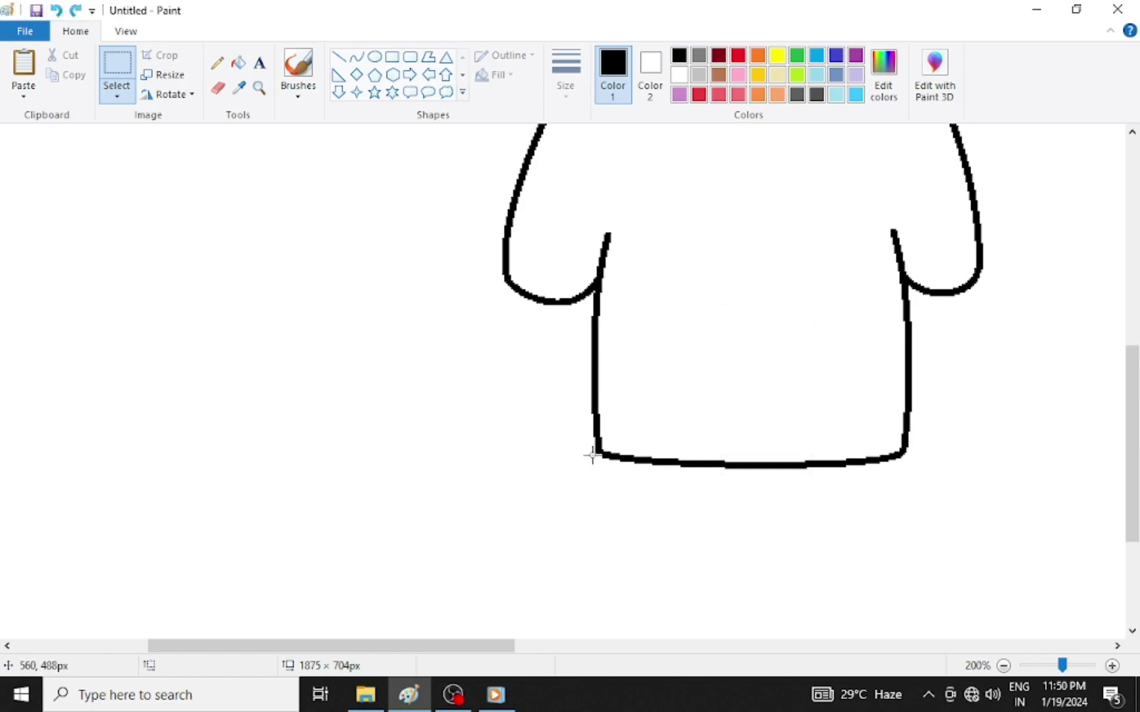
# - Paste two copies of the leg ellipse side by side, overlapping the left and right parts of the body's bottom edge
pyautogui.rightClick(476, 439)
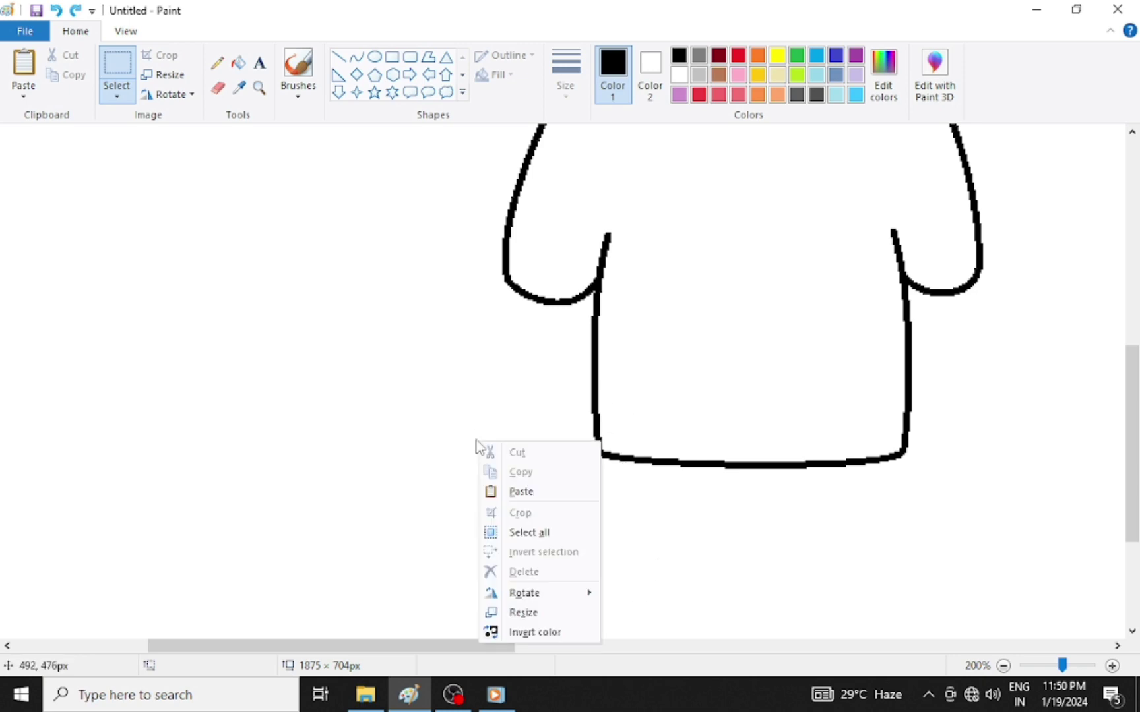
pyautogui.click(520, 492)
pyautogui.moveTo(98, 253); pyautogui.dragTo(674, 470)
pyautogui.click(871, 575)
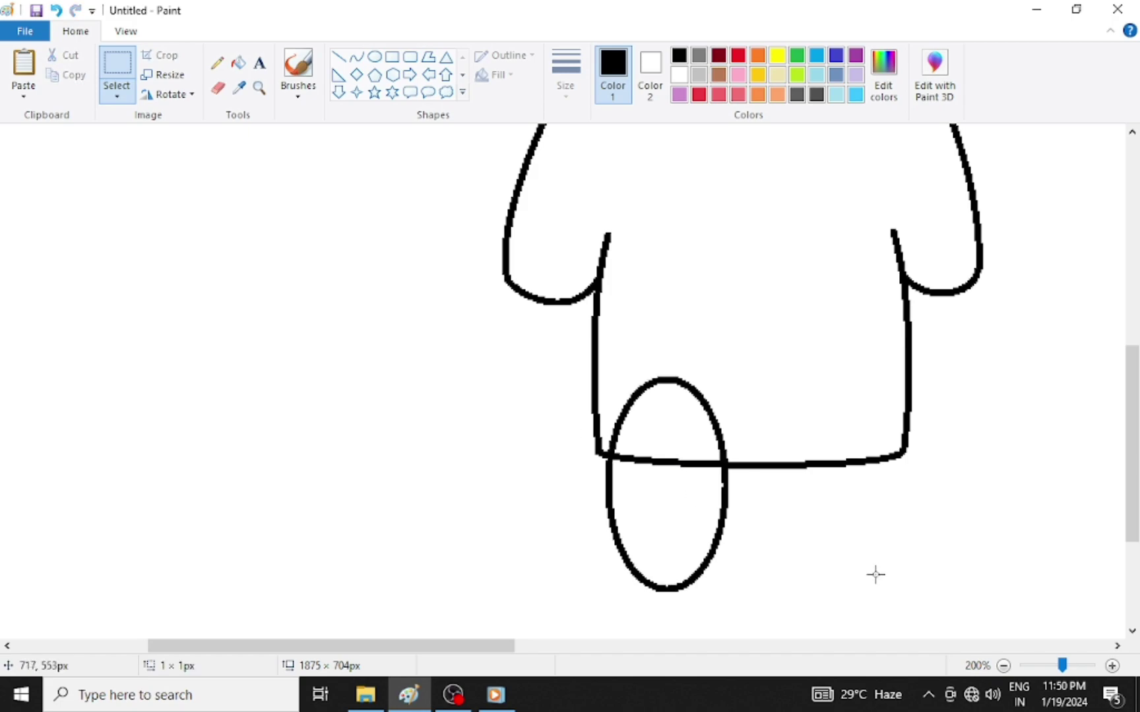
pyautogui.rightClick(872, 575)
pyautogui.click(920, 425)
pyautogui.moveTo(26, 290); pyautogui.dragTo(759, 506)
pyautogui.click(1028, 521)
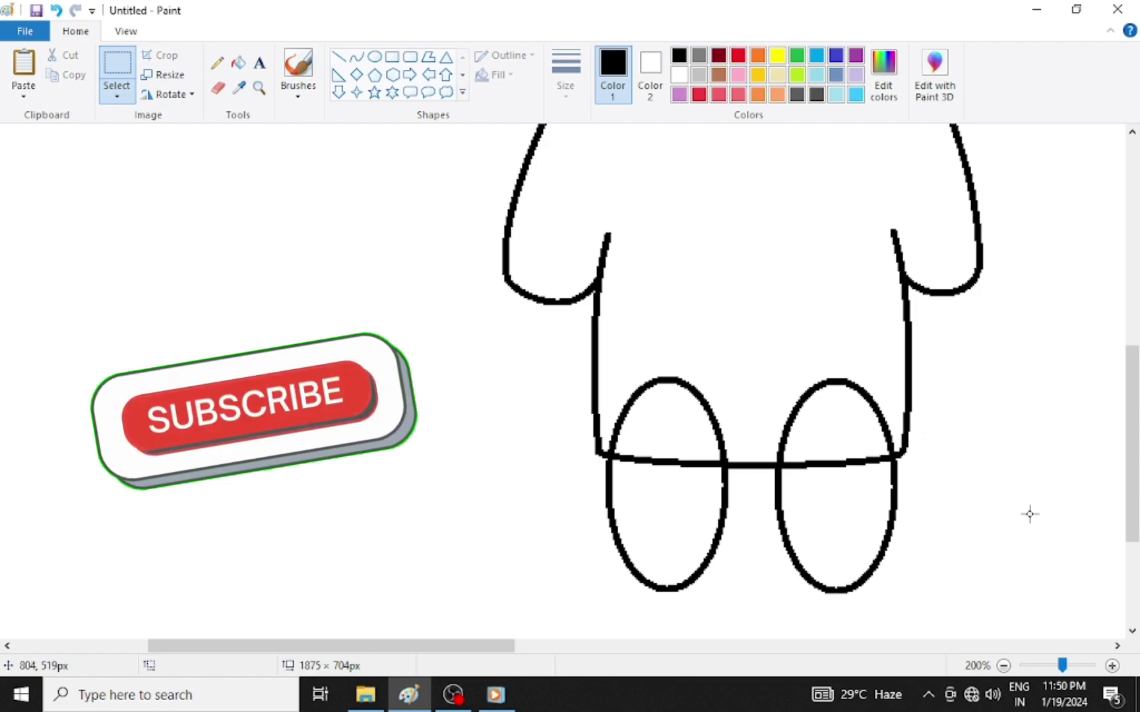
# - Erase the parts of both leg ellipses that lie inside the body, above its bottom edge
pyautogui.click(218, 87)
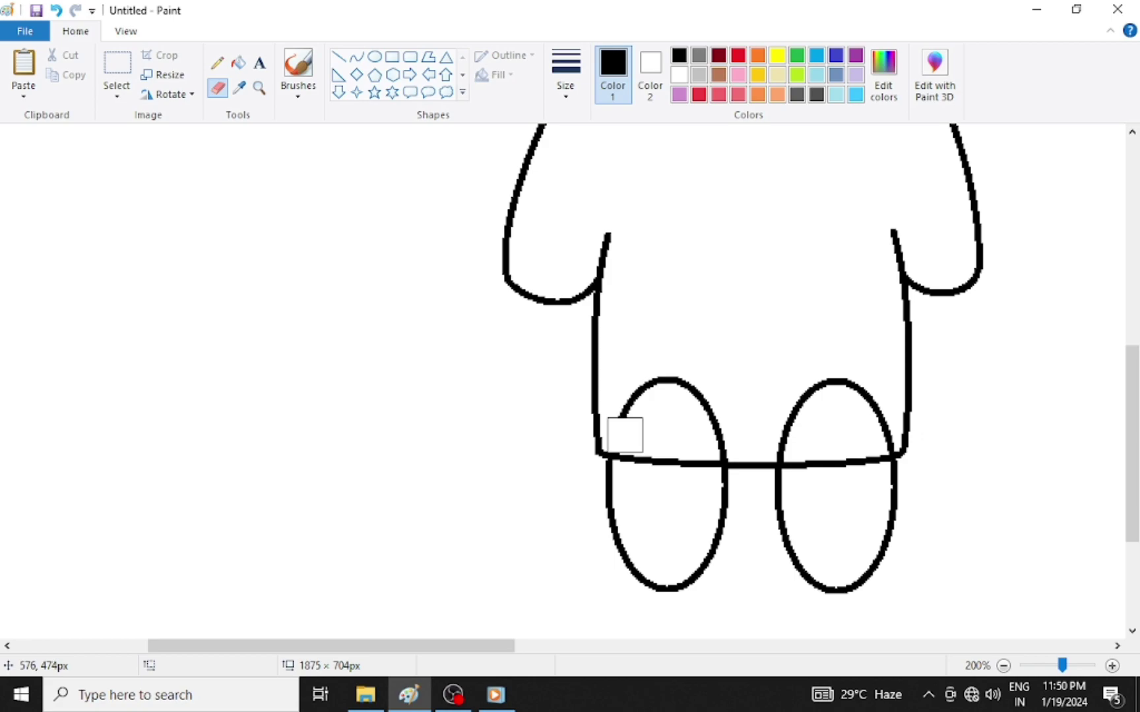
pyautogui.moveTo(623, 432)
pyautogui.mouseDown()
pyautogui.moveTo(703, 415)
pyautogui.moveTo(711, 433)
pyautogui.mouseUp()
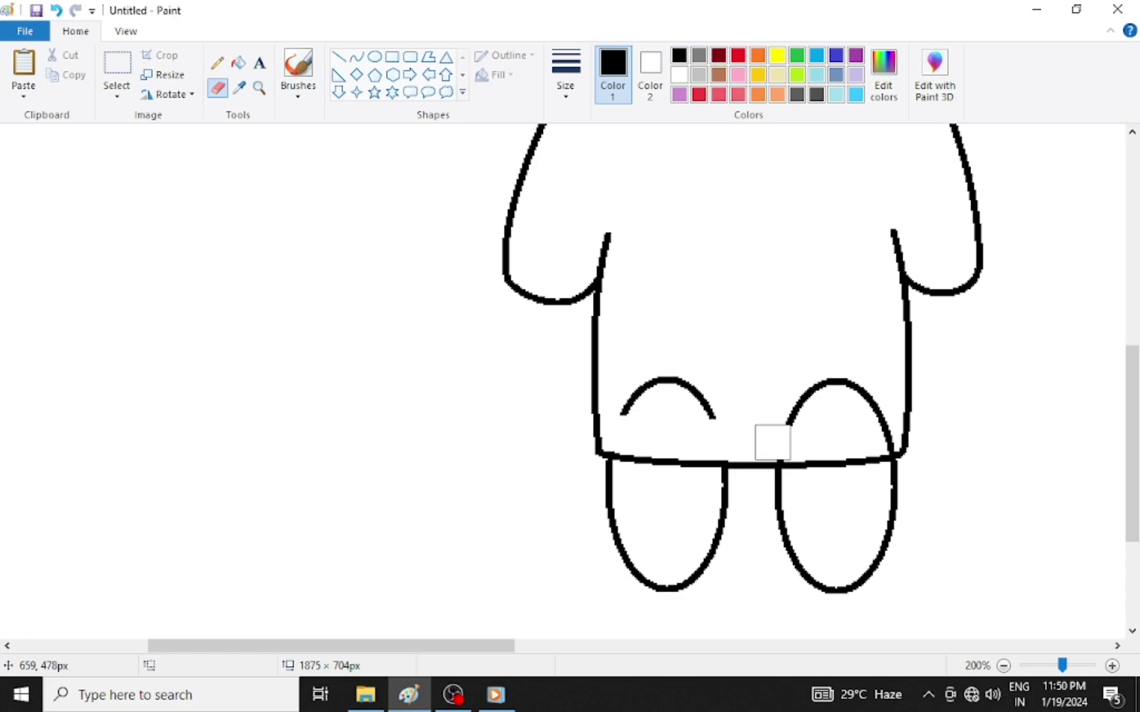
pyautogui.moveTo(771, 443)
pyautogui.mouseDown()
pyautogui.moveTo(887, 433)
pyautogui.moveTo(876, 434)
pyautogui.moveTo(852, 393)
pyautogui.moveTo(804, 396)
pyautogui.moveTo(783, 425)
pyautogui.moveTo(723, 398)
pyautogui.moveTo(635, 408)
pyautogui.mouseUp()
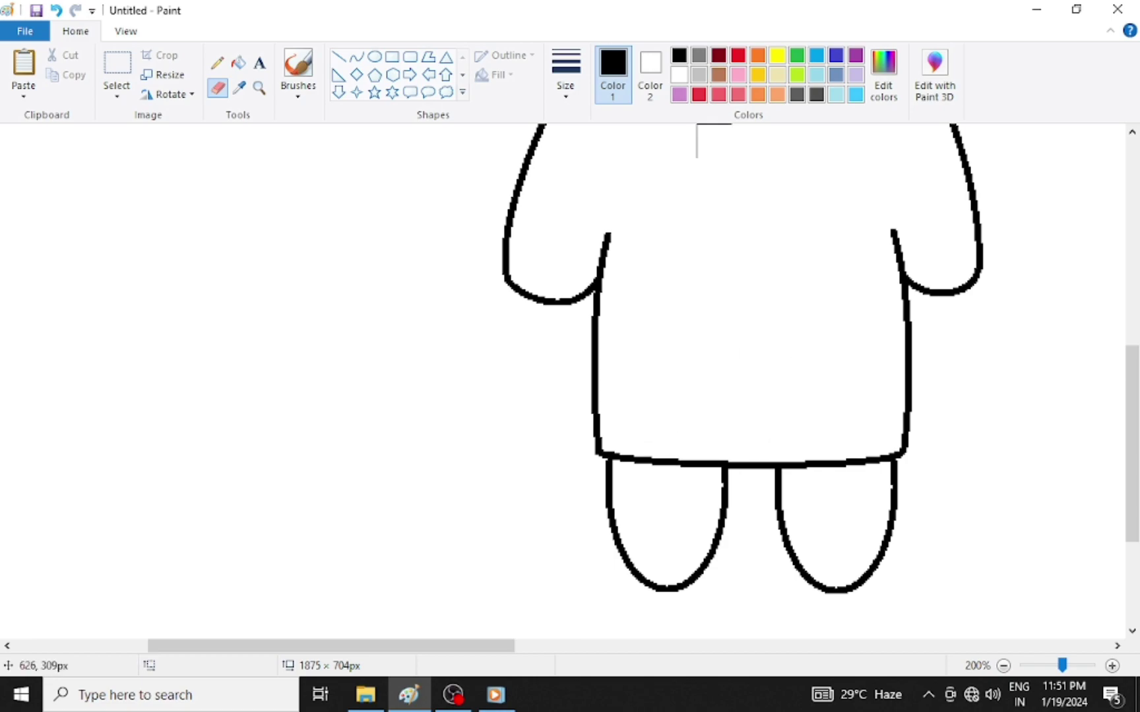
# - Set Color 1 to a light pink with red 250, green 188 and blue 191 for the Curve tool
pyautogui.click(738, 56)
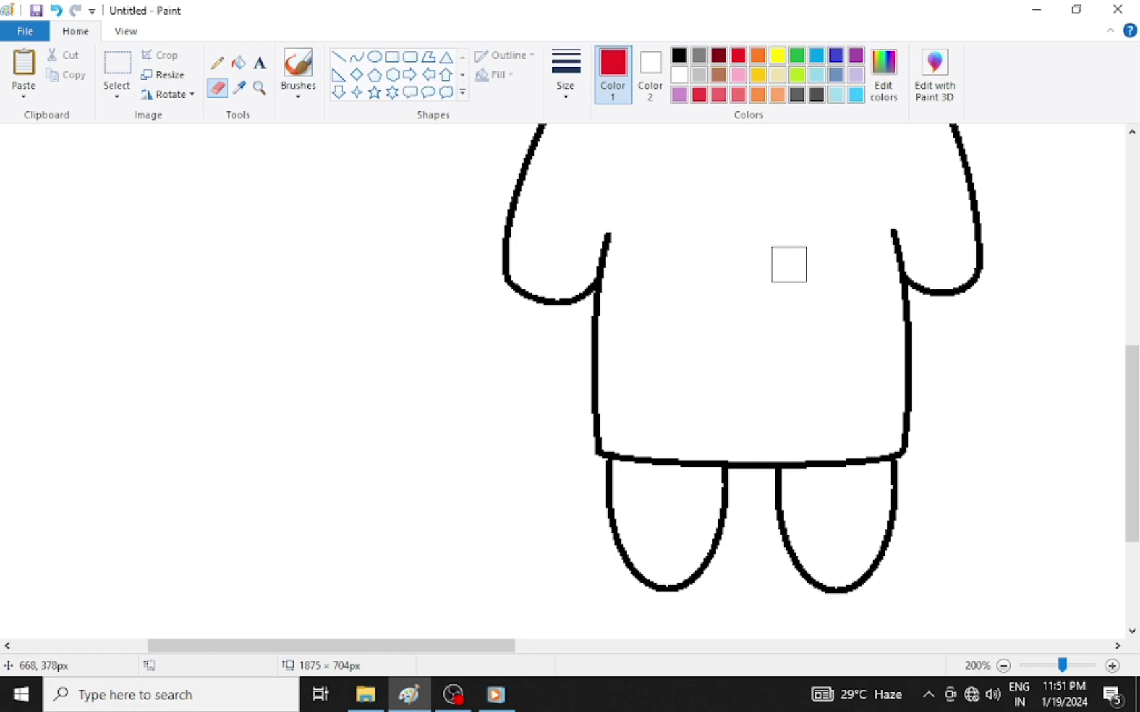
pyautogui.click(357, 63)
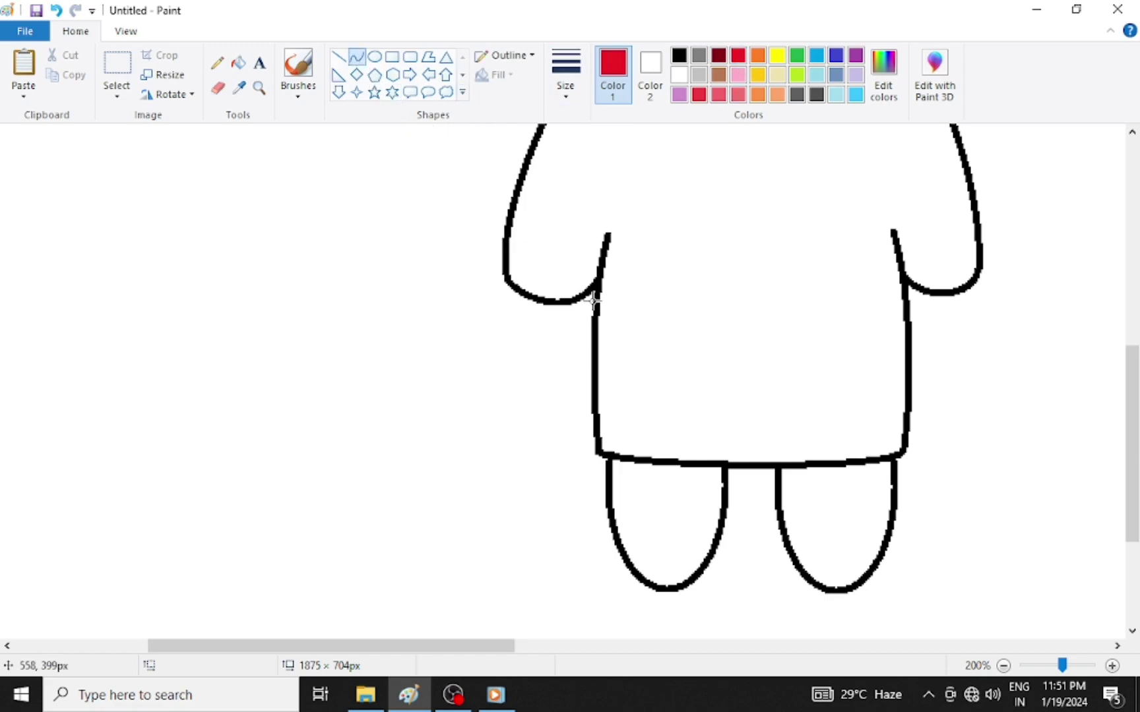
pyautogui.click(884, 92)
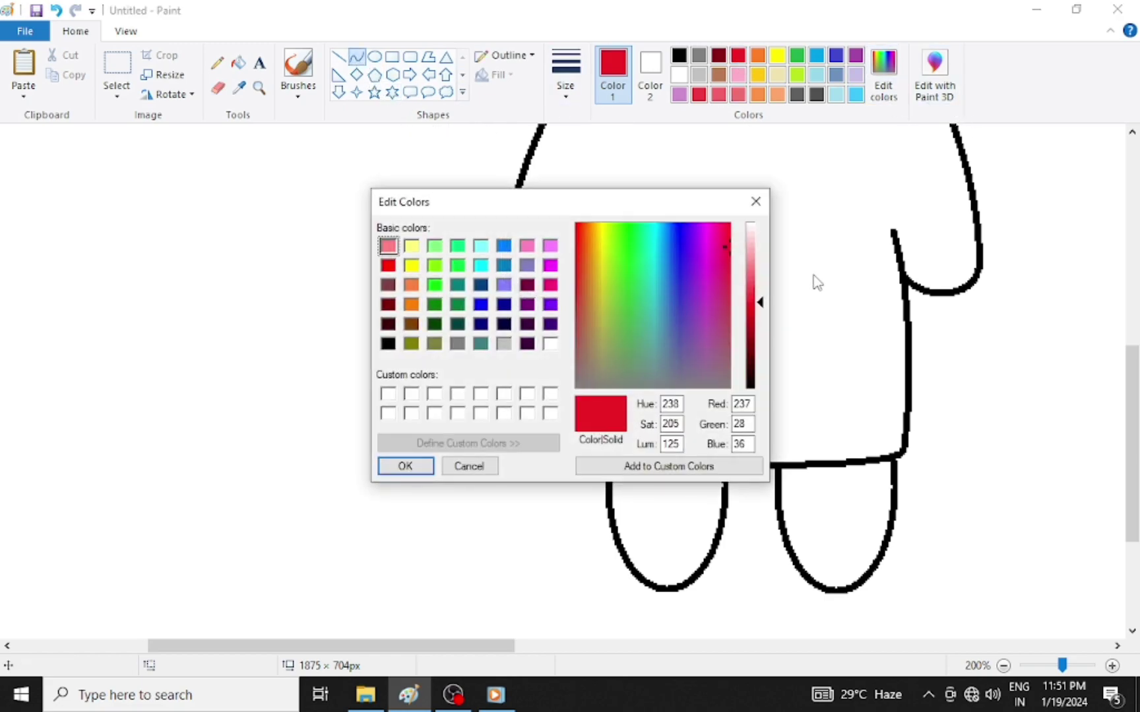
pyautogui.click(751, 247)
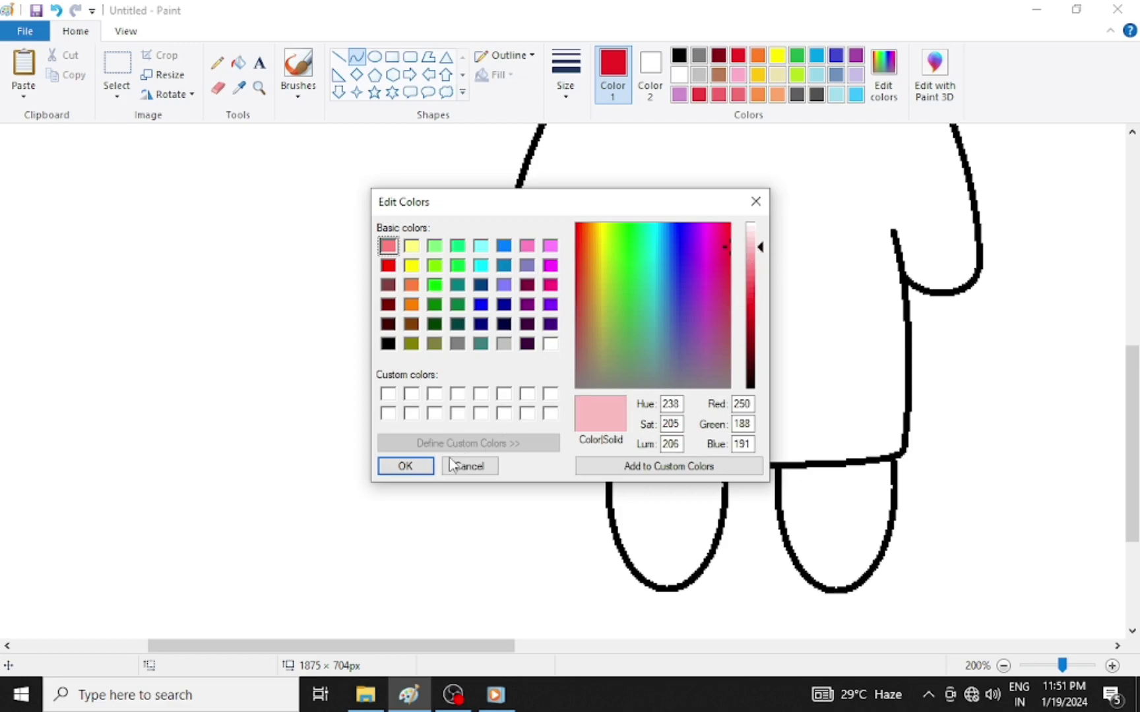
pyautogui.click(405, 467)
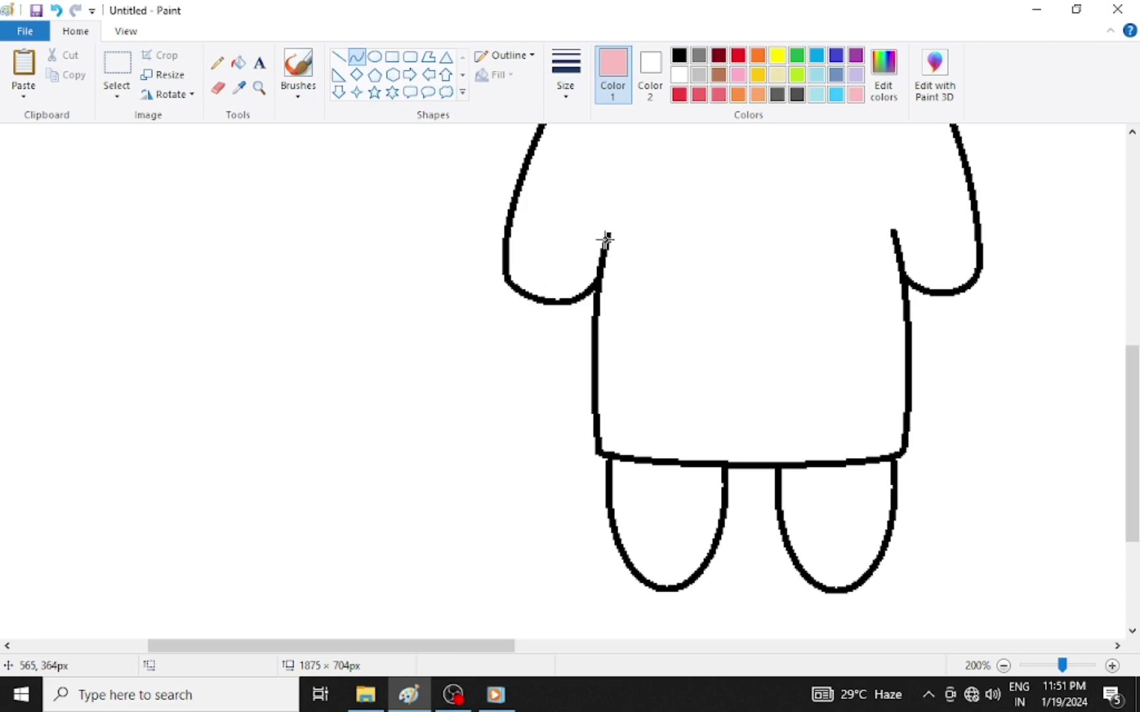
# - Draw a light pink downward-bowed curve about 162 × 11 px joining the upper ends of the body's sides, nudged into line
pyautogui.moveTo(608, 235); pyautogui.dragTo(895, 236)
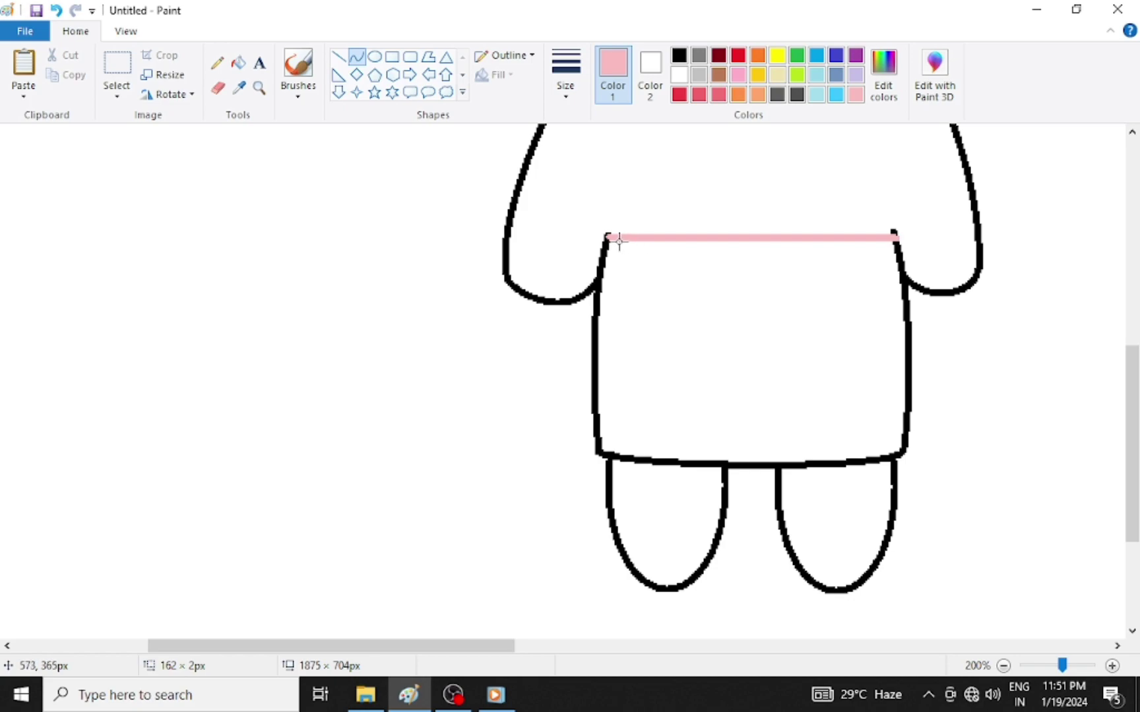
pyautogui.moveTo(614, 236); pyautogui.dragTo(620, 245)
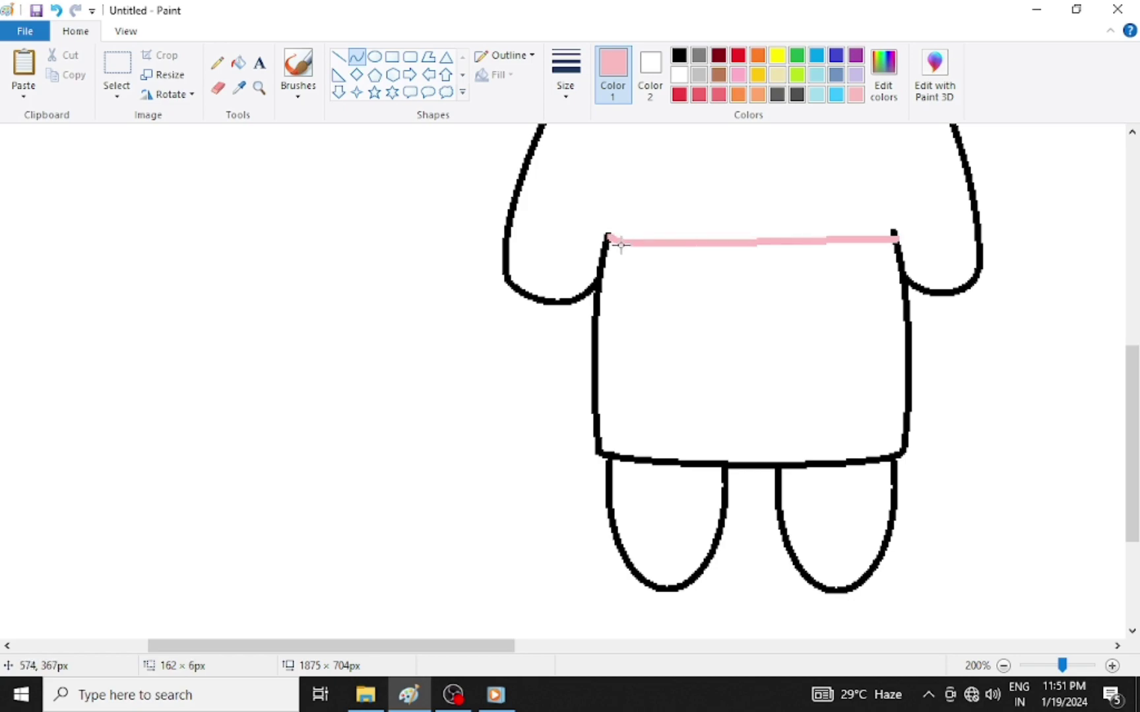
pyautogui.moveTo(848, 237); pyautogui.dragTo(867, 256)
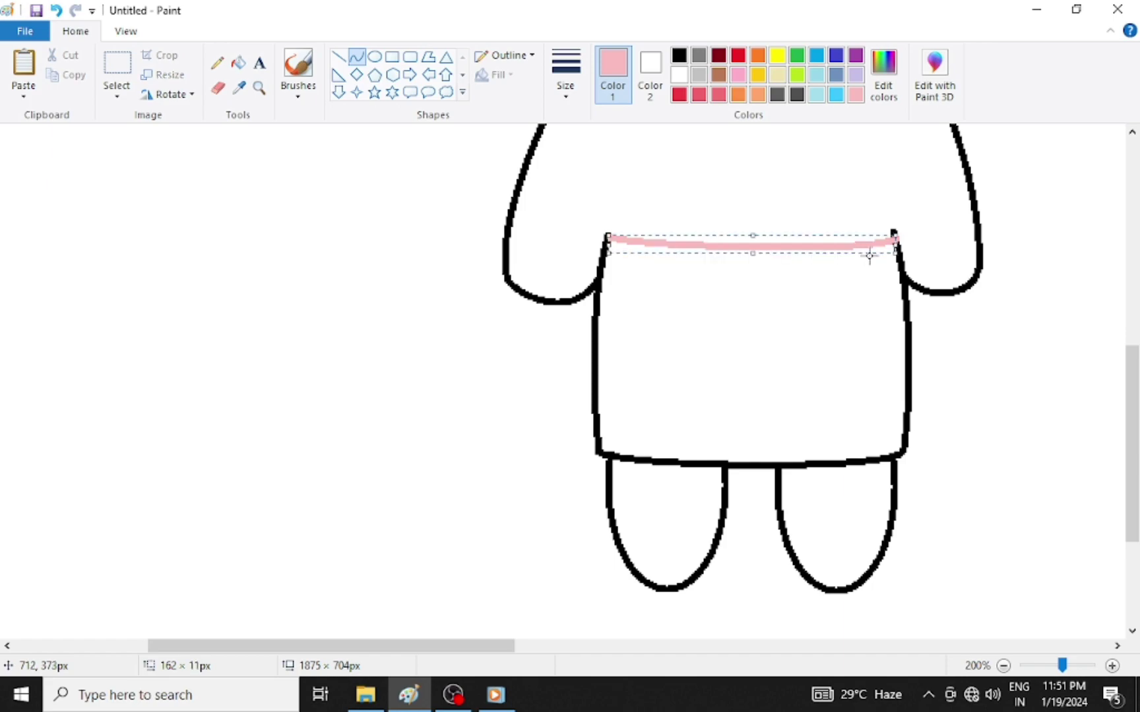
pyautogui.click(872, 260)
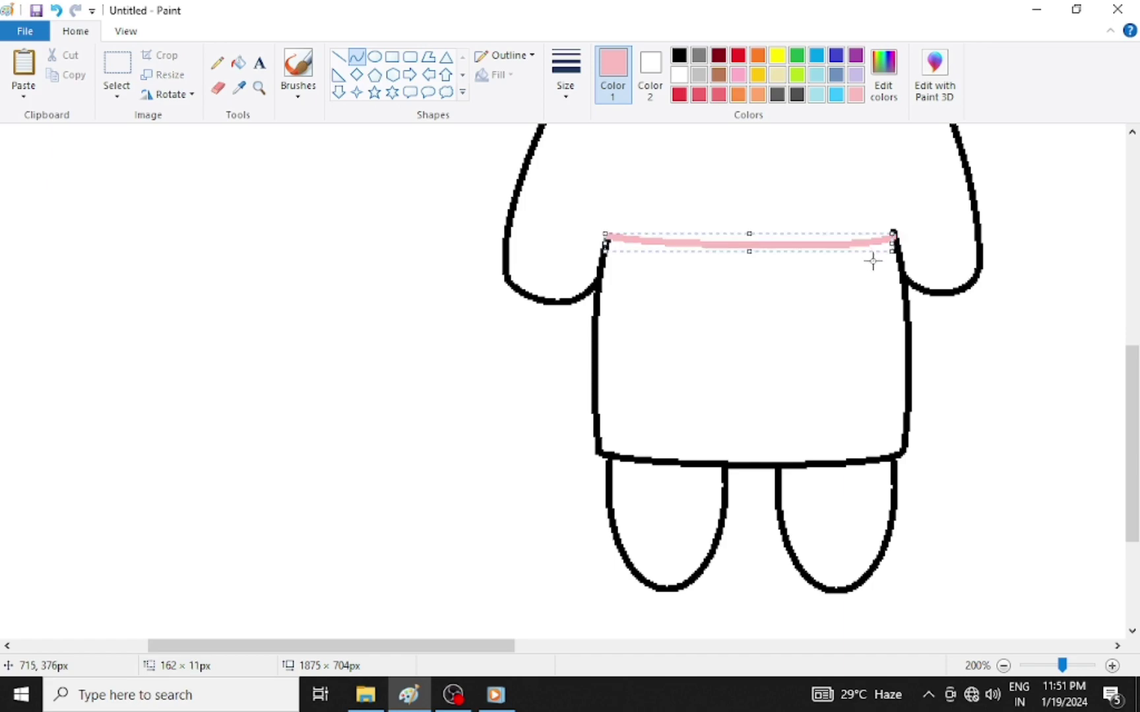
pyautogui.press('Up')
pyautogui.press('Right')
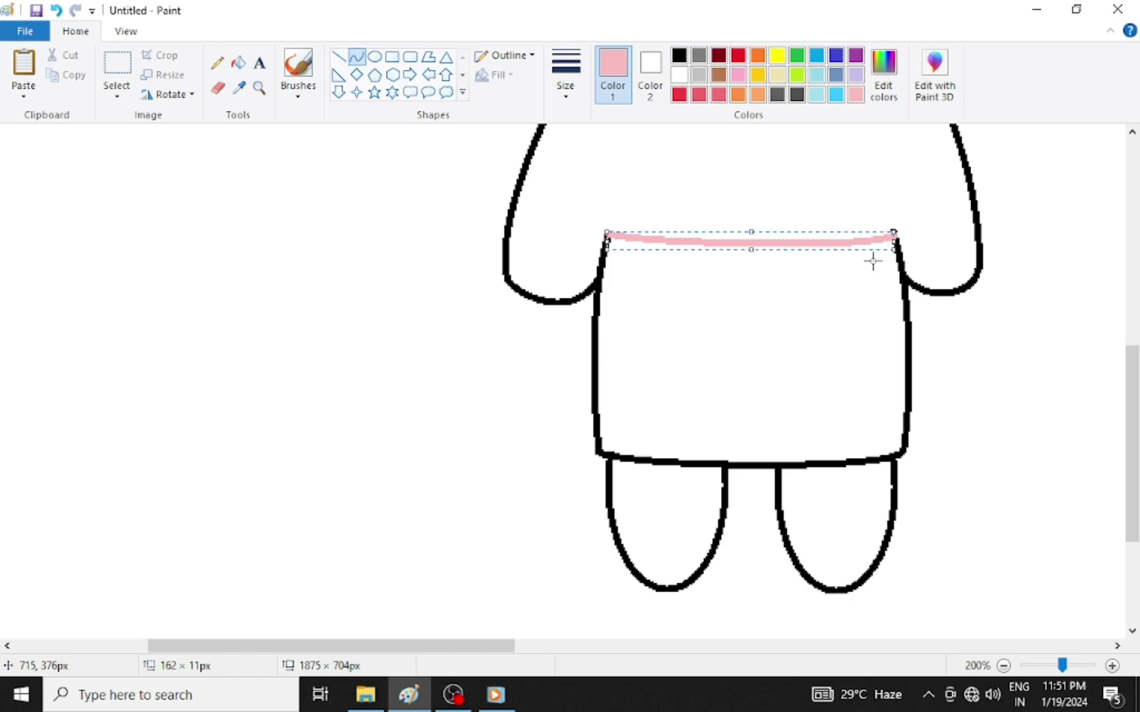
pyautogui.click(821, 282)
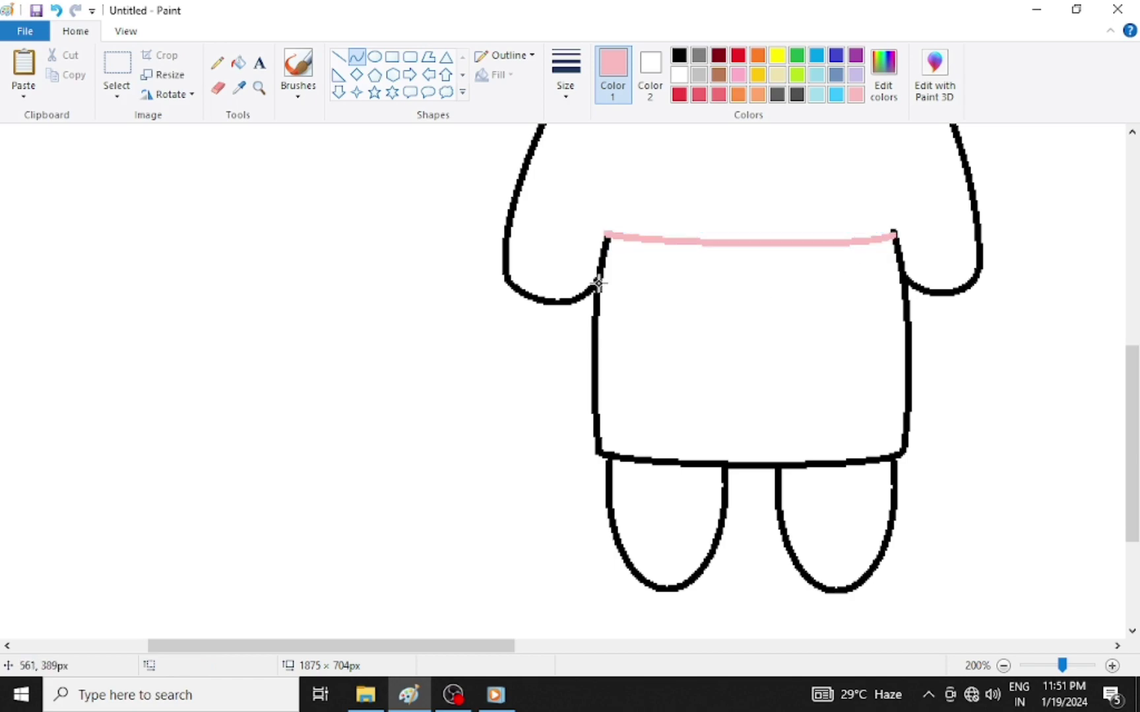
# - Draw a second light pink curve about 172 × 14 px across the body where the arms meet it, nudged up and left
pyautogui.moveTo(598, 283); pyautogui.dragTo(905, 281)
pyautogui.moveTo(608, 282); pyautogui.dragTo(622, 298)
pyautogui.moveTo(875, 287)
pyautogui.mouseDown()
pyautogui.moveTo(882, 280)
pyautogui.moveTo(882, 302)
pyautogui.mouseUp()
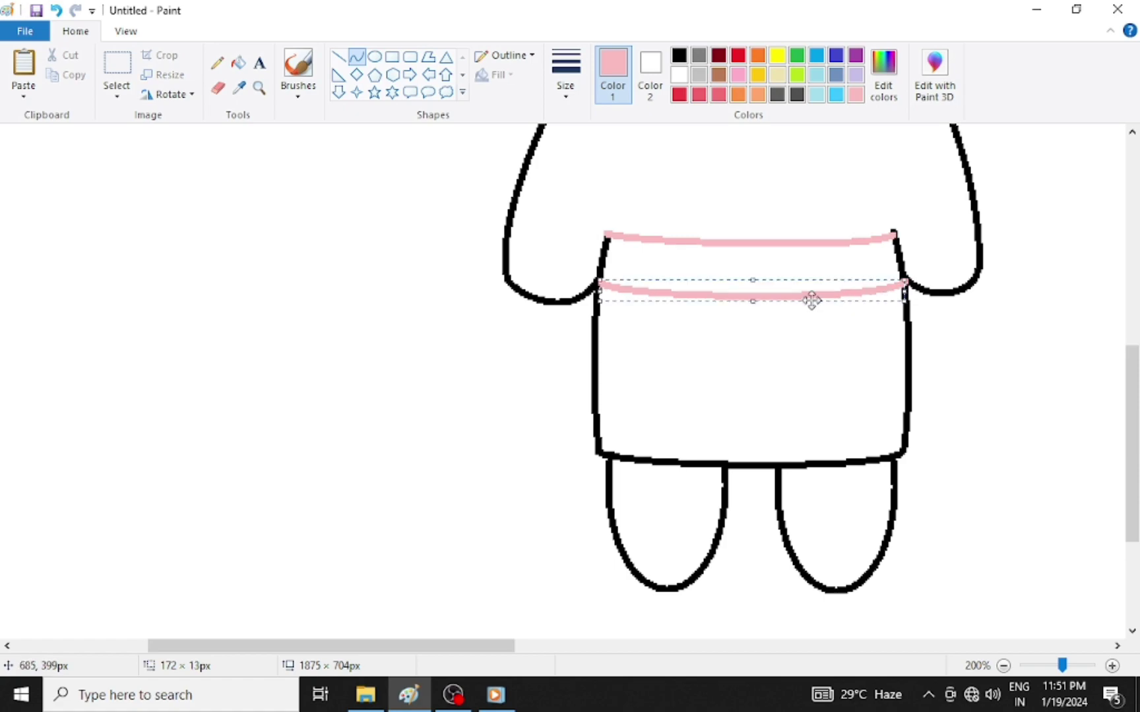
pyautogui.moveTo(599, 280); pyautogui.dragTo(597, 277)
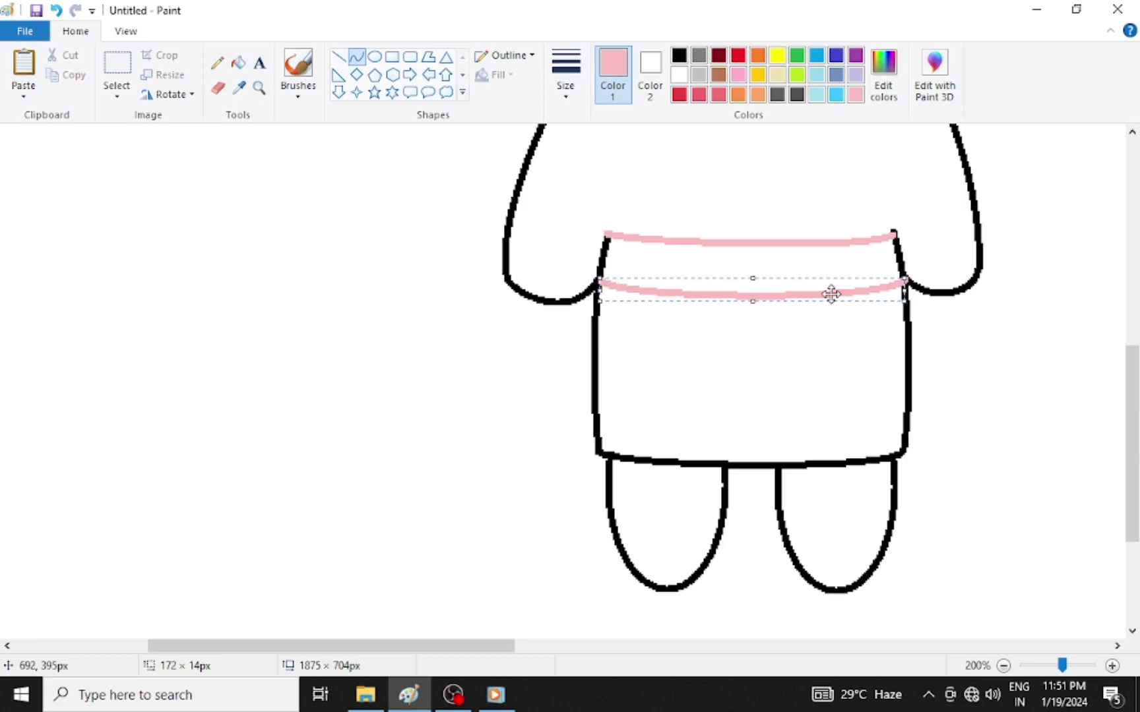
pyautogui.press('Up')
pyautogui.press('Left')
pyautogui.click(814, 349)
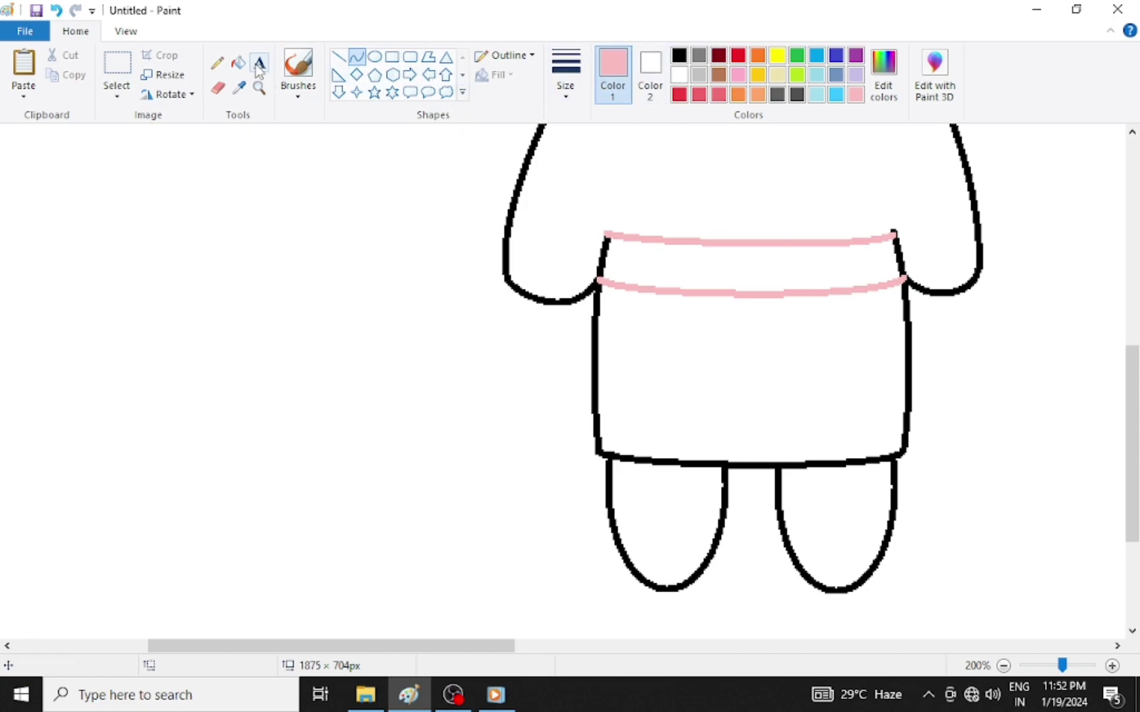
# - Fill the waist band between the two curves with light pink, including its two black side edges
pyautogui.click(217, 63)
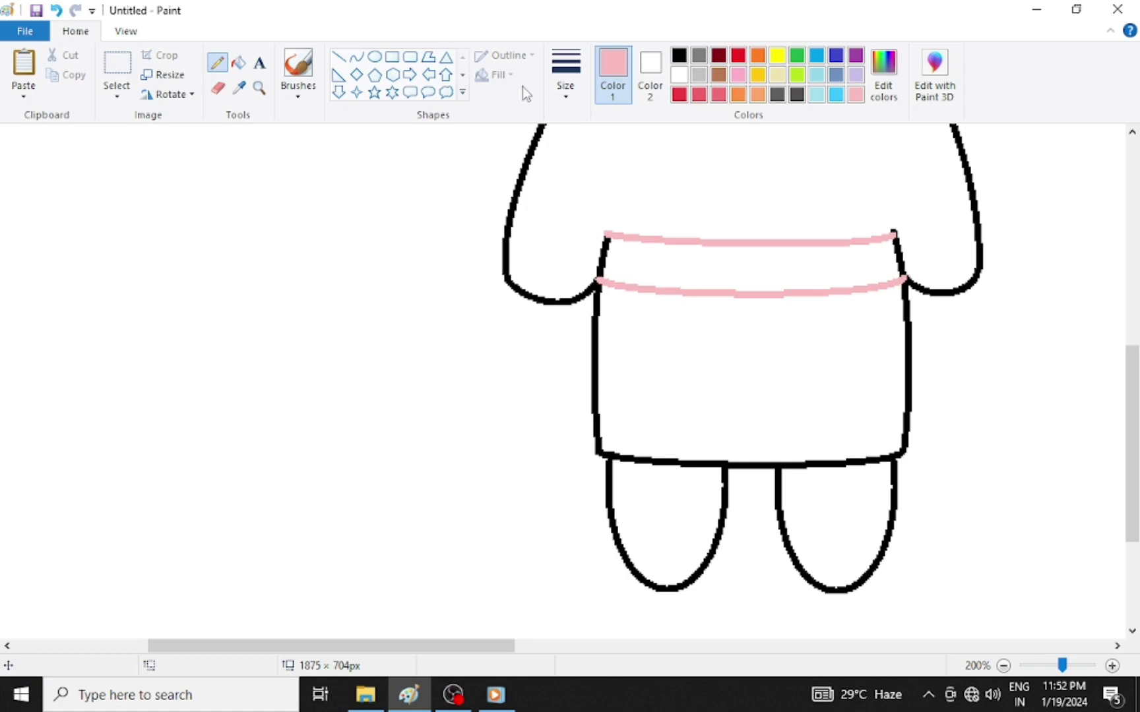
pyautogui.click(239, 62)
pyautogui.click(648, 241)
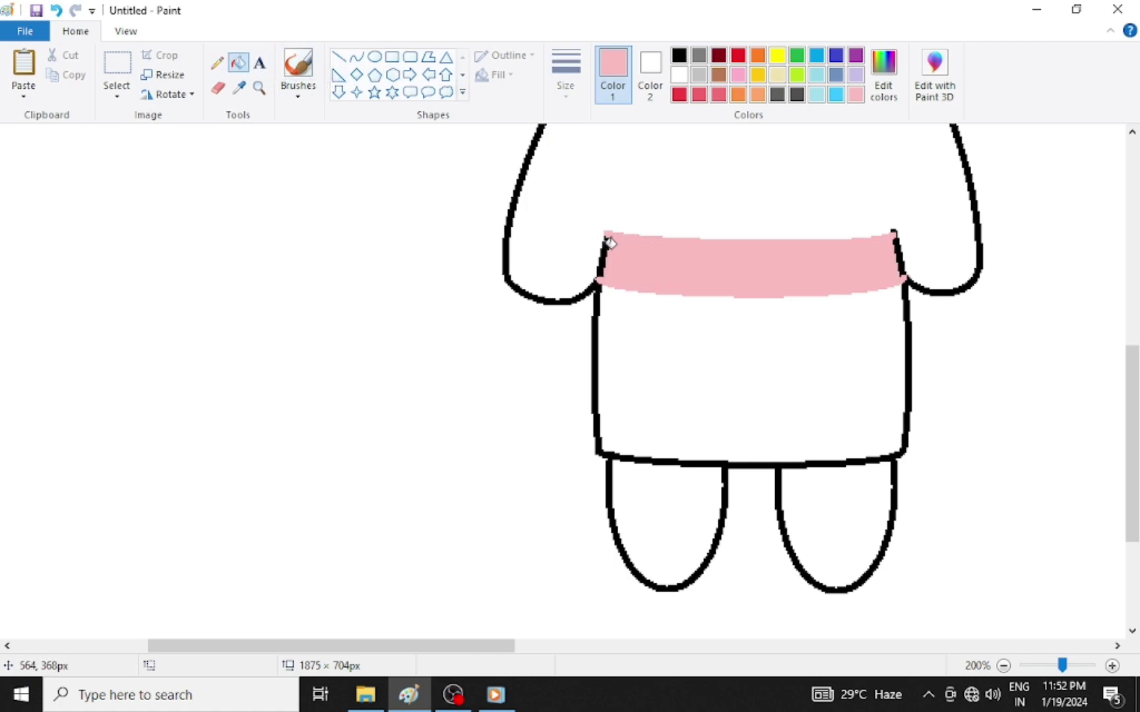
pyautogui.click(898, 242)
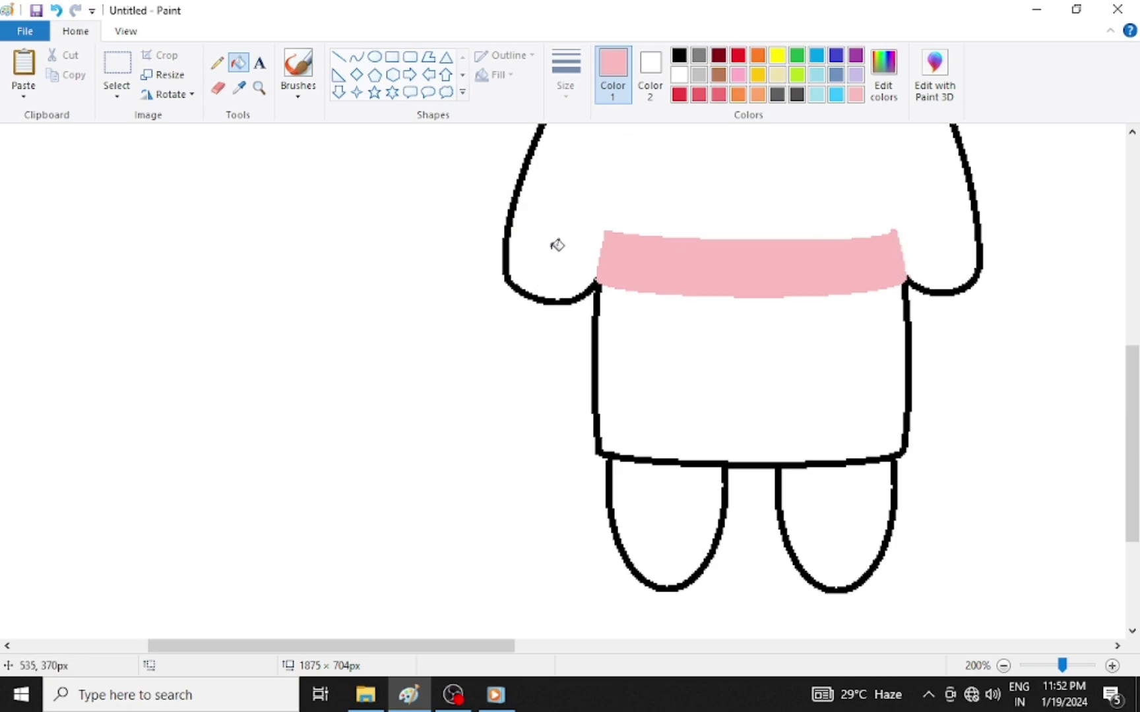
# - Draw a red curve about 9 × 30 px rising from the pink band's upper-left corner, bowed slightly outward and nudged into line
pyautogui.scroll(3, 759, 304)
pyautogui.click(738, 55)
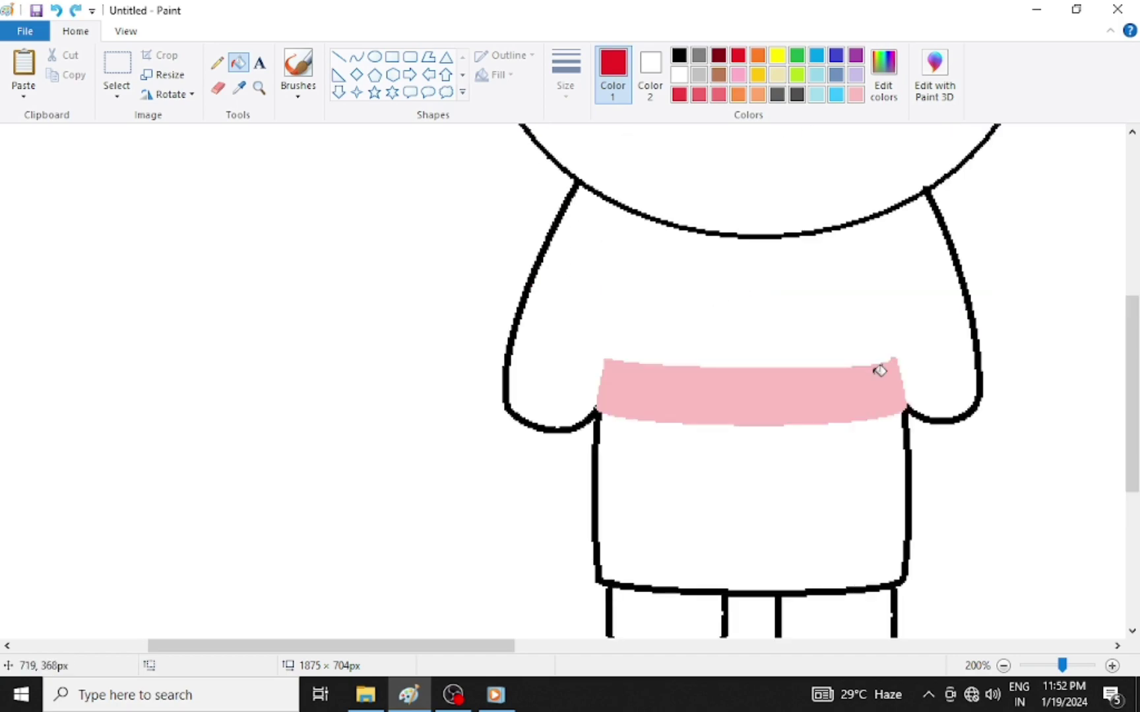
pyautogui.click(357, 57)
pyautogui.click(680, 56)
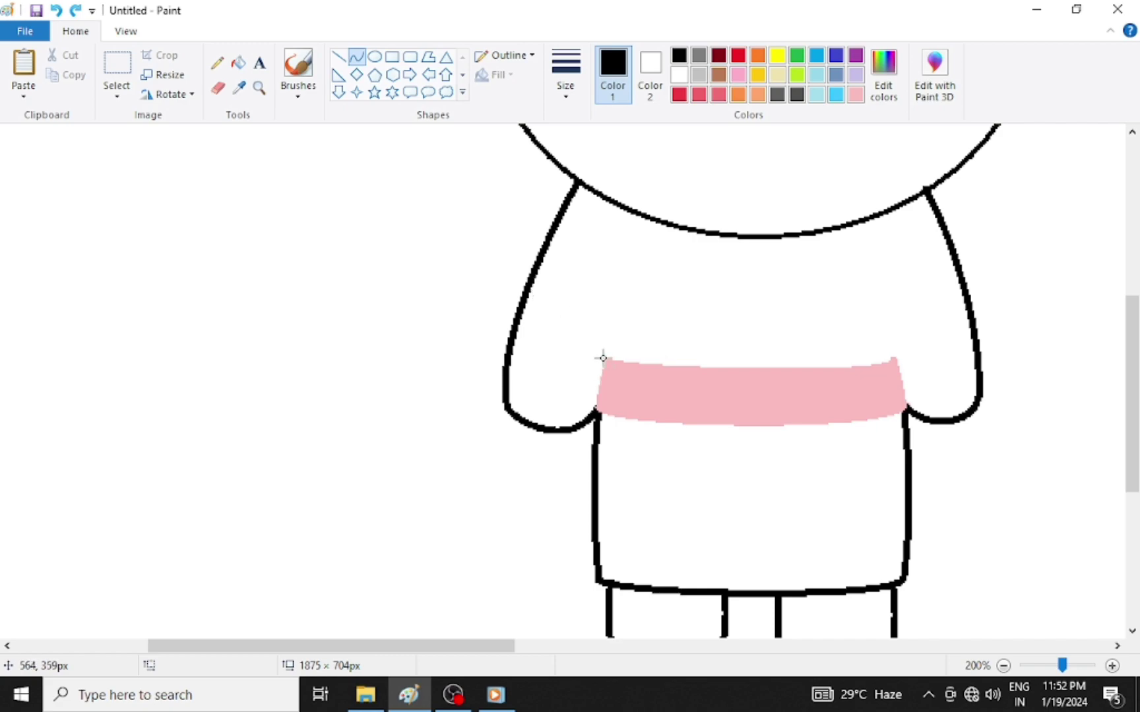
pyautogui.click(738, 55)
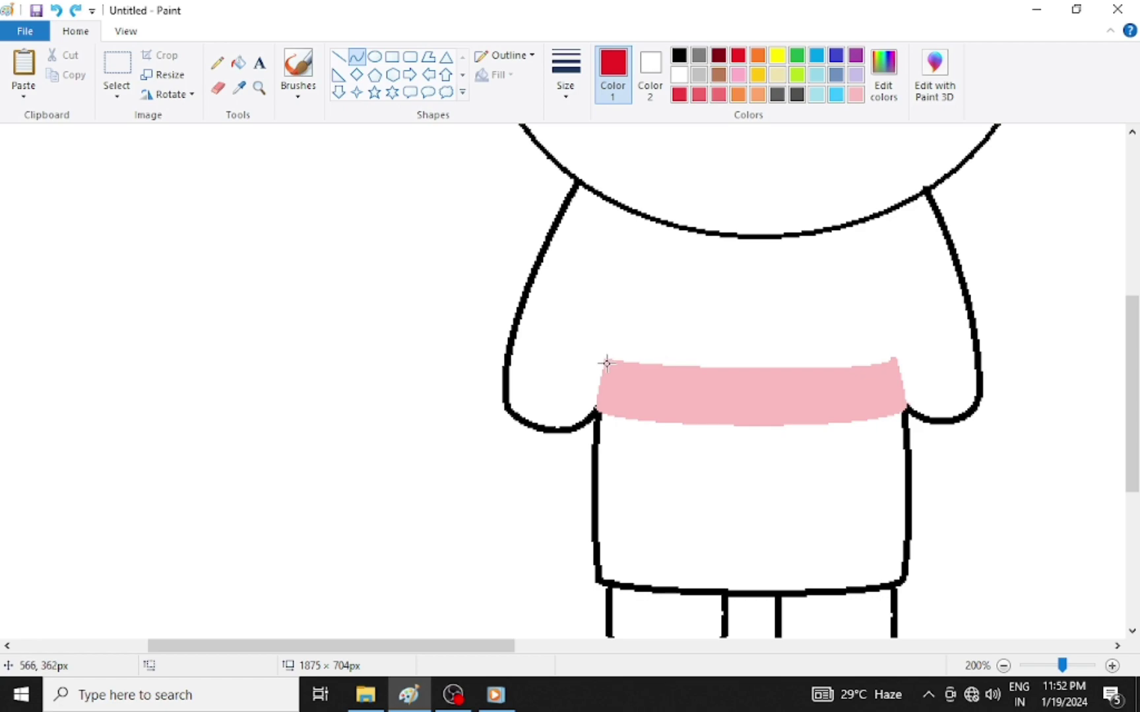
pyautogui.moveTo(604, 360)
pyautogui.mouseDown()
pyautogui.moveTo(620, 307)
pyautogui.moveTo(607, 346)
pyautogui.mouseUp()
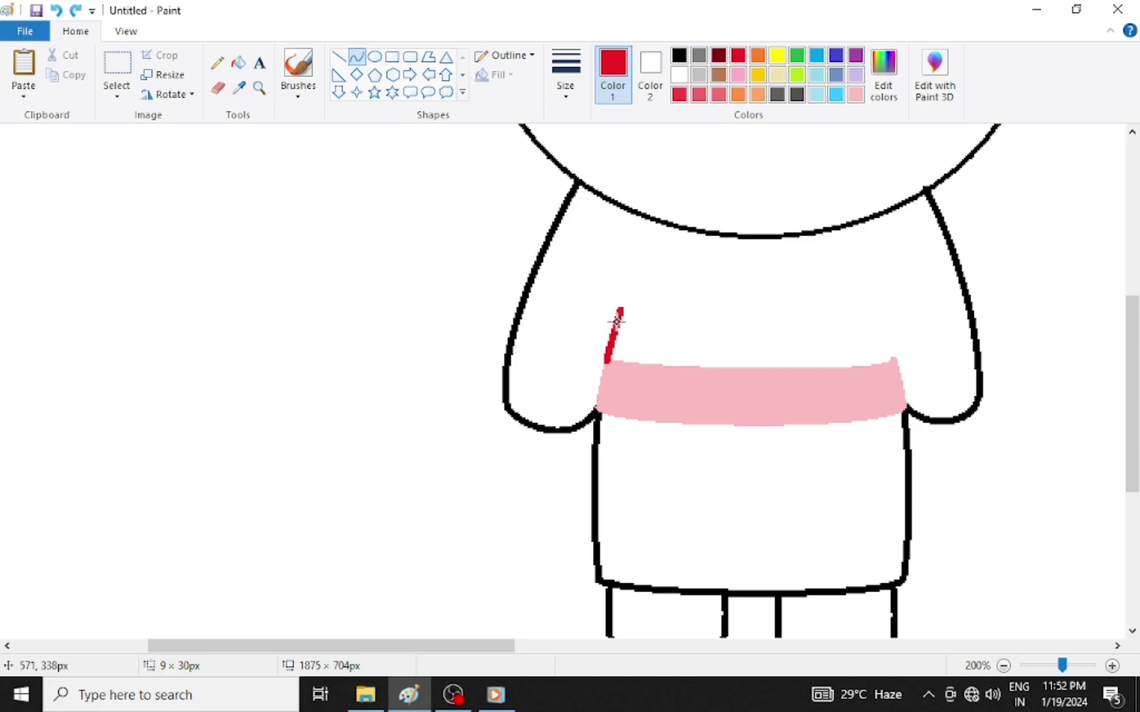
pyautogui.moveTo(614, 322); pyautogui.dragTo(606, 324)
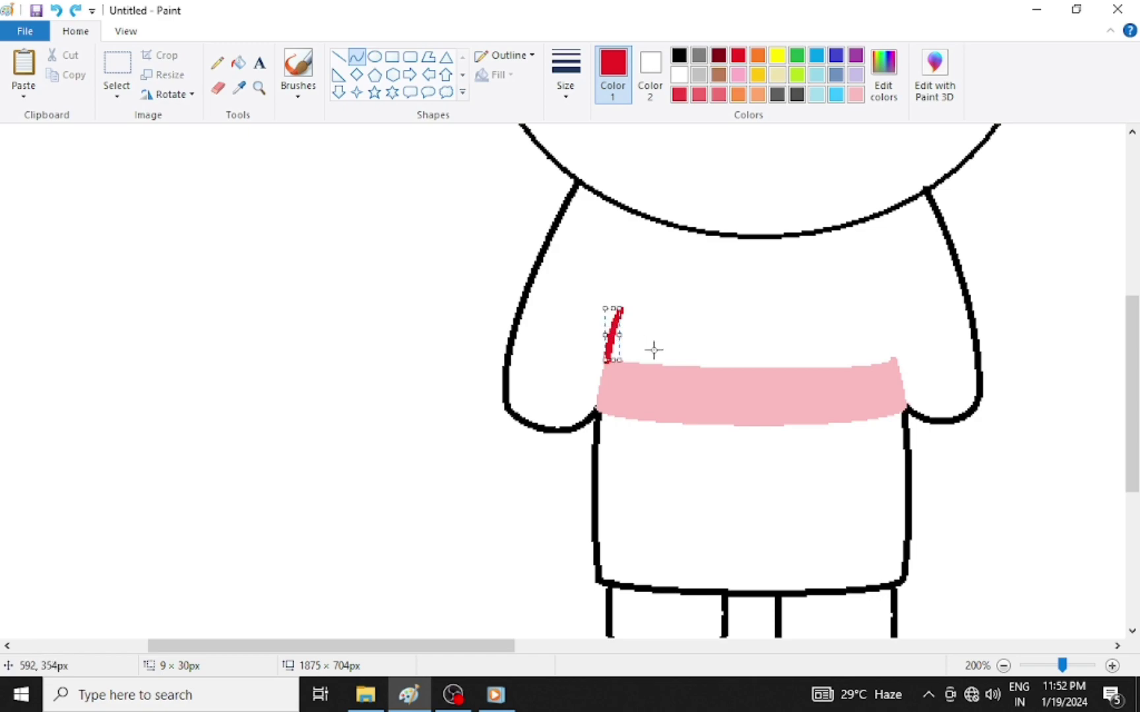
pyautogui.press('Left')
pyautogui.press('Left')
pyautogui.press('Right')
pyautogui.press('Right')
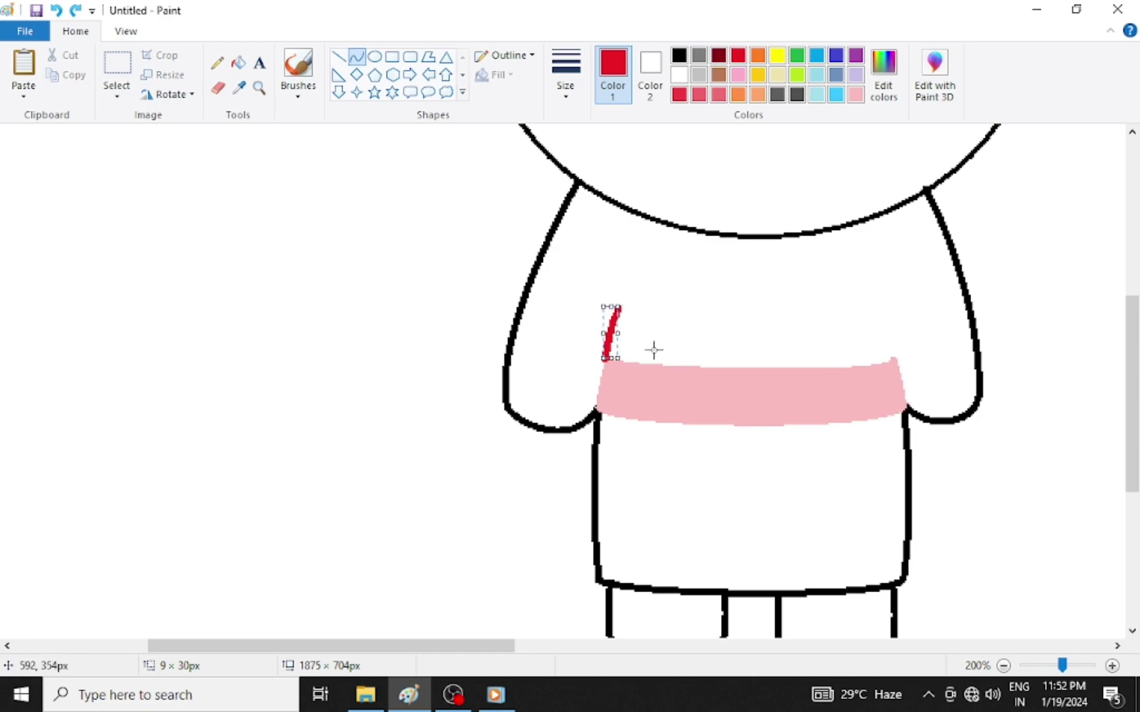
pyautogui.press('Right')
pyautogui.press('Right')
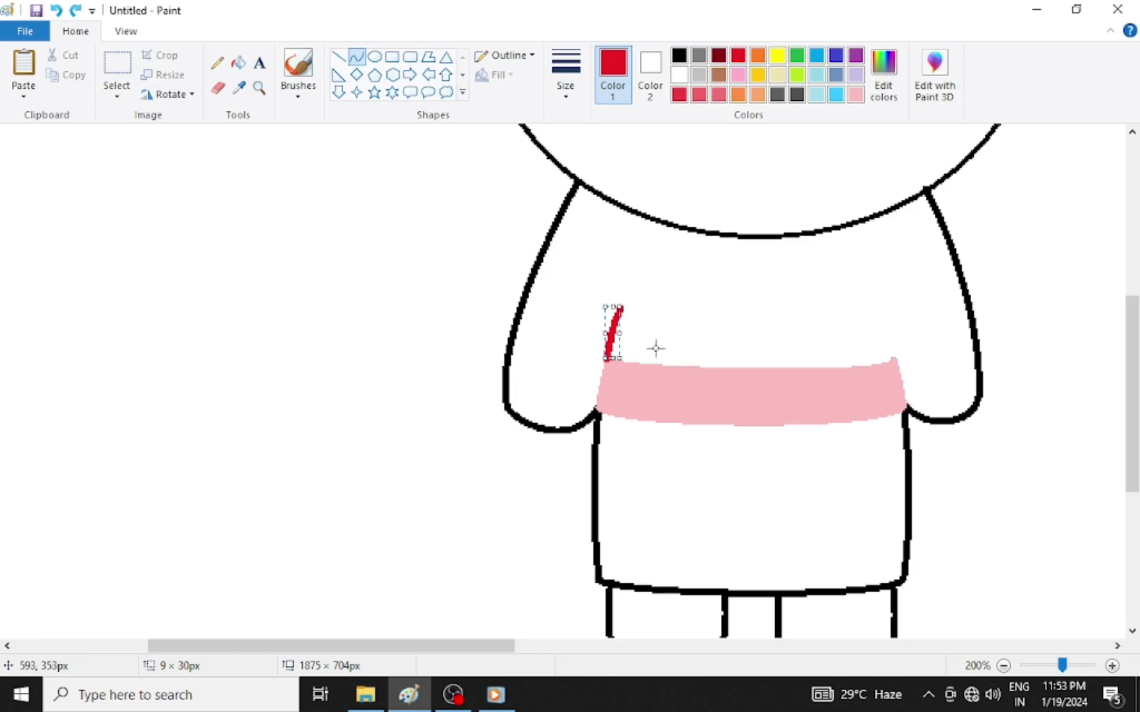
pyautogui.click(677, 309)
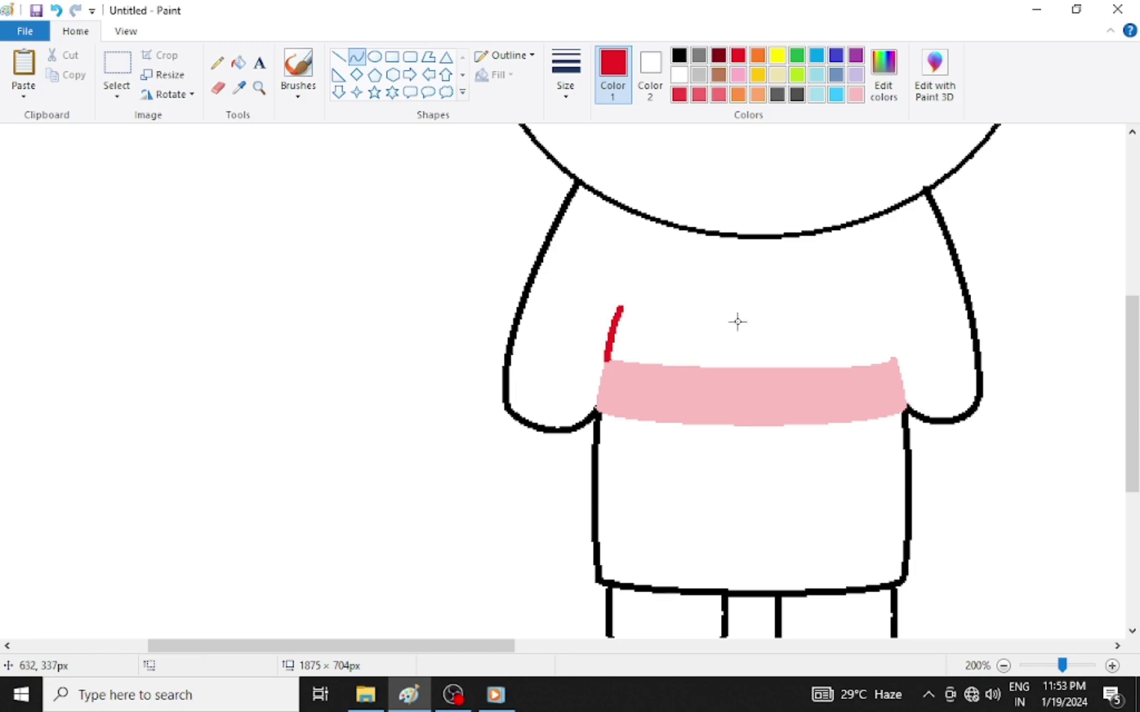
# - Draw a matching red curve about 5 × 32 px rising from the pink band's upper-right corner
pyautogui.moveTo(894, 356); pyautogui.dragTo(893, 309)
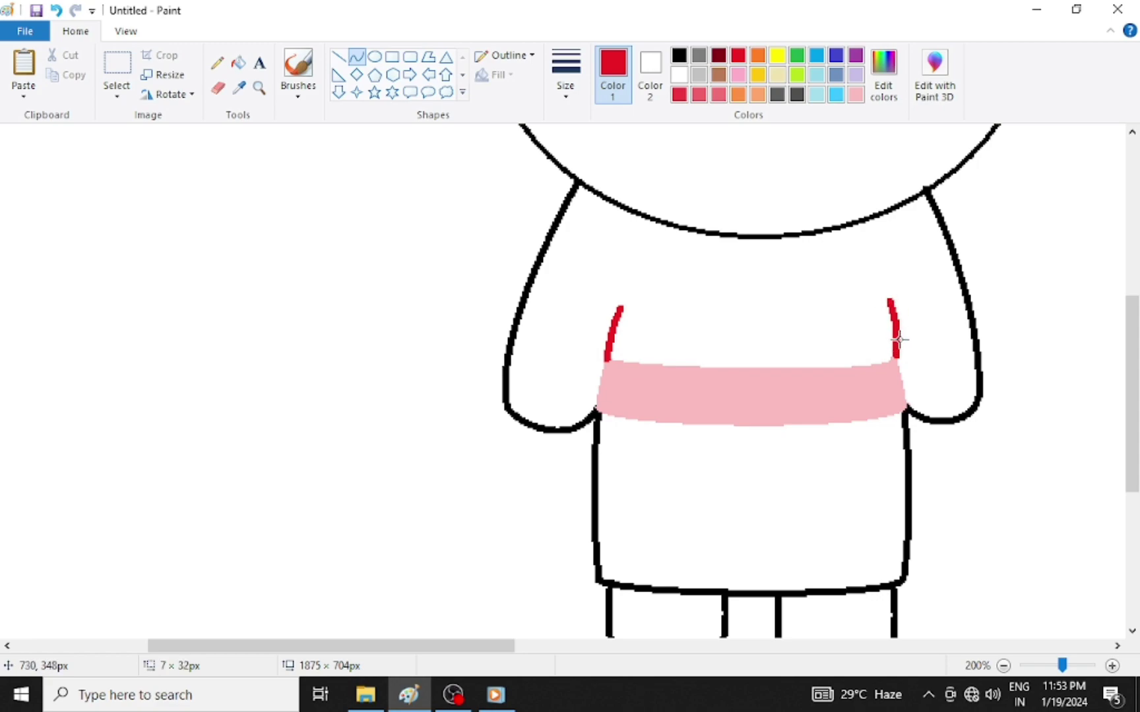
pyautogui.click(895, 336)
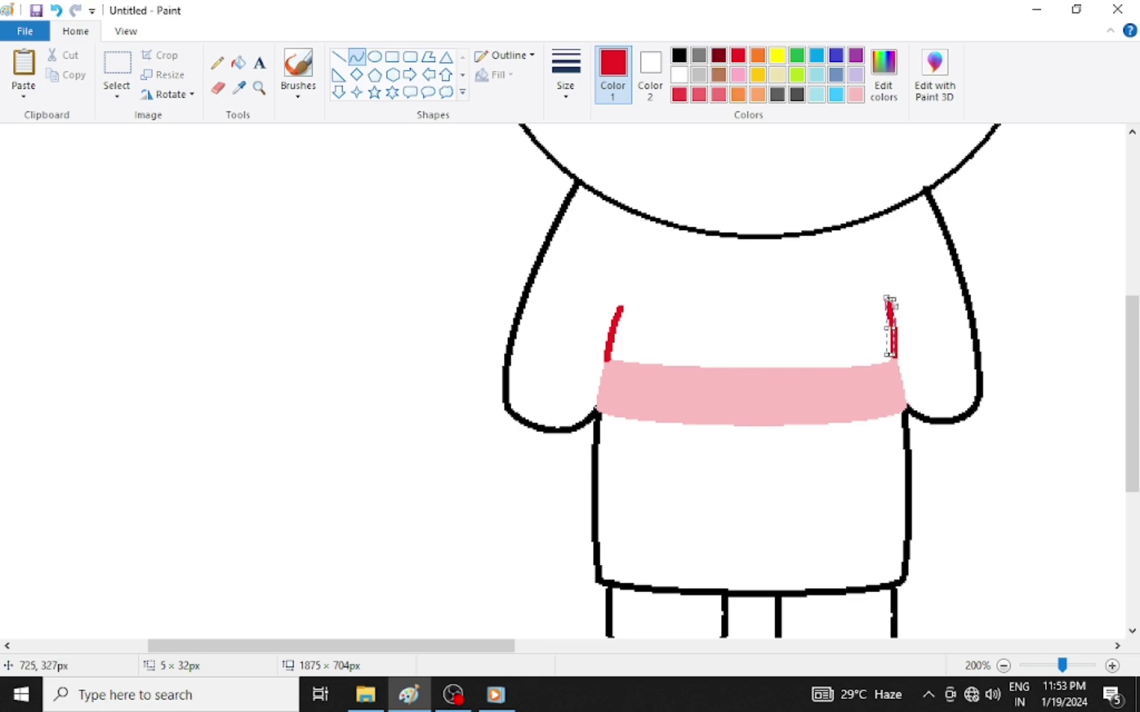
pyautogui.click(924, 295)
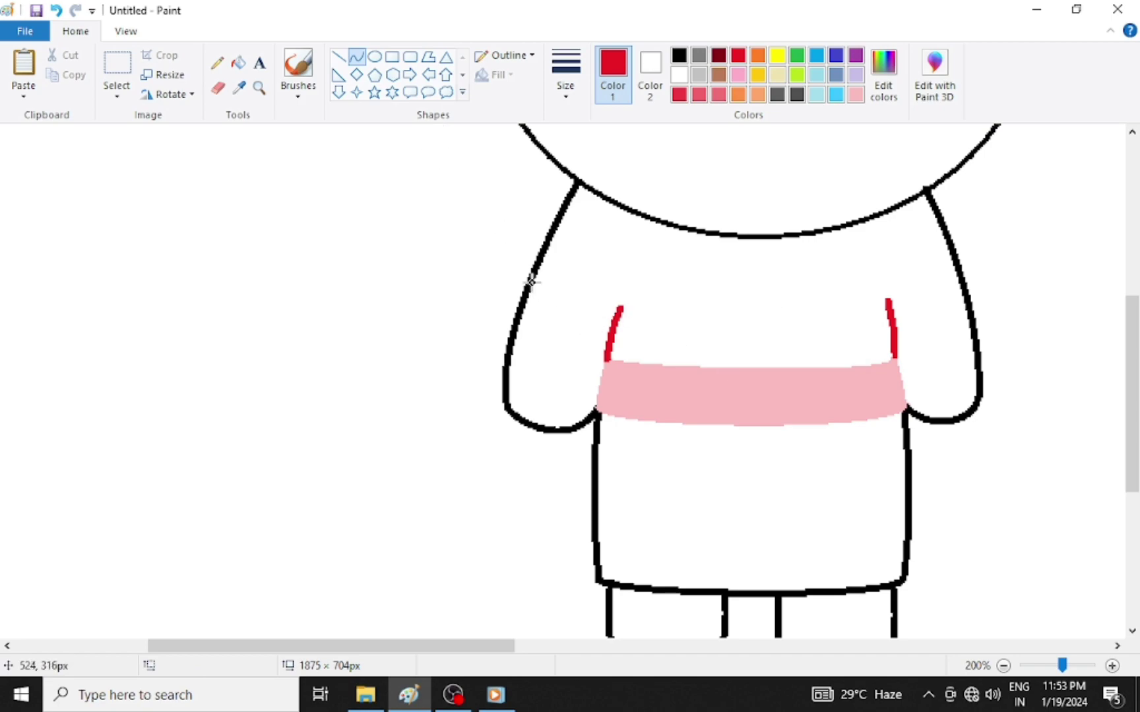
# - Draw a red sleeve-edge curve about 53 × 14 px from the left arm's outer outline to the top of the left red curve
pyautogui.moveTo(528, 286); pyautogui.dragTo(621, 306)
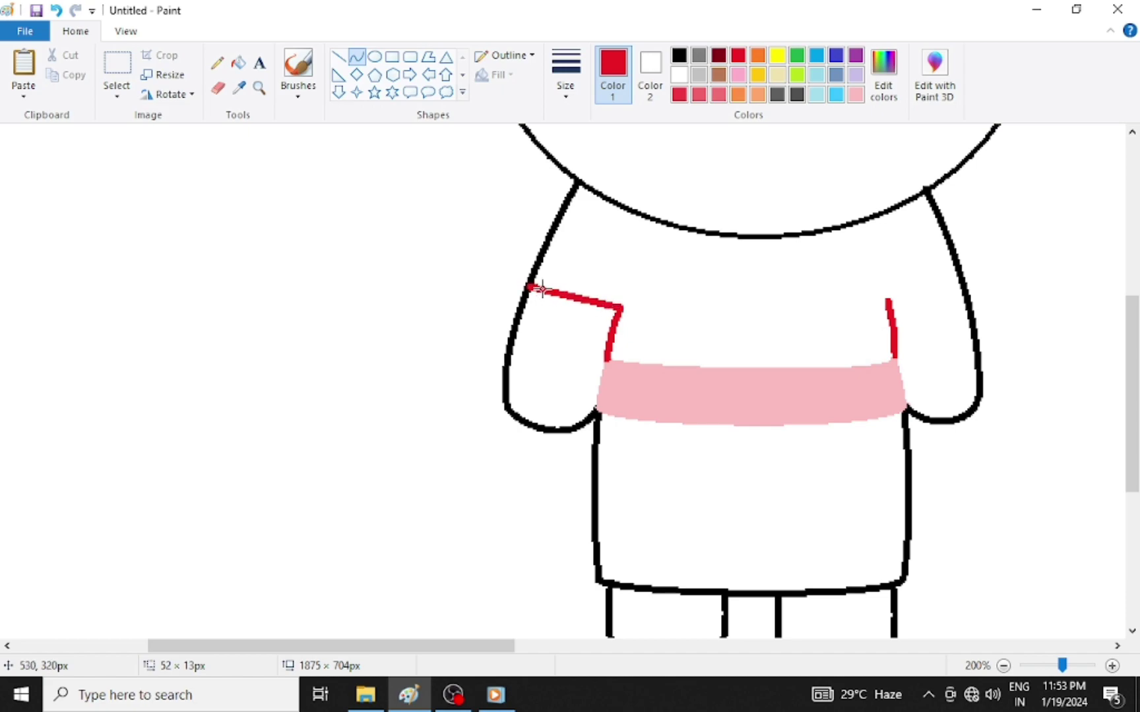
pyautogui.moveTo(542, 289); pyautogui.dragTo(602, 298)
pyautogui.moveTo(522, 280); pyautogui.dragTo(521, 278)
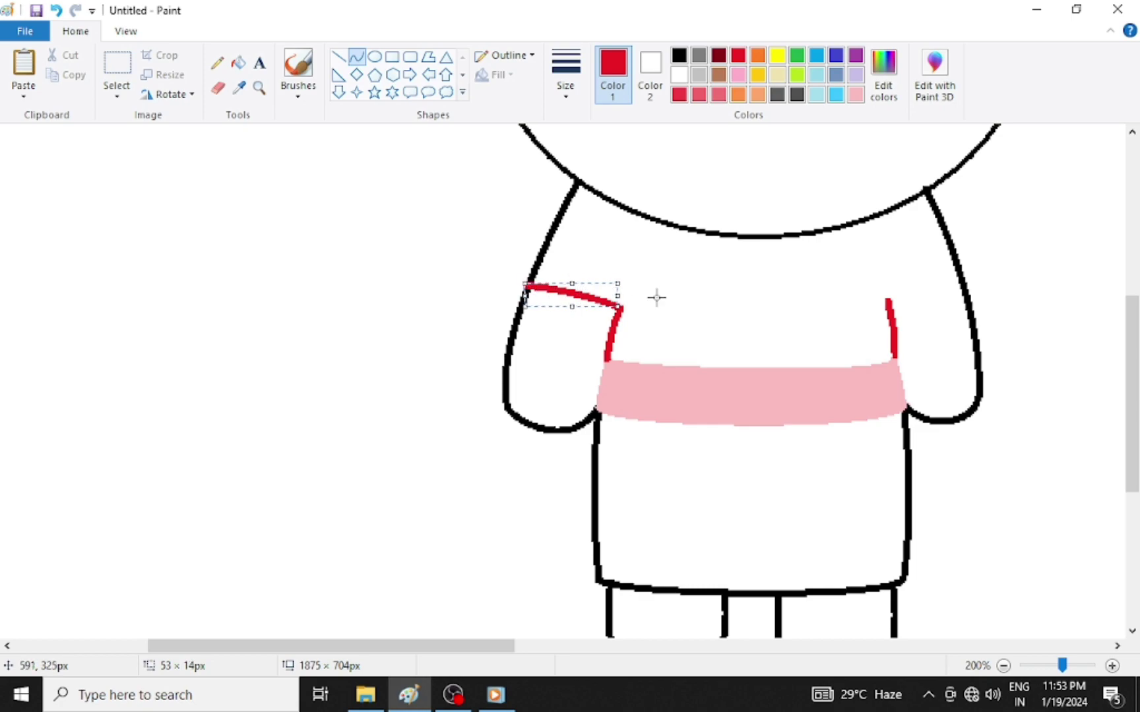
pyautogui.click(715, 288)
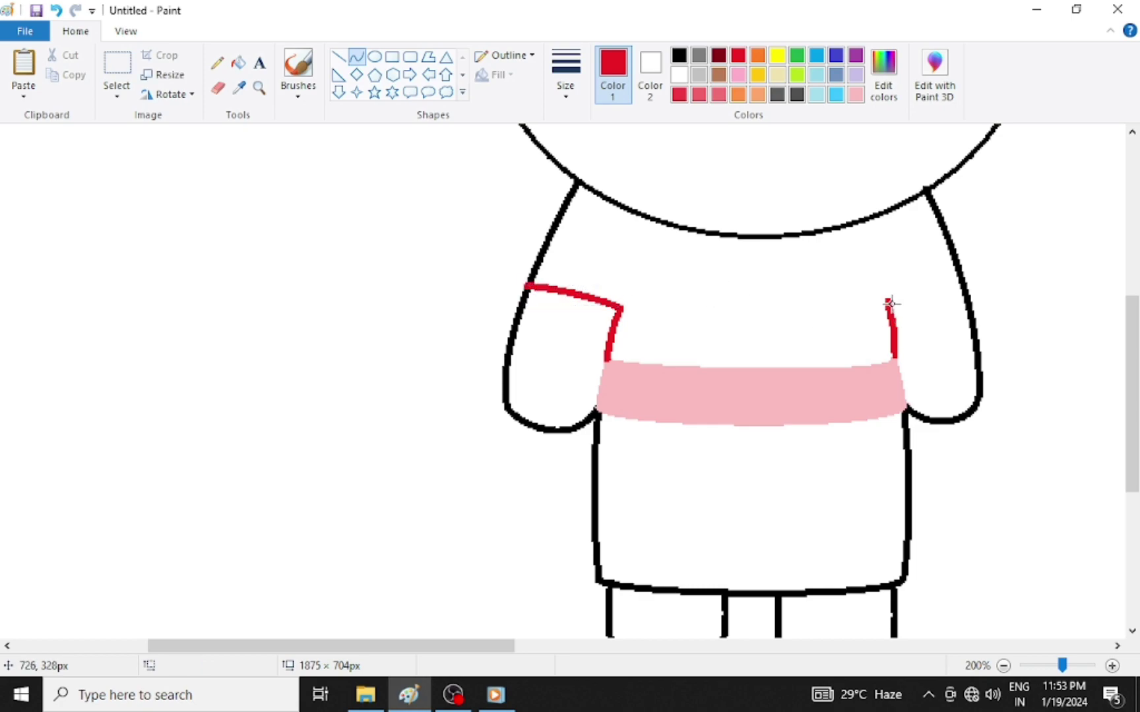
# - Draw a red sleeve-edge curve about 46 × 9 px from the top of the right red curve to the right arm's outer outline
pyautogui.moveTo(887, 298); pyautogui.dragTo(967, 292)
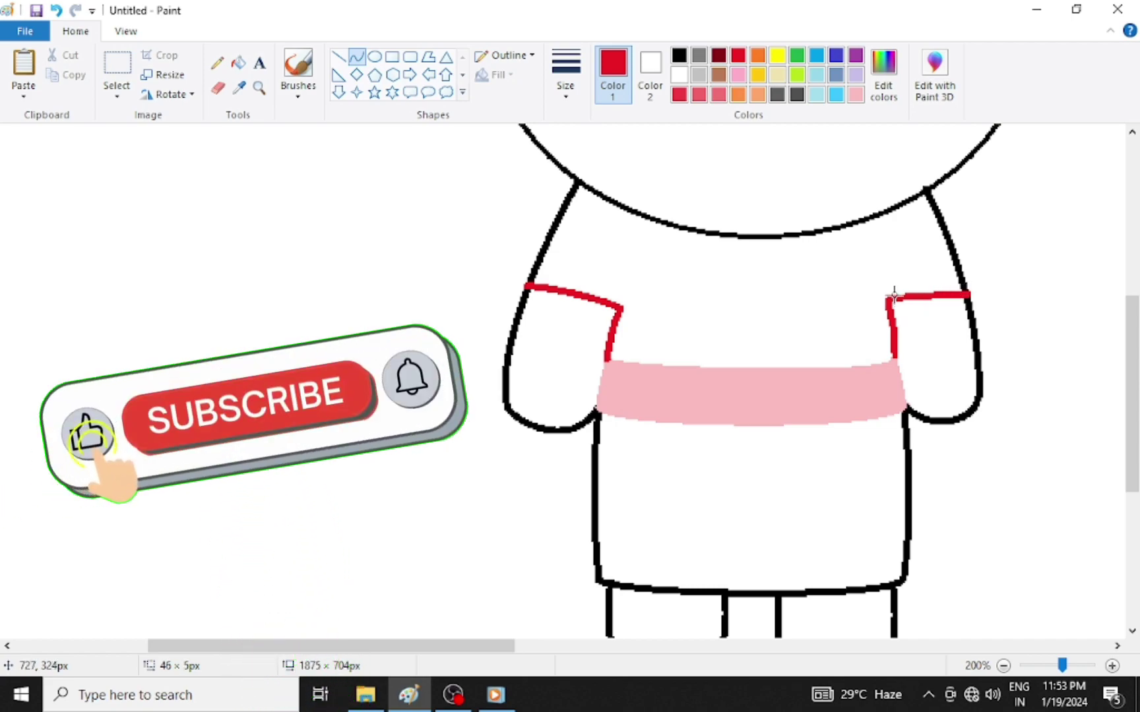
pyautogui.moveTo(895, 292); pyautogui.dragTo(950, 287)
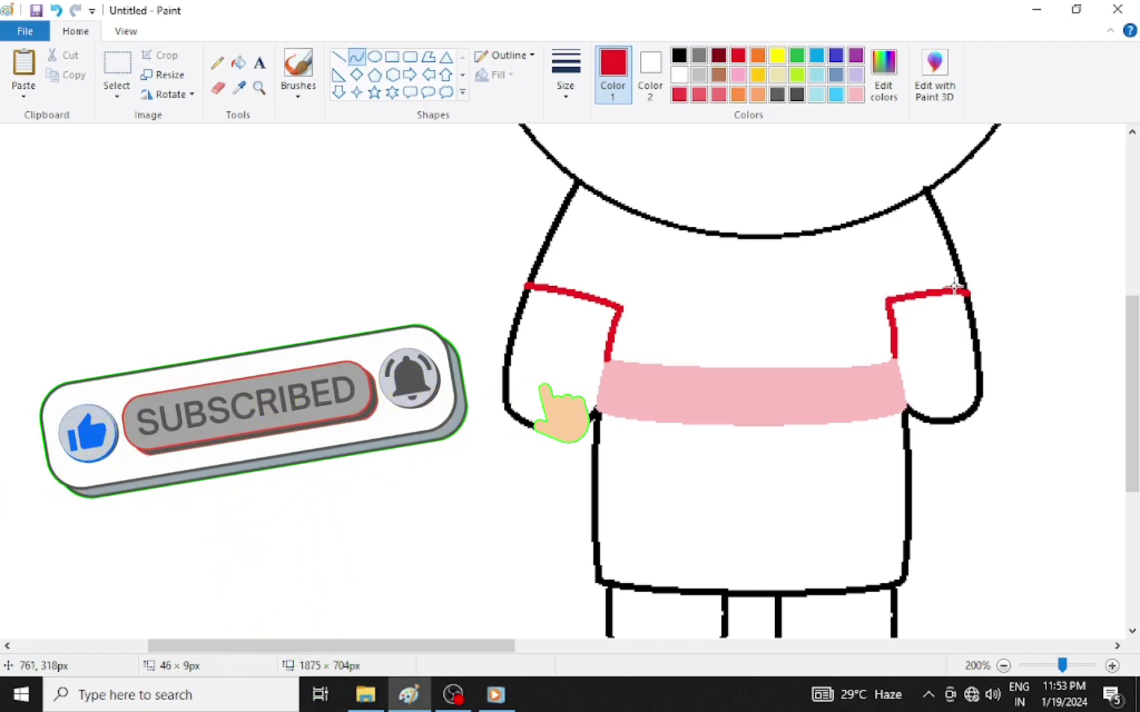
pyautogui.click(1059, 294)
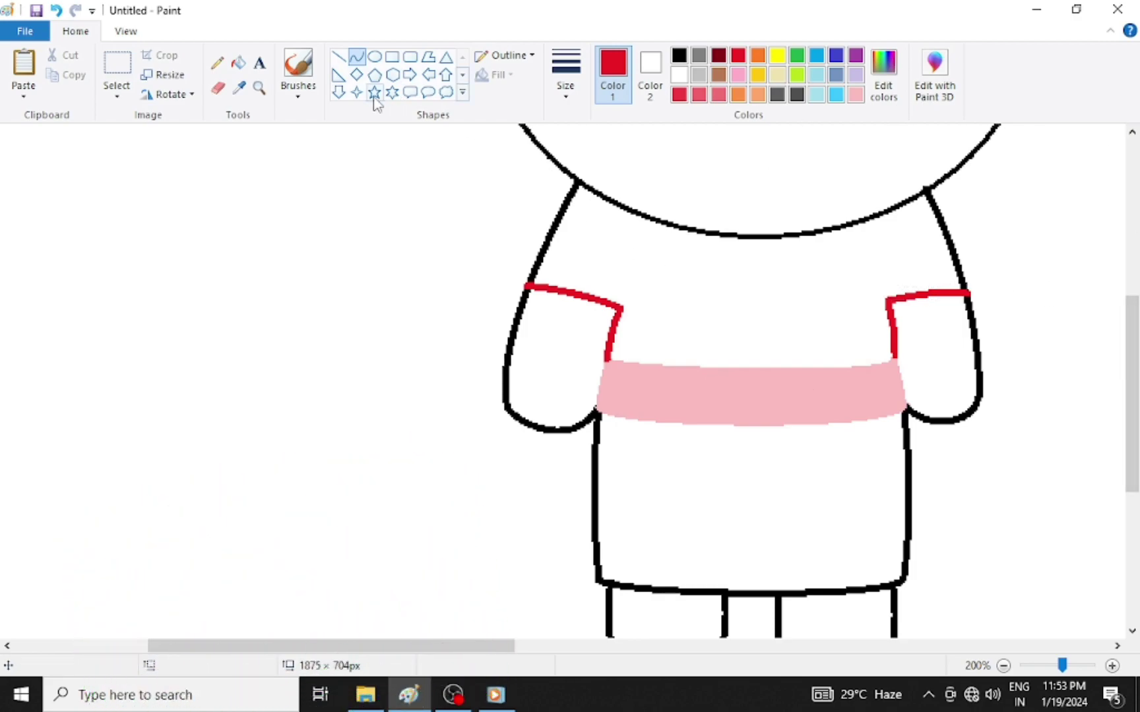
# - Fill the upper body with its sleeves and the lower body below the pink band with red
pyautogui.click(238, 63)
pyautogui.click(694, 272)
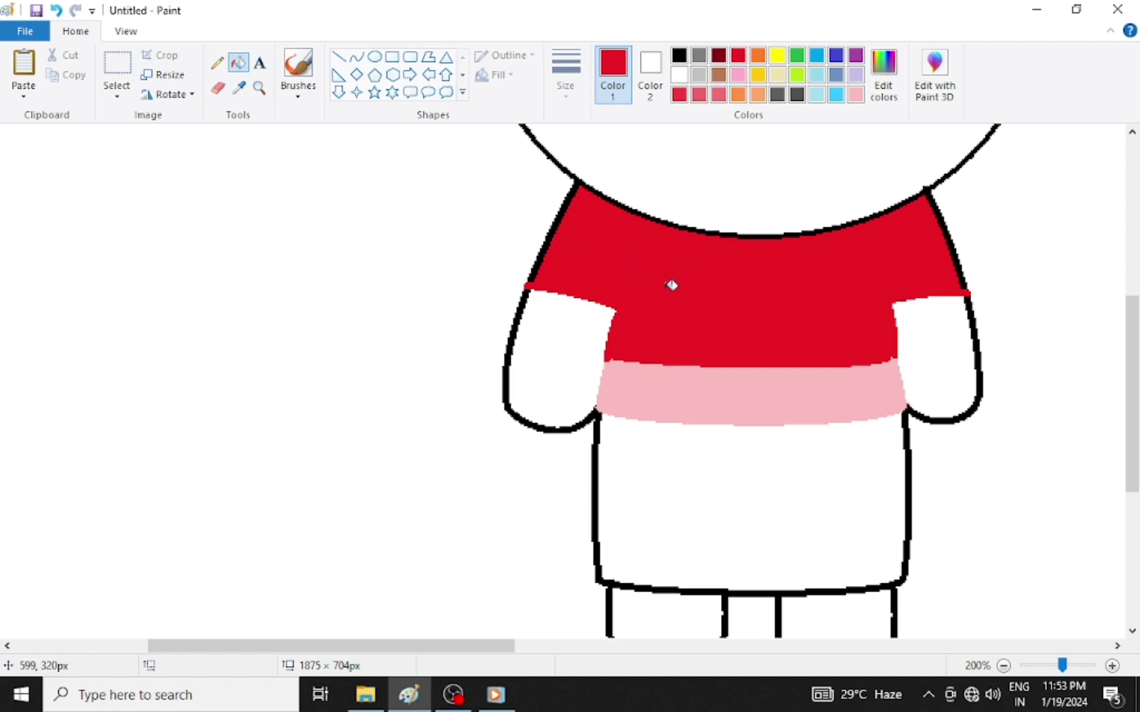
pyautogui.click(701, 470)
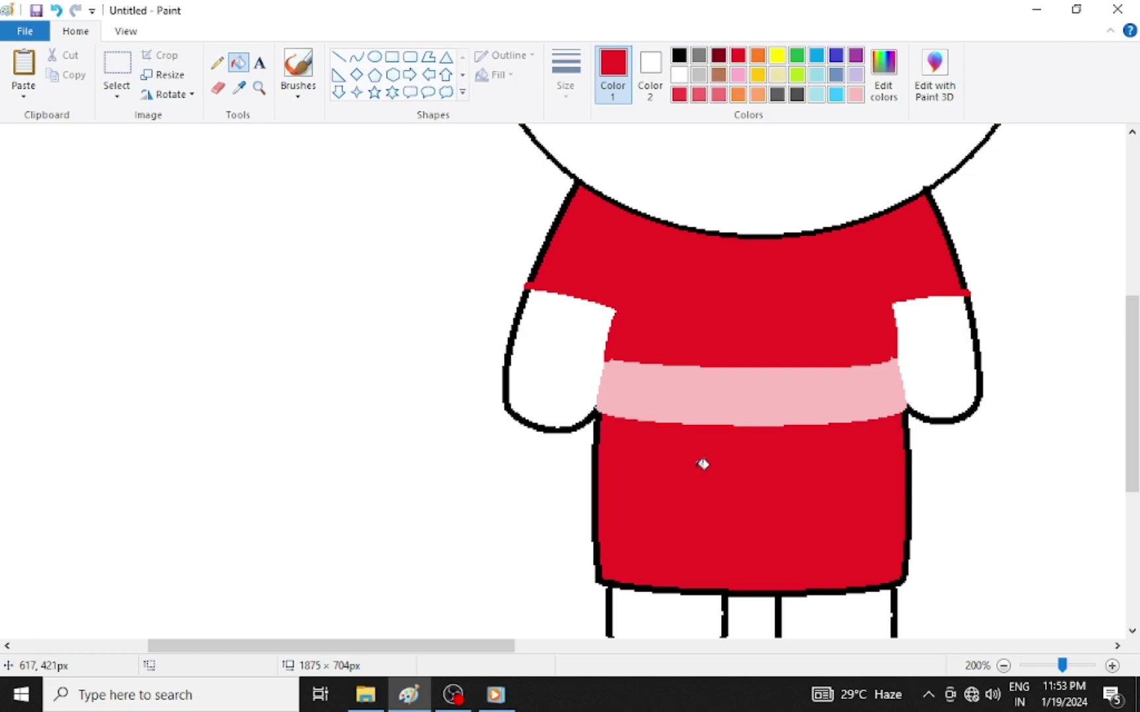
# - Fill both arms below the sleeves and both legs with black
pyautogui.click(678, 56)
pyautogui.click(578, 329)
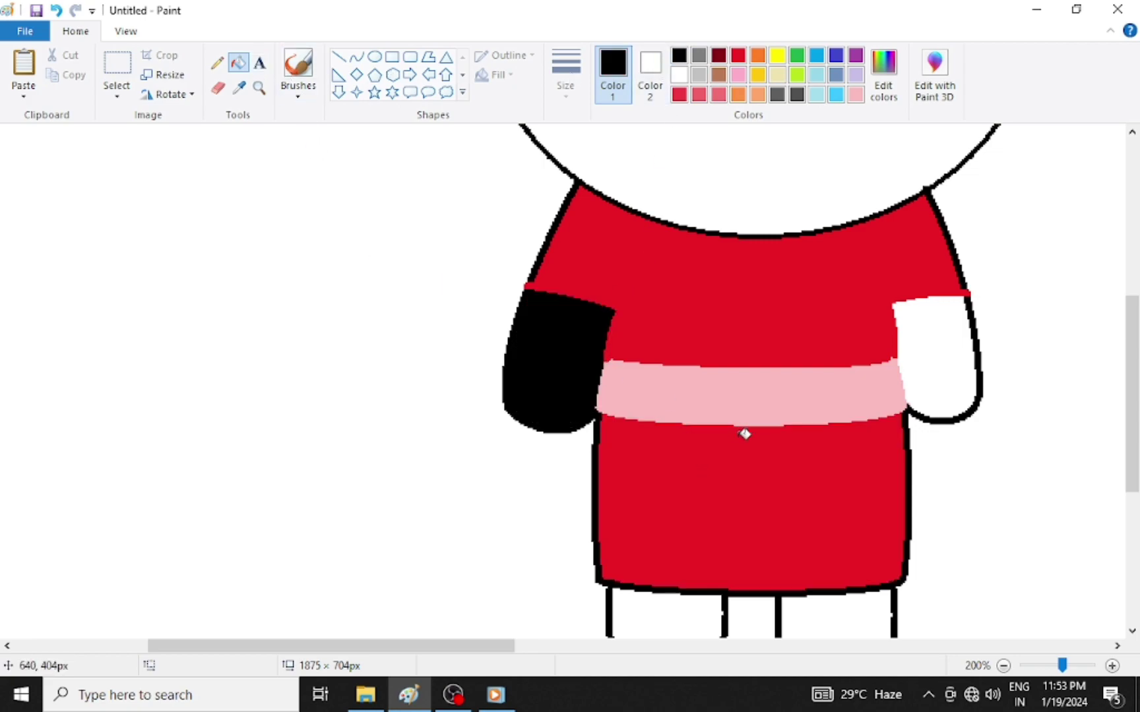
pyautogui.click(930, 339)
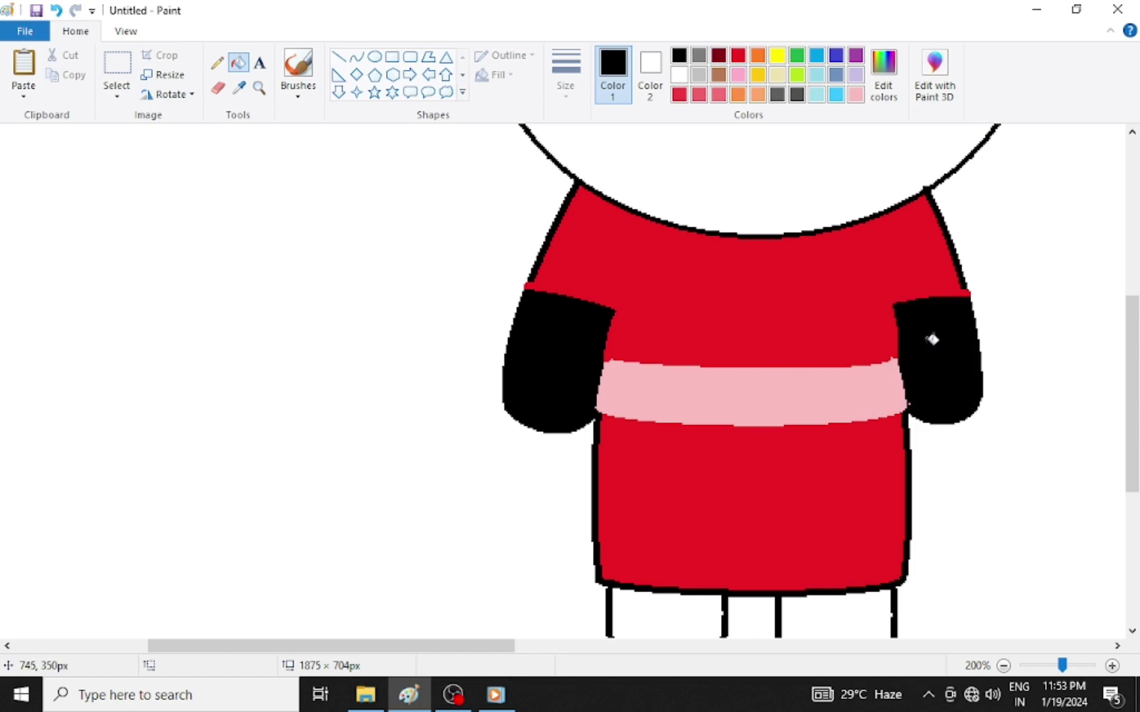
pyautogui.scroll(-2, 920, 410)
pyautogui.click(662, 516)
pyautogui.click(835, 509)
# - Separate both sleeve outlines from the head outline with short lighter red Pencil marks at the shoulders
pyautogui.scroll(4, 843, 503)
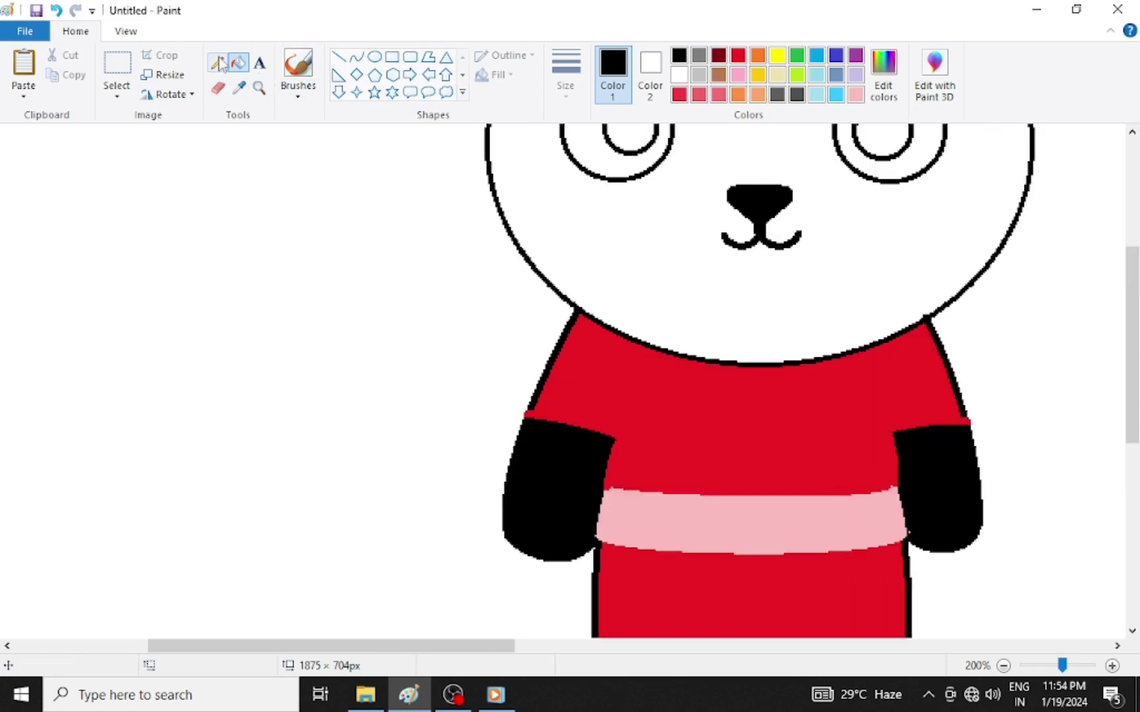
pyautogui.click(259, 88)
pyautogui.click(527, 291)
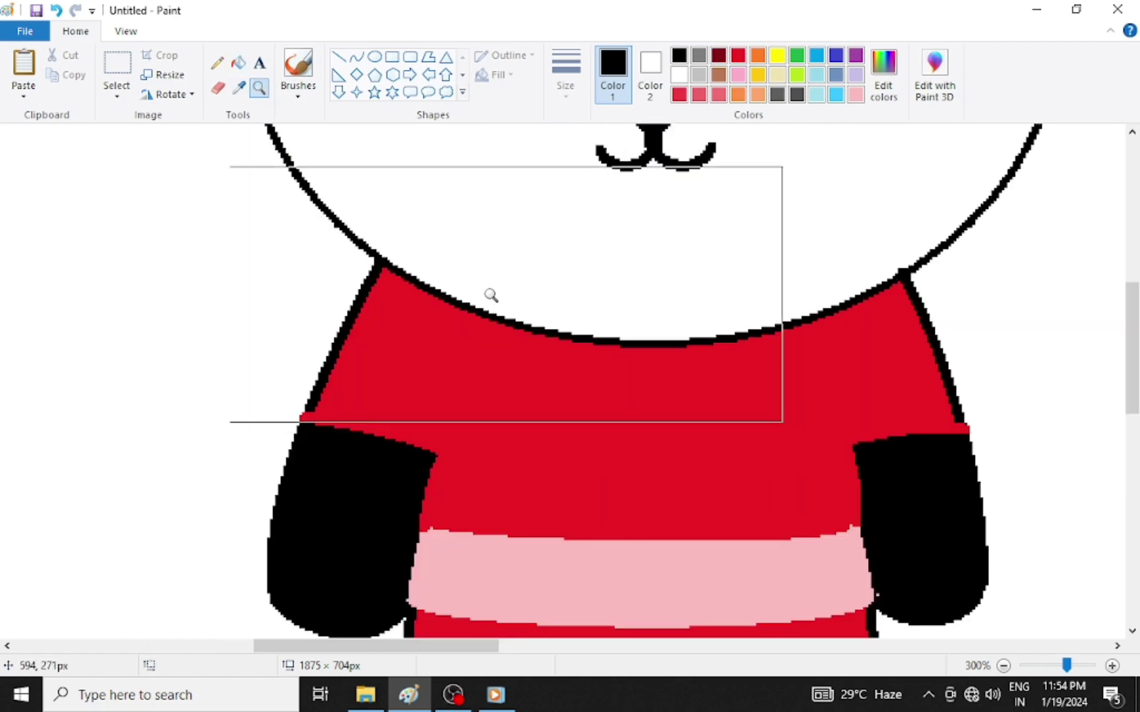
pyautogui.click(357, 270)
pyautogui.click(678, 94)
pyautogui.click(217, 63)
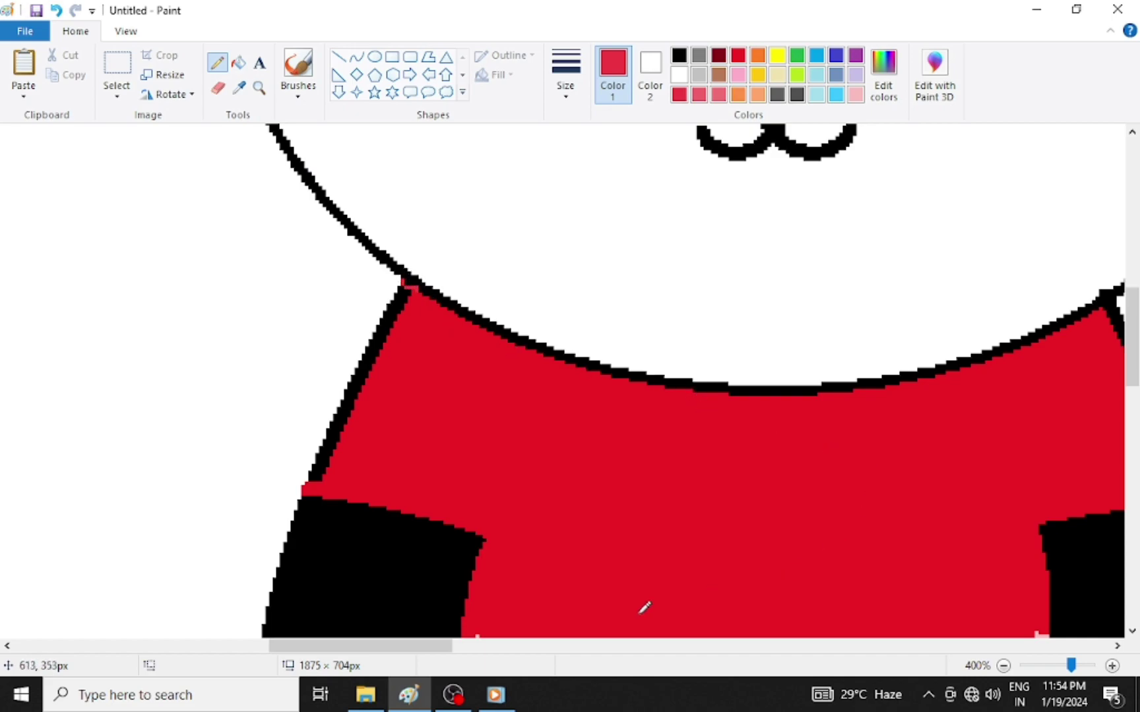
pyautogui.moveTo(419, 647); pyautogui.dragTo(480, 650)
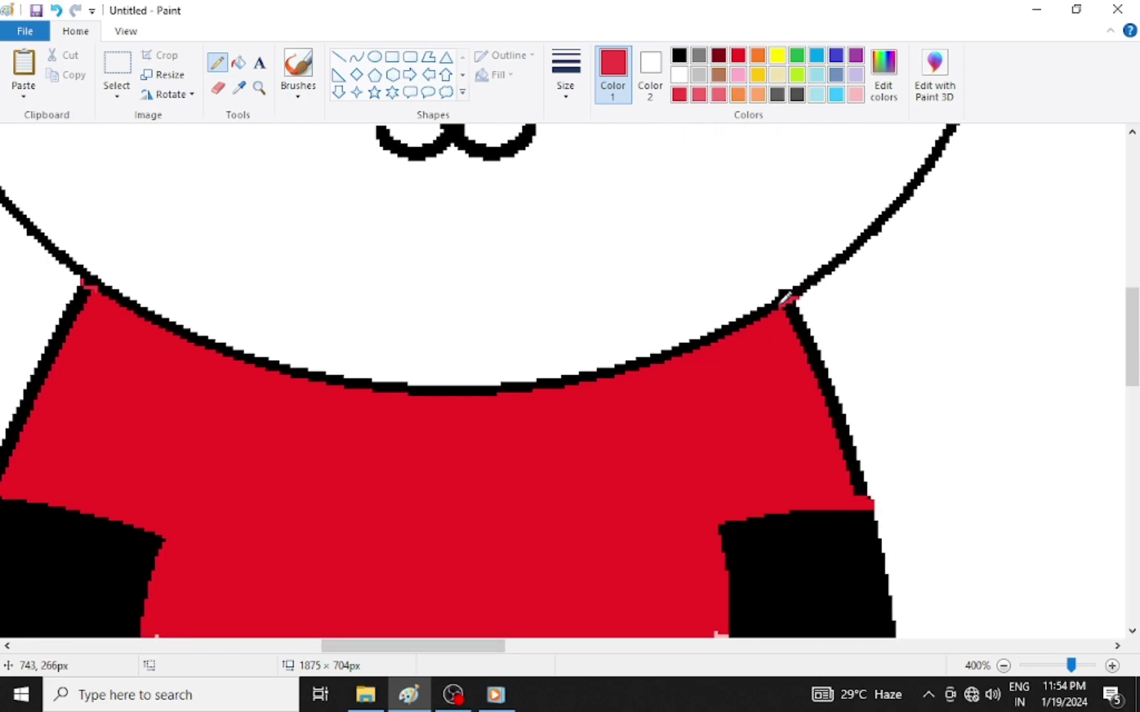
# - Recolor the black outer outlines of both sleeves with the lighter red fill
pyautogui.click(238, 62)
pyautogui.click(87, 298)
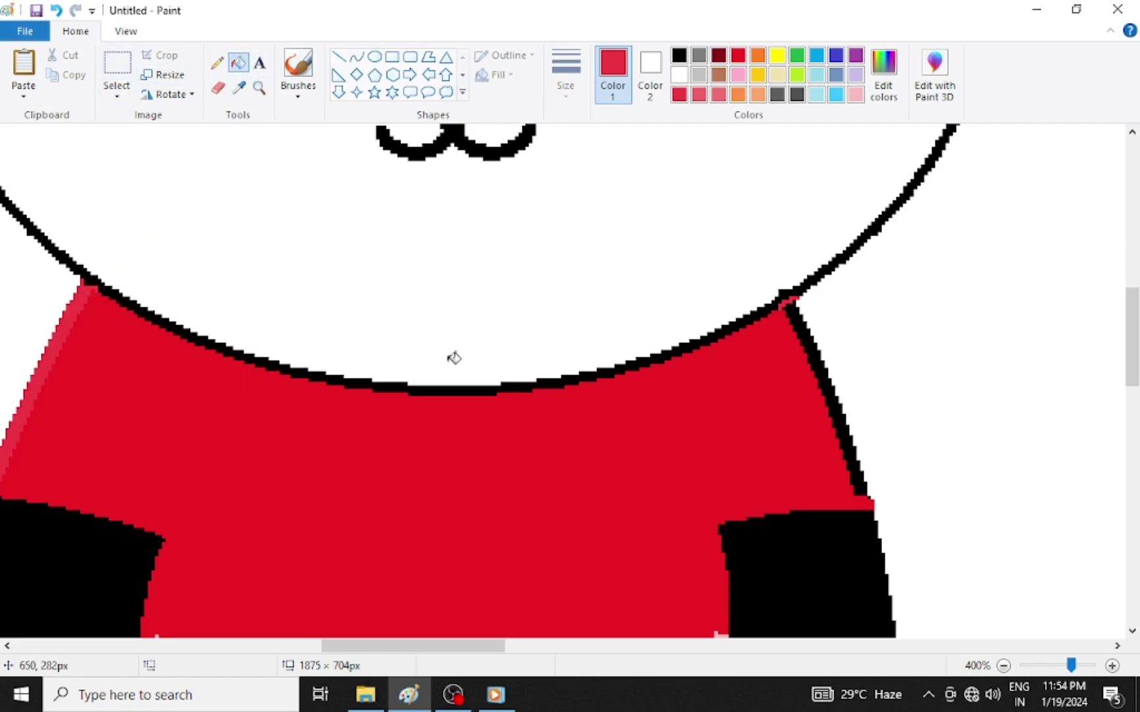
pyautogui.click(834, 379)
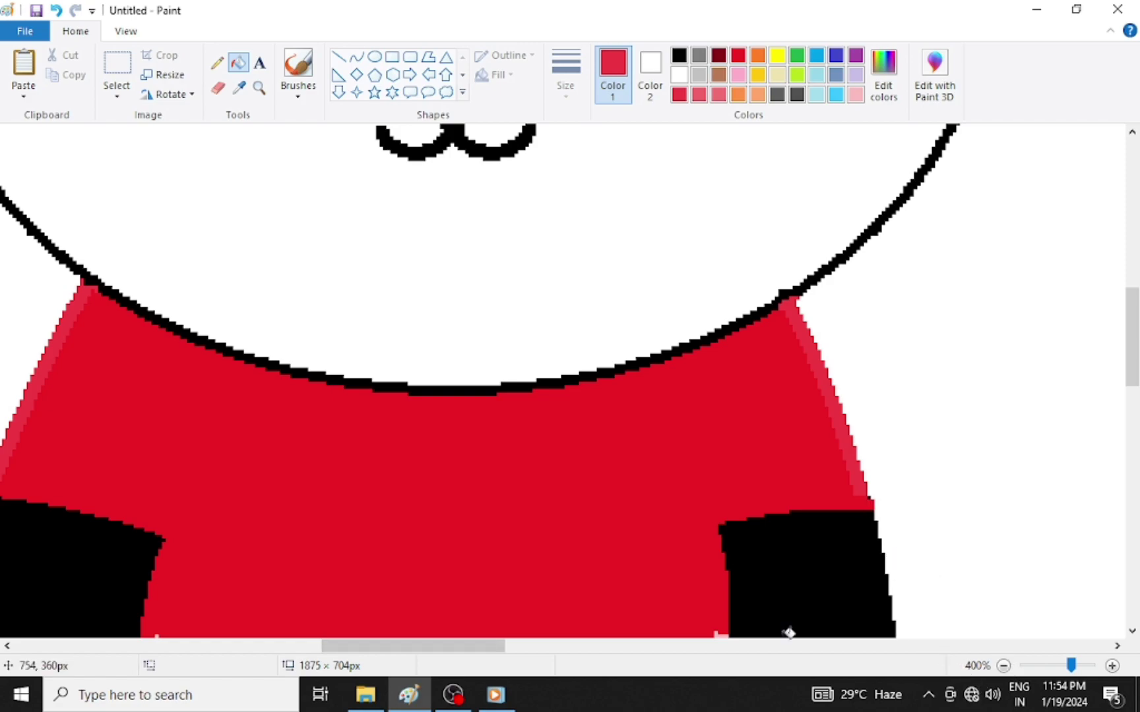
# - Return the view to 100% and fill both ears with black
pyautogui.click(128, 31)
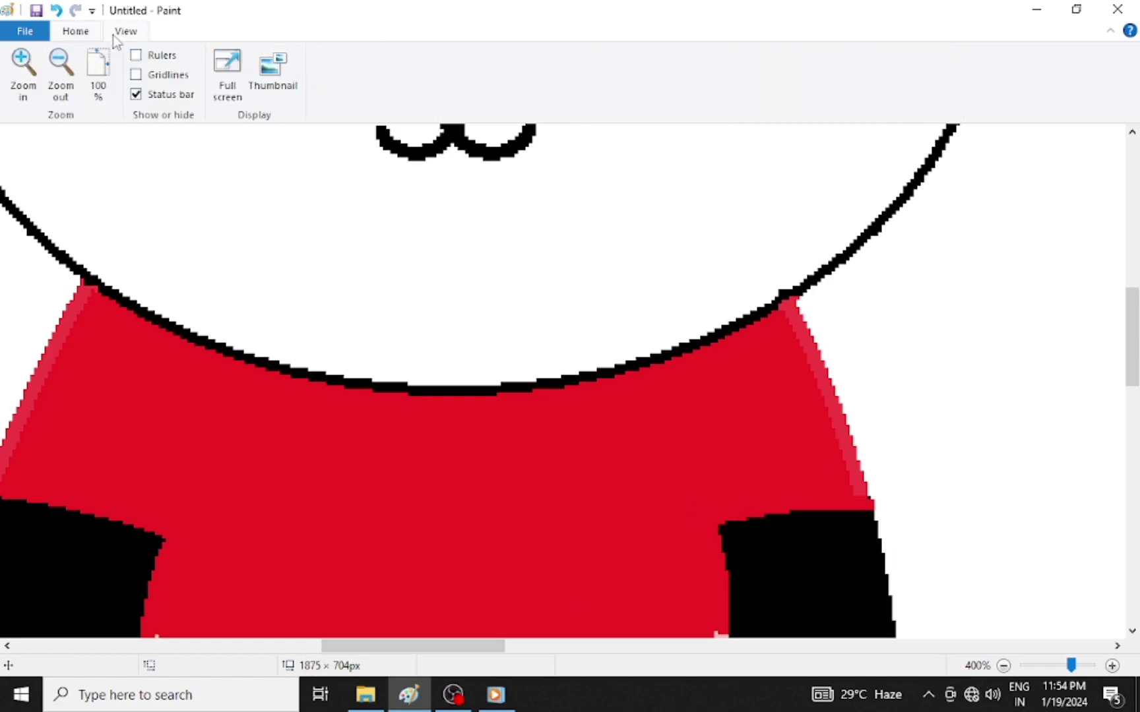
pyautogui.click(101, 82)
pyautogui.click(76, 31)
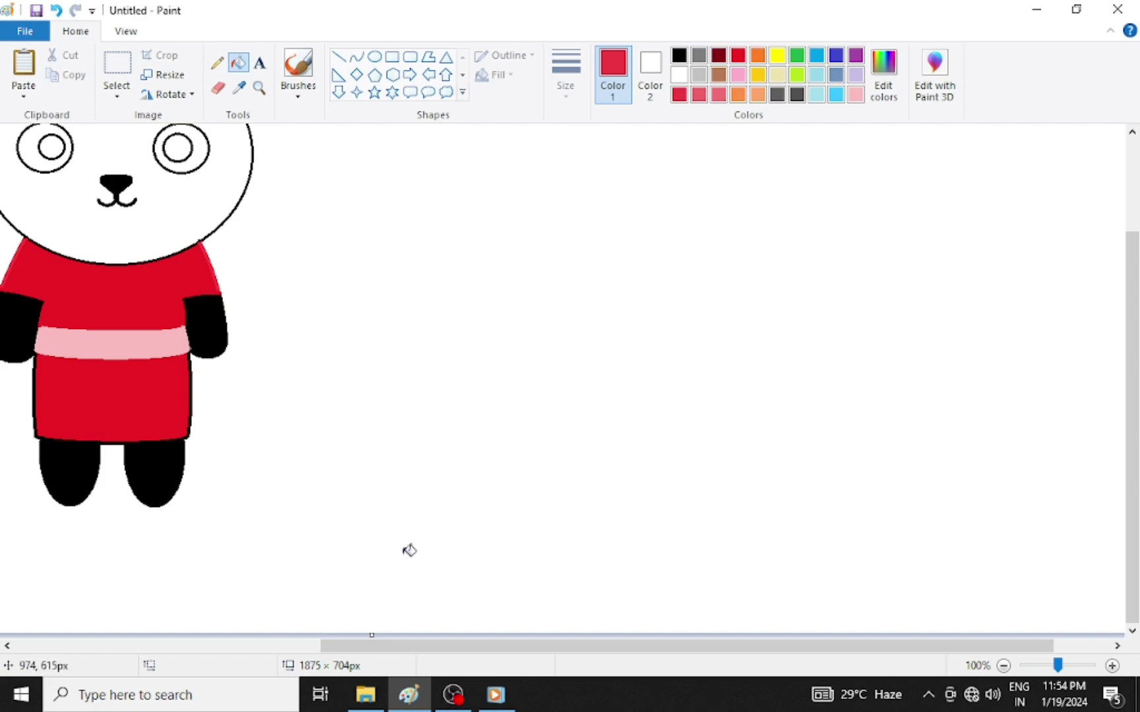
pyautogui.moveTo(407, 646); pyautogui.dragTo(168, 593)
pyautogui.moveTo(1129, 351); pyautogui.dragTo(1136, 277)
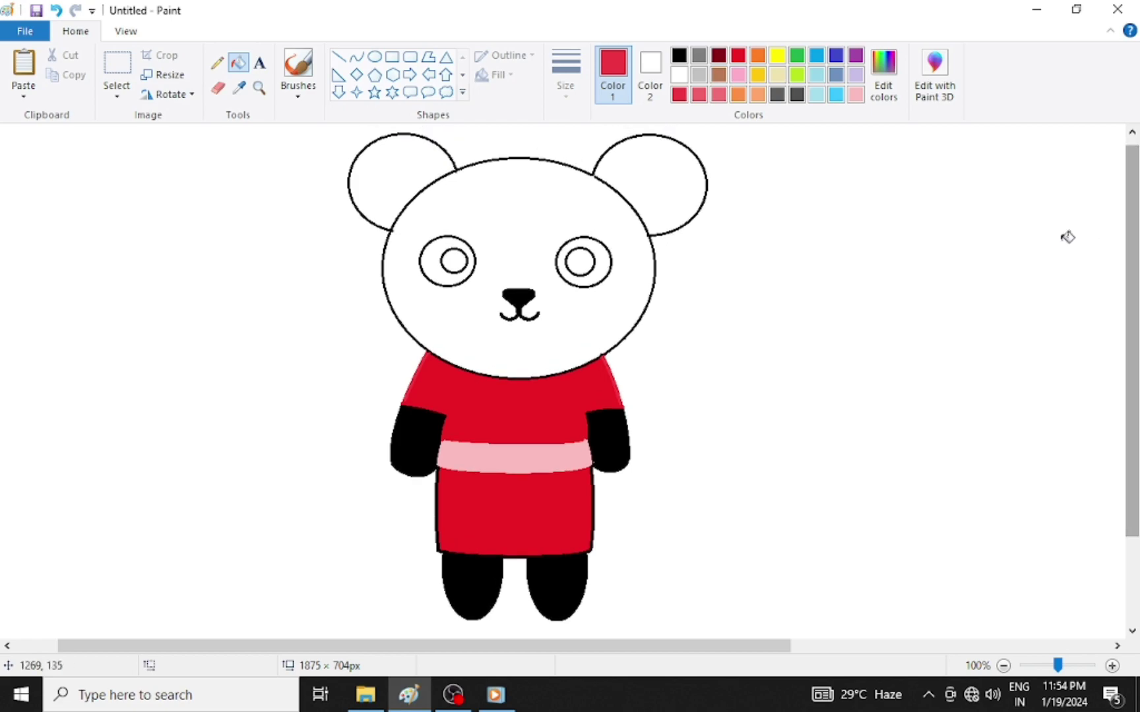
pyautogui.click(679, 54)
pyautogui.click(415, 148)
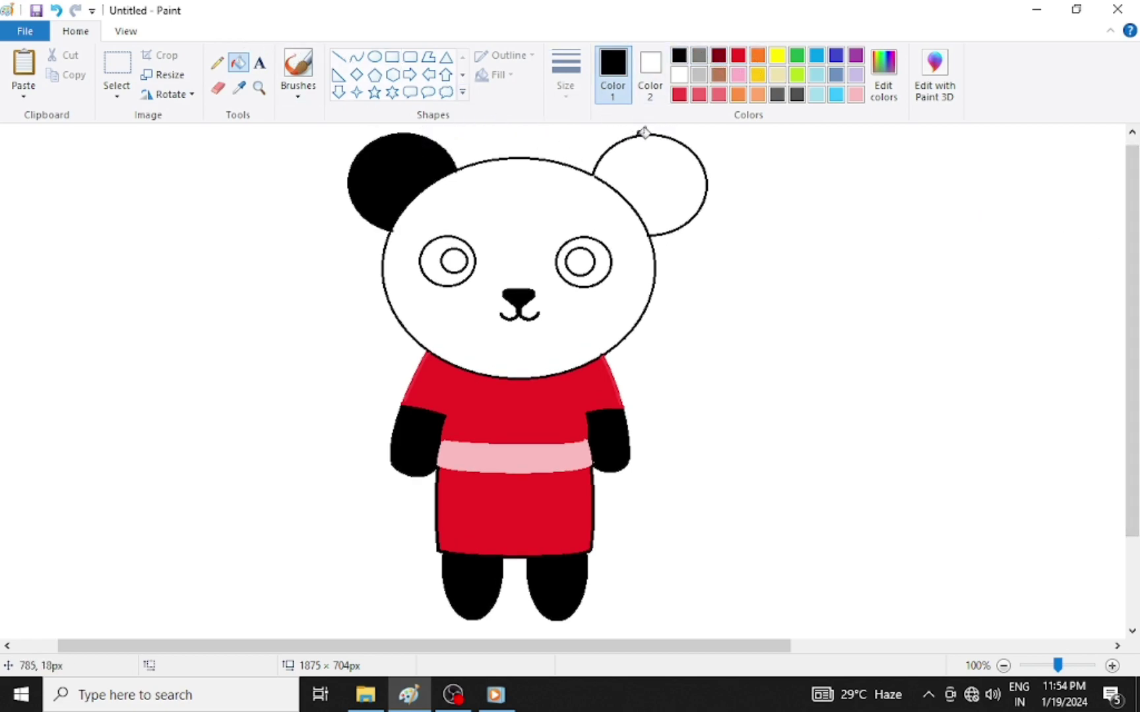
pyautogui.click(673, 157)
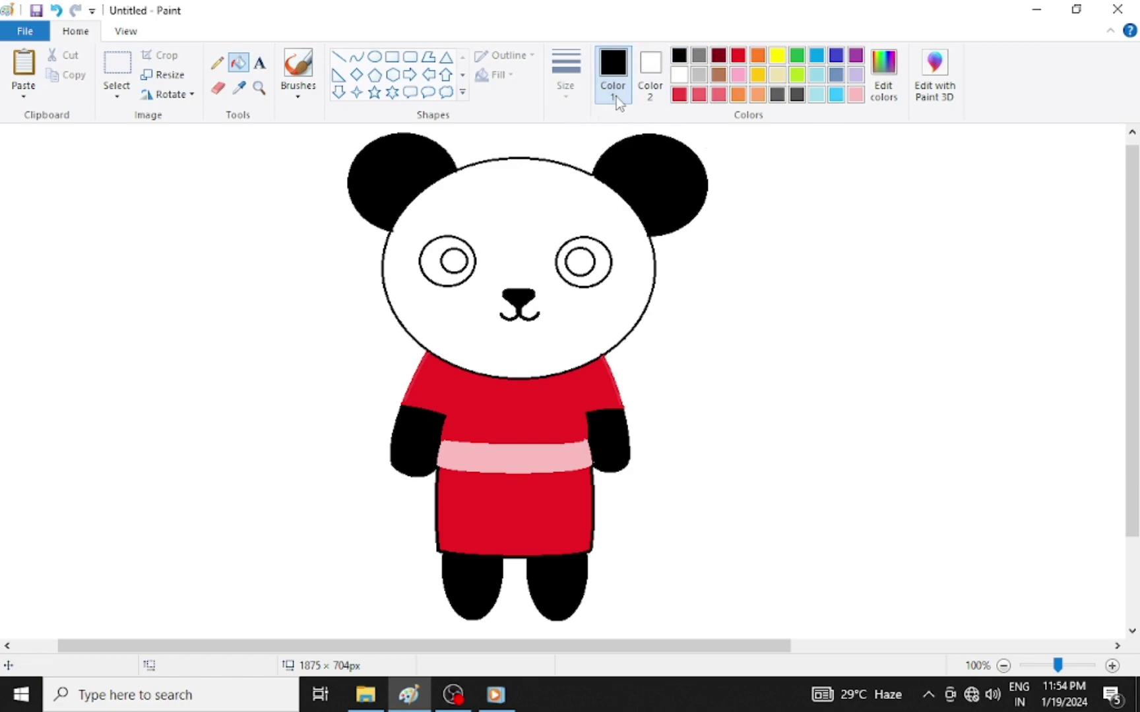
# - Try filling the panda's head with a custom pale pink of RGB 255, 230, 238, and undo the fill
pyautogui.click(738, 75)
pyautogui.click(883, 73)
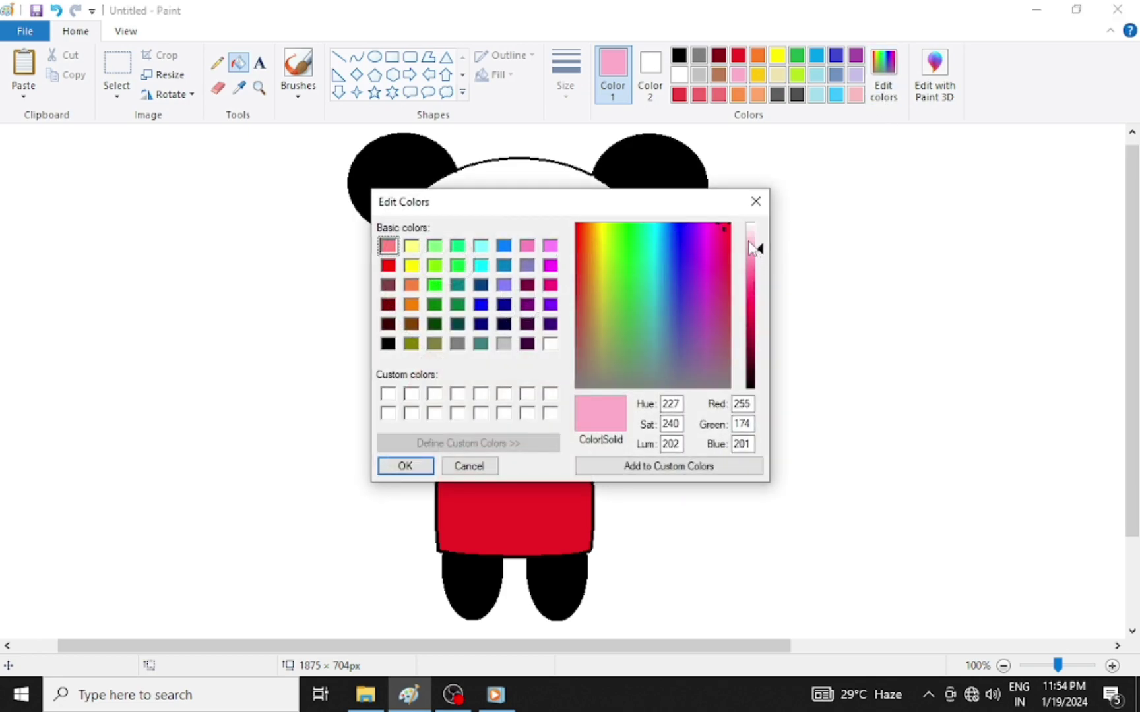
pyautogui.click(749, 231)
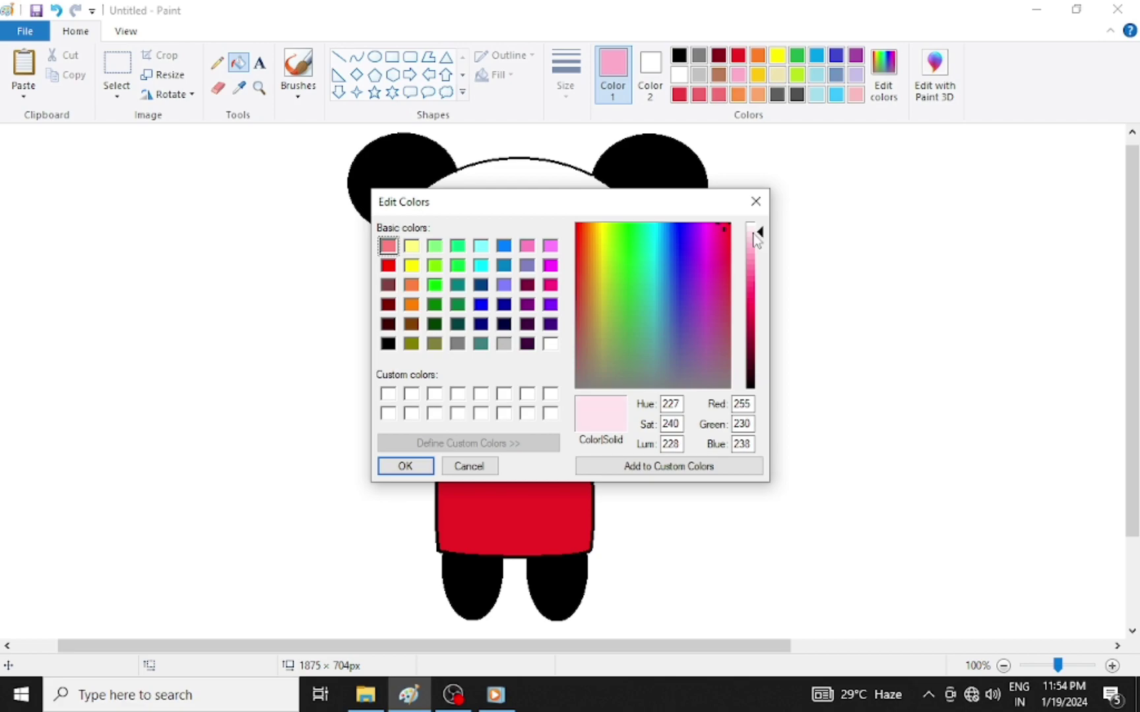
pyautogui.click(404, 466)
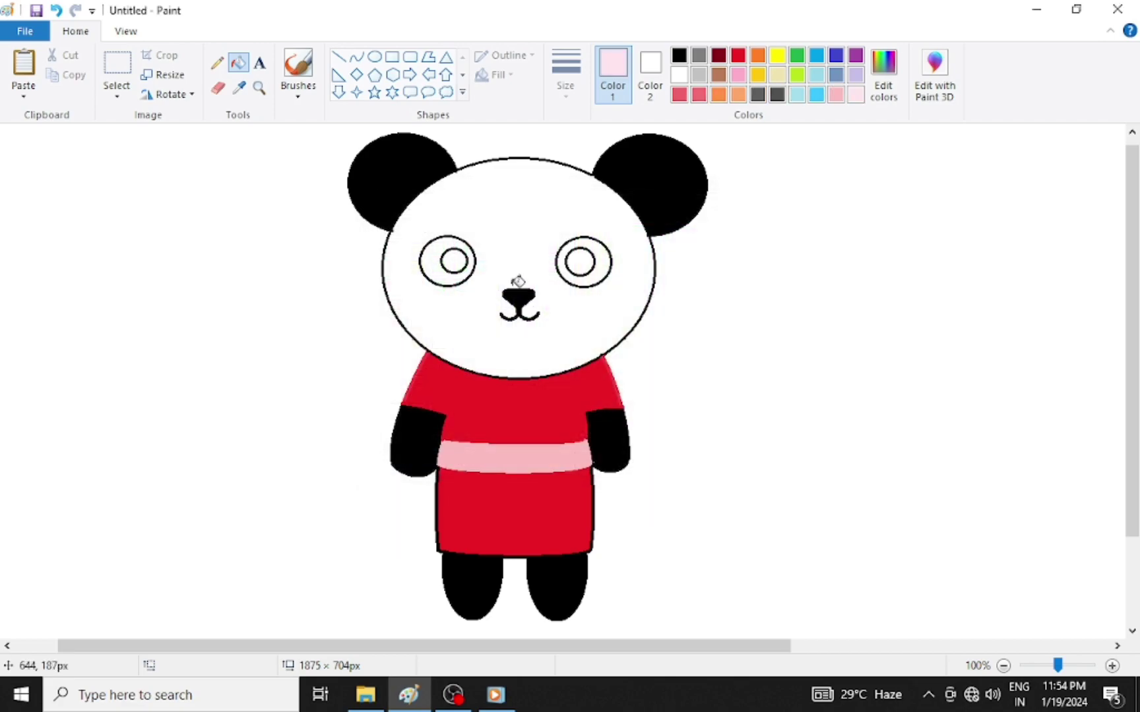
pyautogui.click(505, 238)
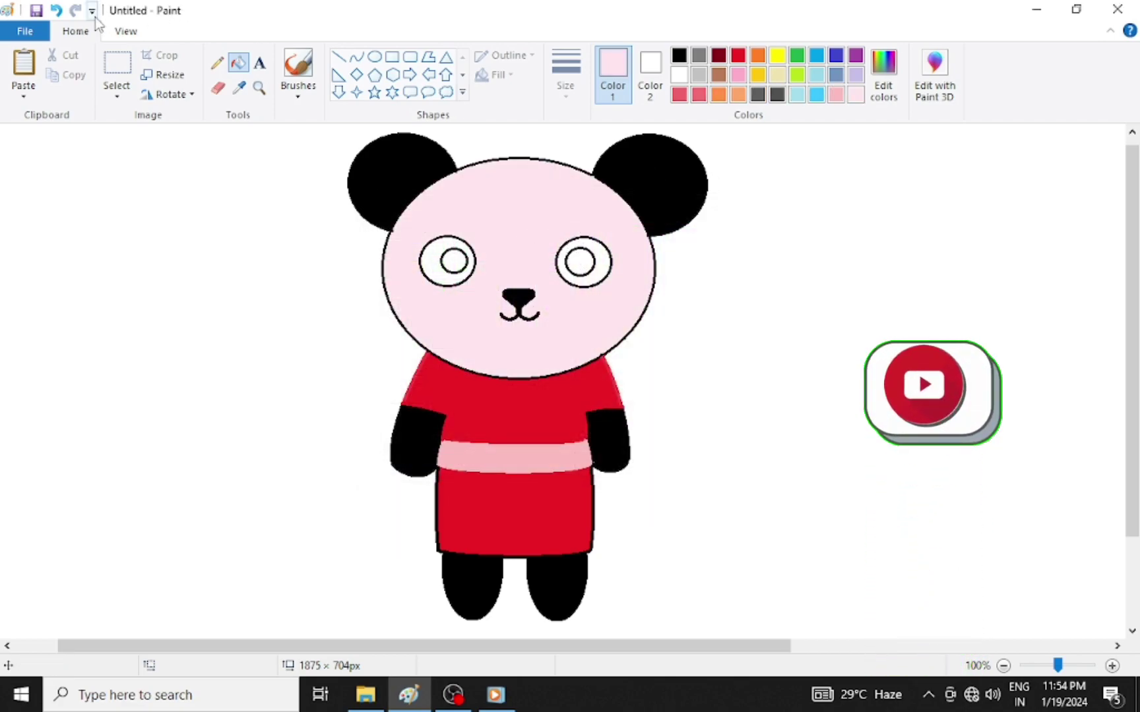
pyautogui.click(56, 10)
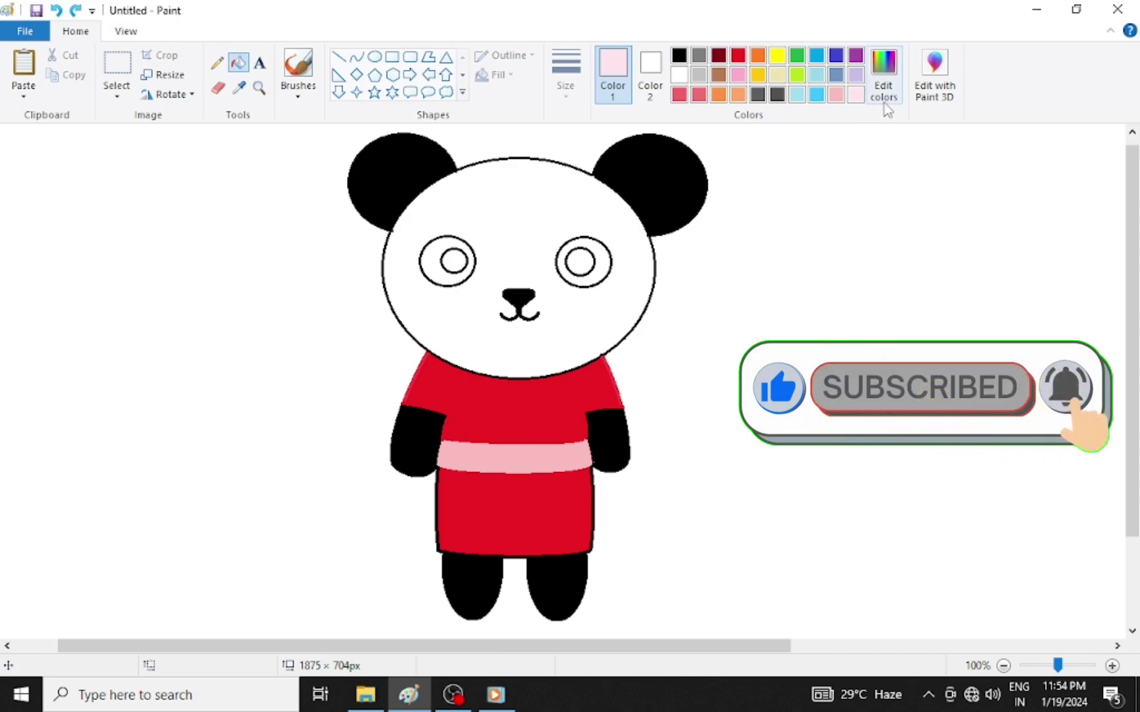
# - Lighten the custom pale pink to an almost white tint and fill the panda's head with it
pyautogui.click(883, 86)
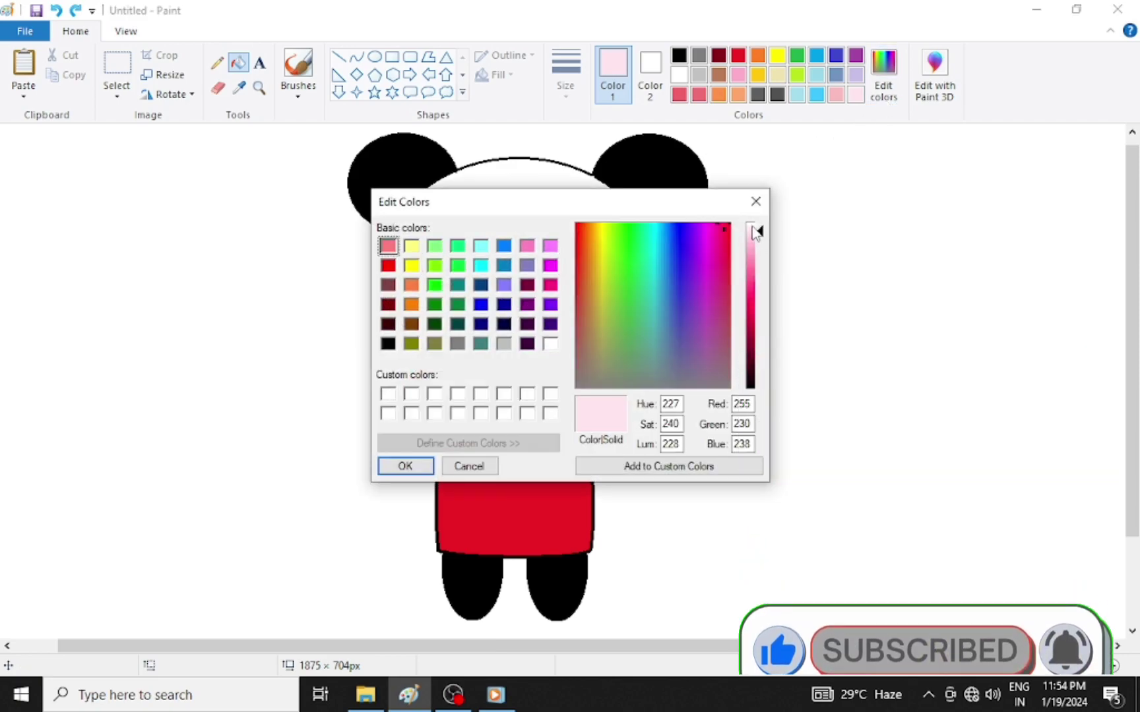
pyautogui.moveTo(755, 233); pyautogui.dragTo(755, 226)
pyautogui.click(405, 467)
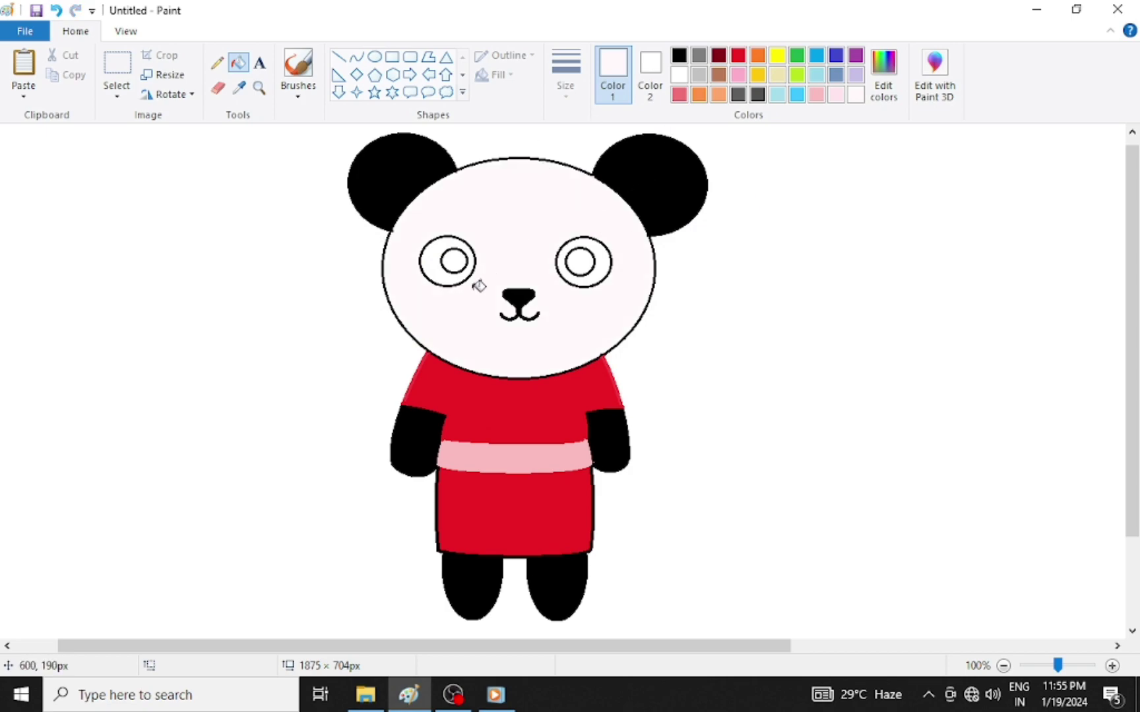
# - Fill the inner circles of both eyes with black as pupils
pyautogui.click(679, 55)
pyautogui.click(588, 256)
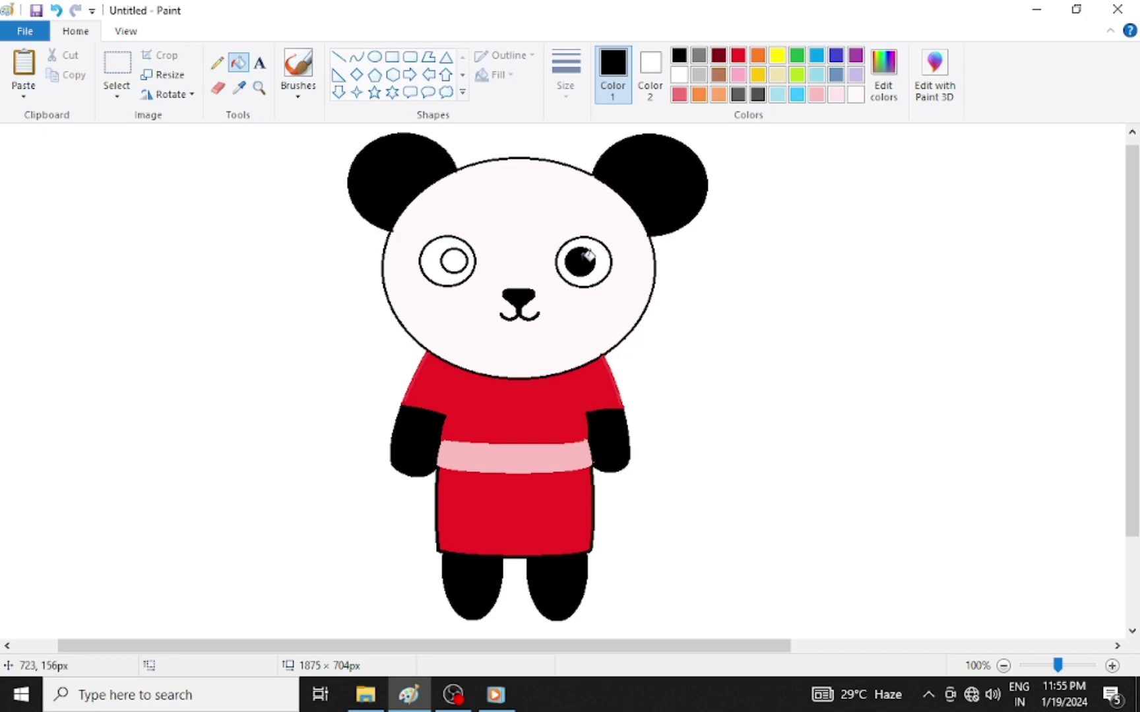
pyautogui.click(459, 259)
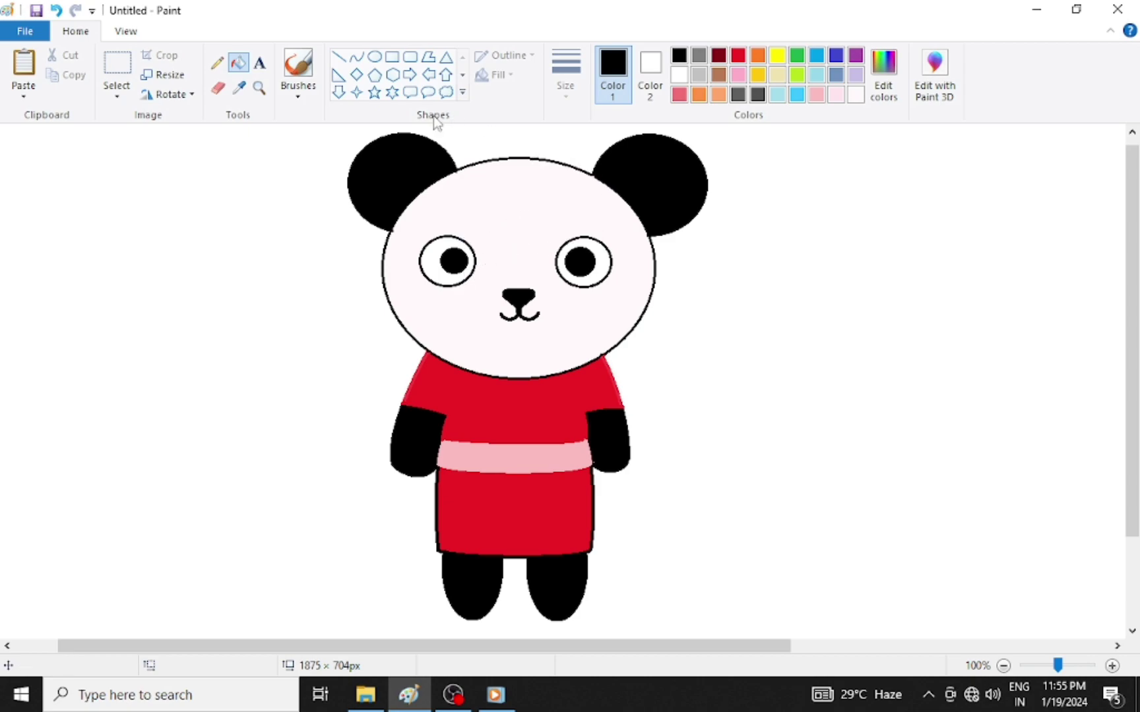
# - Draw a flat ellipse about 60 × 21 px below the left eye and give its outline a custom pale pink
pyautogui.click(374, 57)
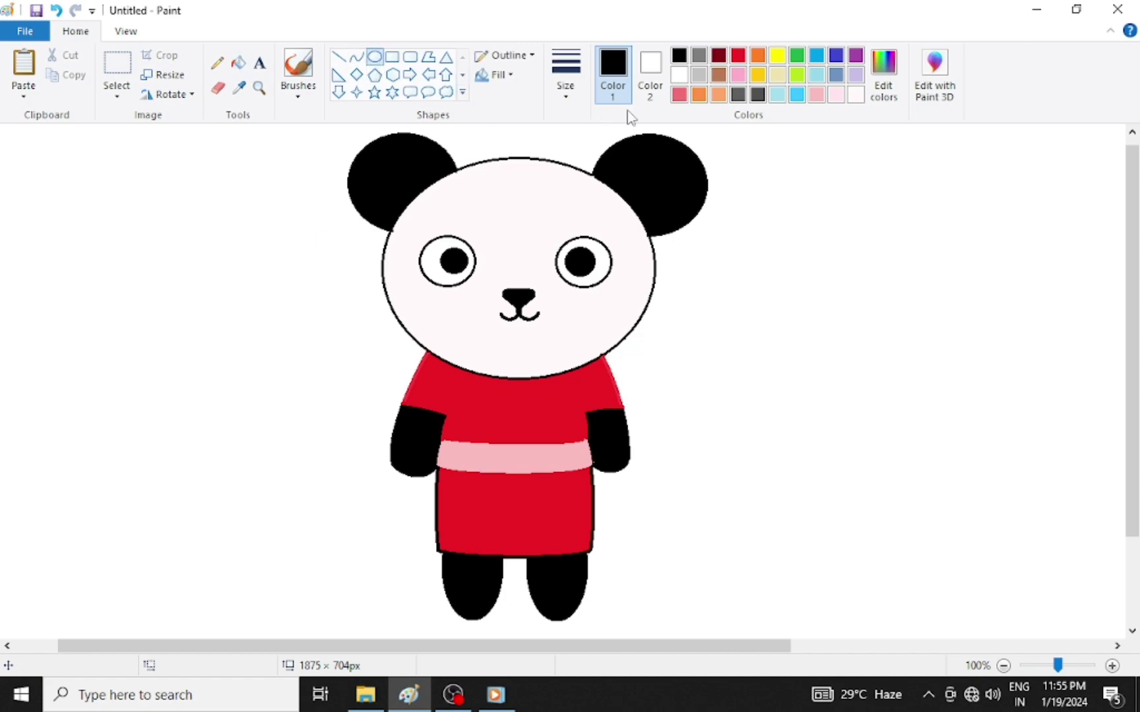
pyautogui.click(818, 95)
pyautogui.moveTo(428, 307); pyautogui.dragTo(477, 323)
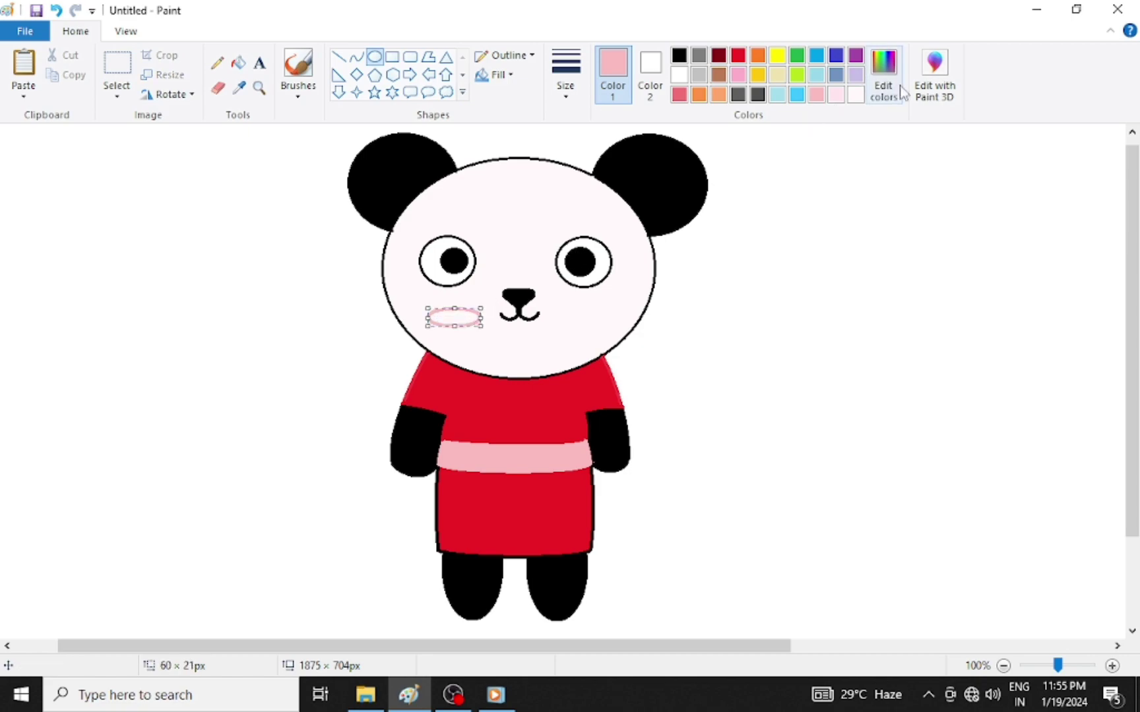
pyautogui.click(883, 72)
pyautogui.click(754, 202)
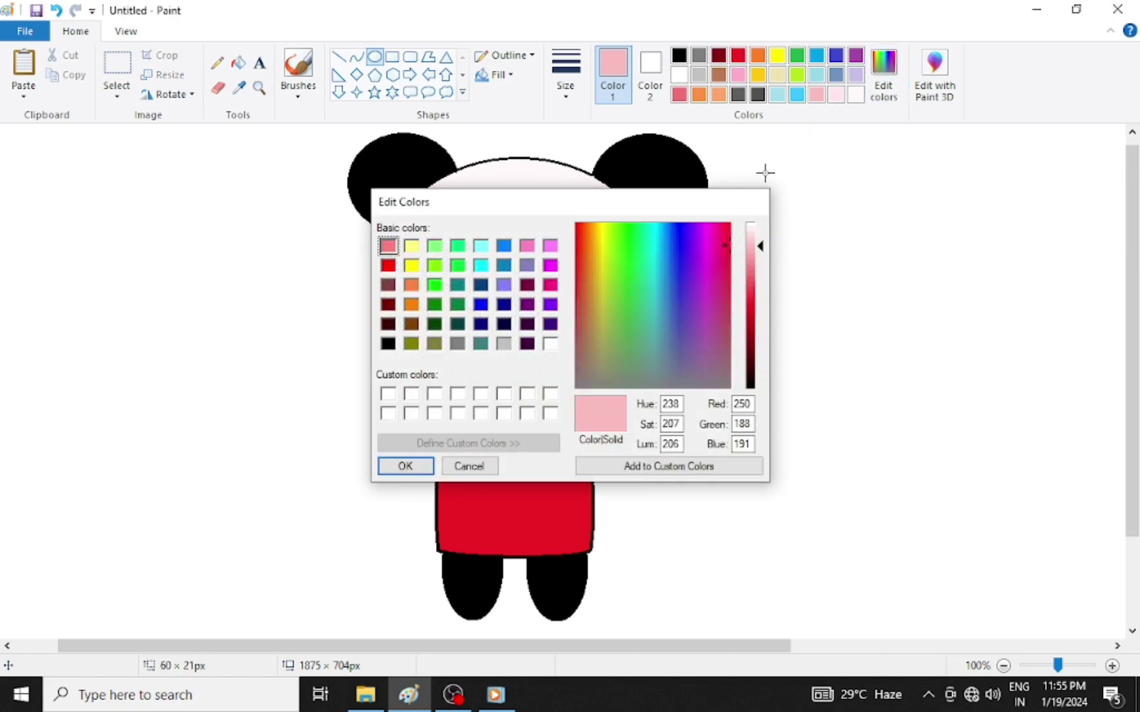
pyautogui.click(740, 77)
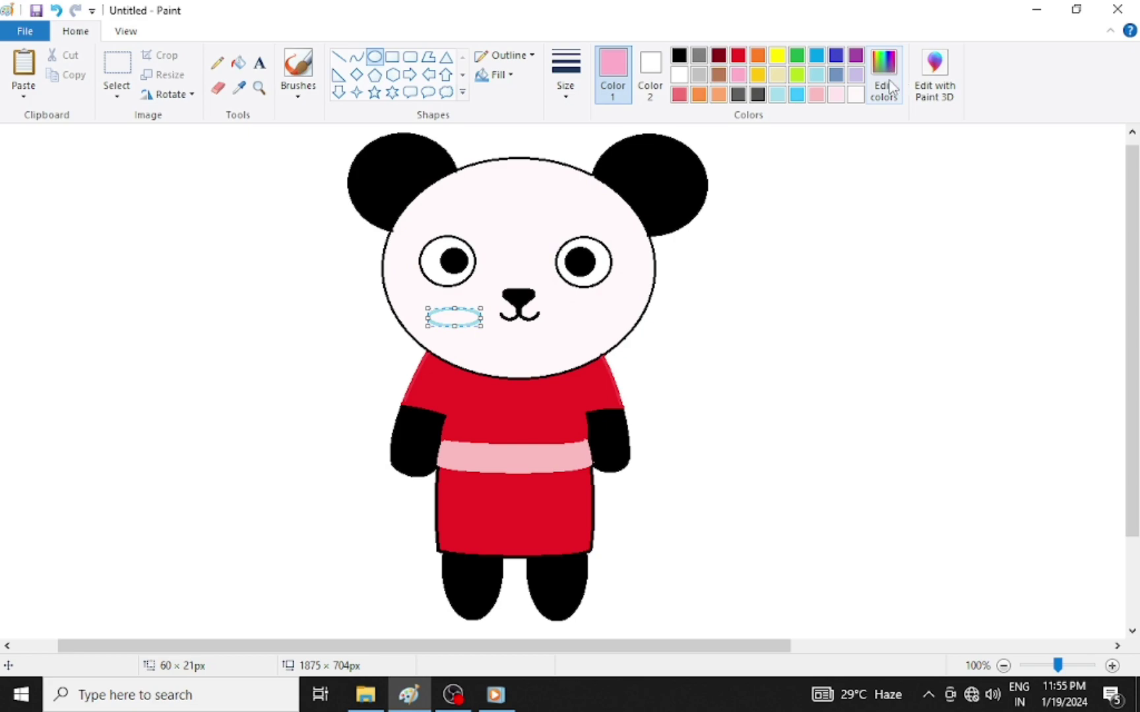
pyautogui.click(837, 95)
pyautogui.click(884, 72)
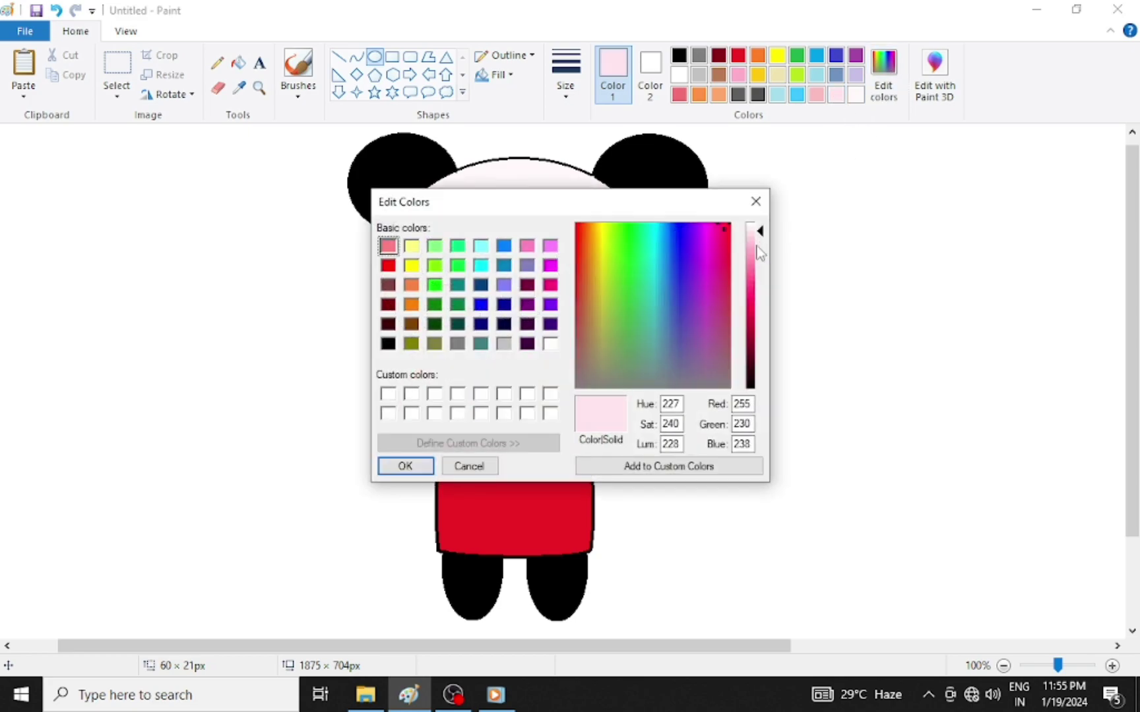
pyautogui.click(404, 466)
# - Enlarge the left cheek ellipse to about 67 × 24 px and nudge it slightly downward
pyautogui.moveTo(450, 302); pyautogui.dragTo(418, 301)
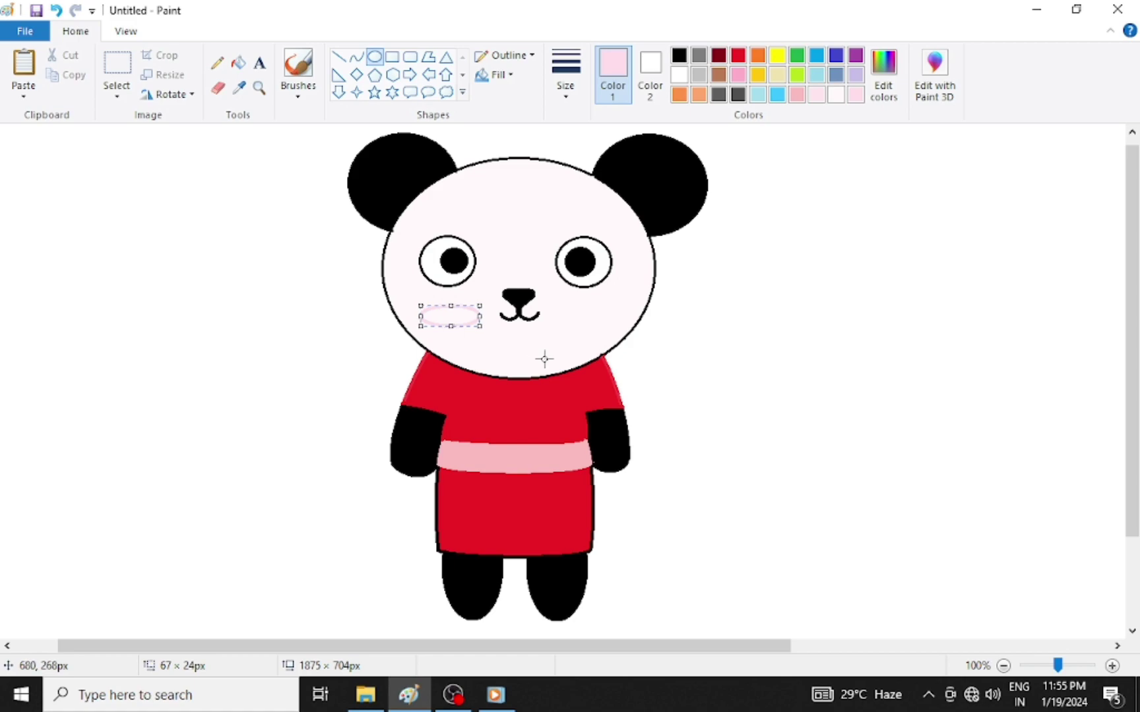
pyautogui.press('Down')
pyautogui.press('Down')
pyautogui.press('Down')
pyautogui.press('Down')
pyautogui.press('Down')
pyautogui.press('Down')
pyautogui.press('Down')
pyautogui.press('Down')
pyautogui.press('Down')
pyautogui.press('Down')
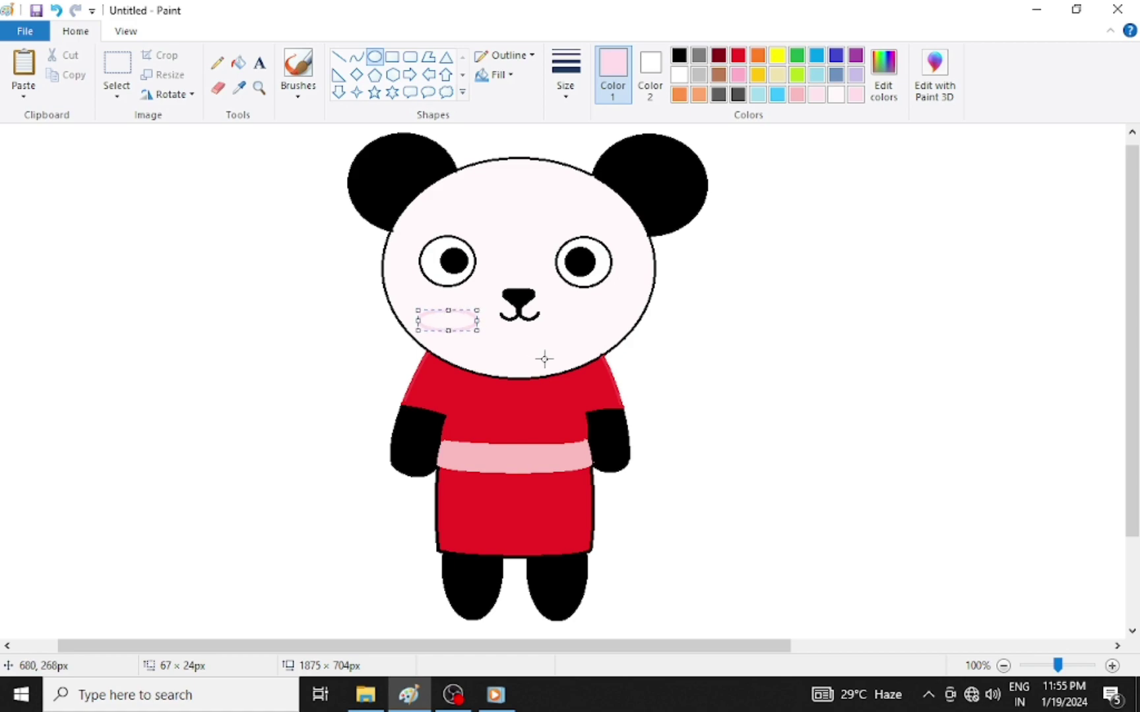
# - Draw a matching pale pink ellipse about 68 × 26 px on the right cheek and nudge it up level with the left one
pyautogui.moveTo(563, 317); pyautogui.dragTo(621, 340)
pyautogui.press('Up')
pyautogui.press('Up')
pyautogui.press('Up')
pyautogui.press('Up')
pyautogui.press('Up')
pyautogui.press('Up')
pyautogui.press('Up')
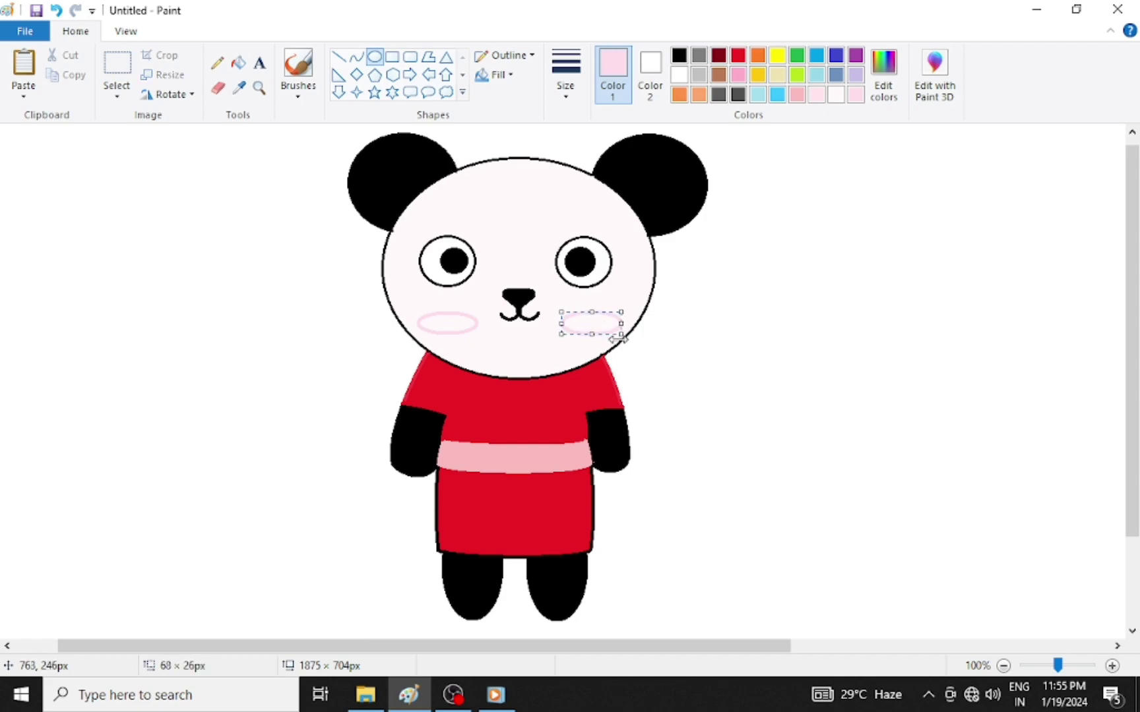
pyautogui.click(682, 331)
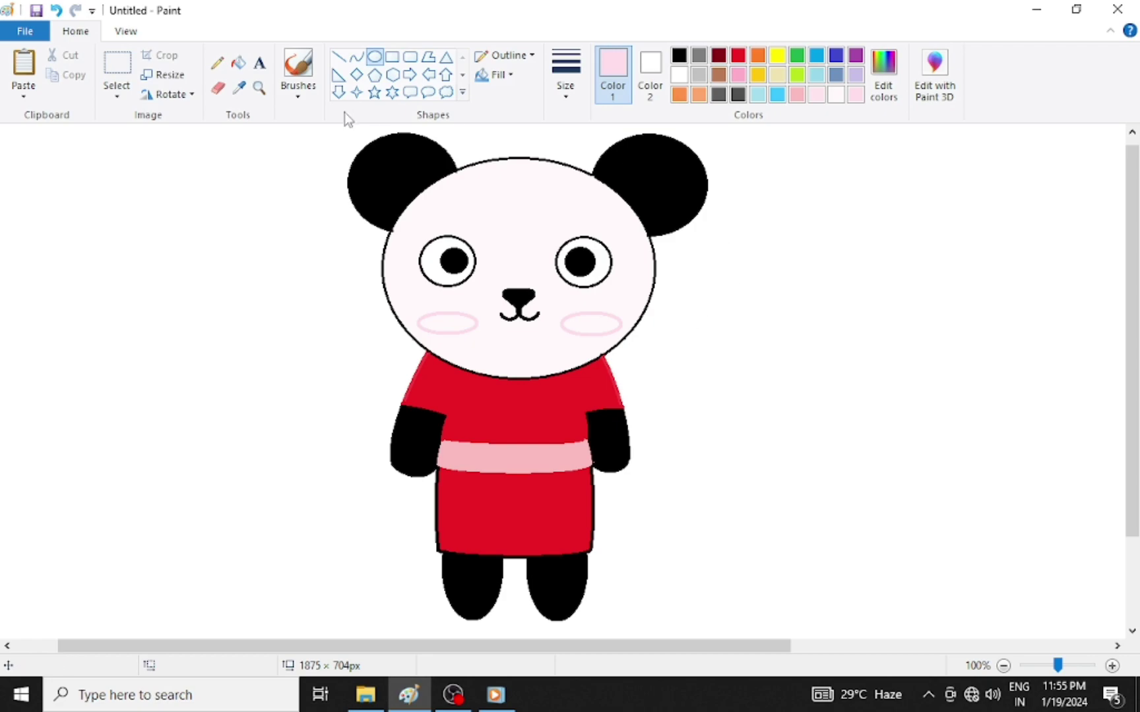
# - Fill both cheek ellipses with the same pale pink as their outlines
pyautogui.click(239, 63)
pyautogui.click(449, 322)
pyautogui.click(589, 322)
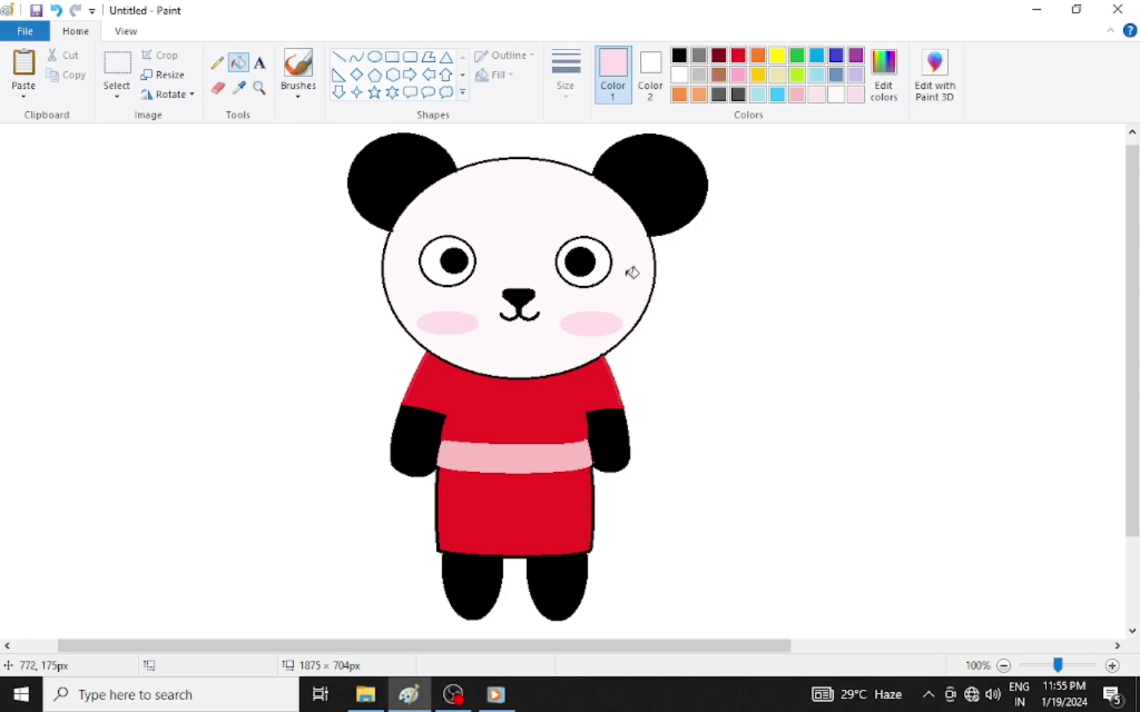
# - Try out several brush types with a short pale pink test stroke on the blank canvas beside the head
pyautogui.click(300, 91)
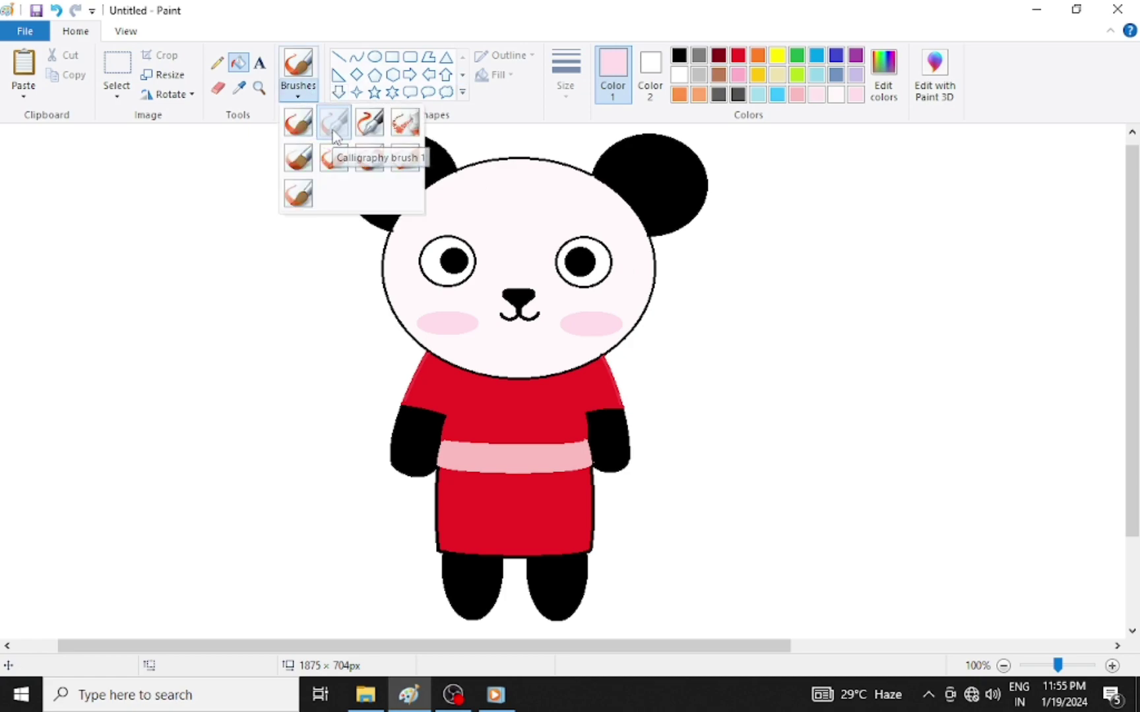
pyautogui.click(336, 135)
pyautogui.click(298, 96)
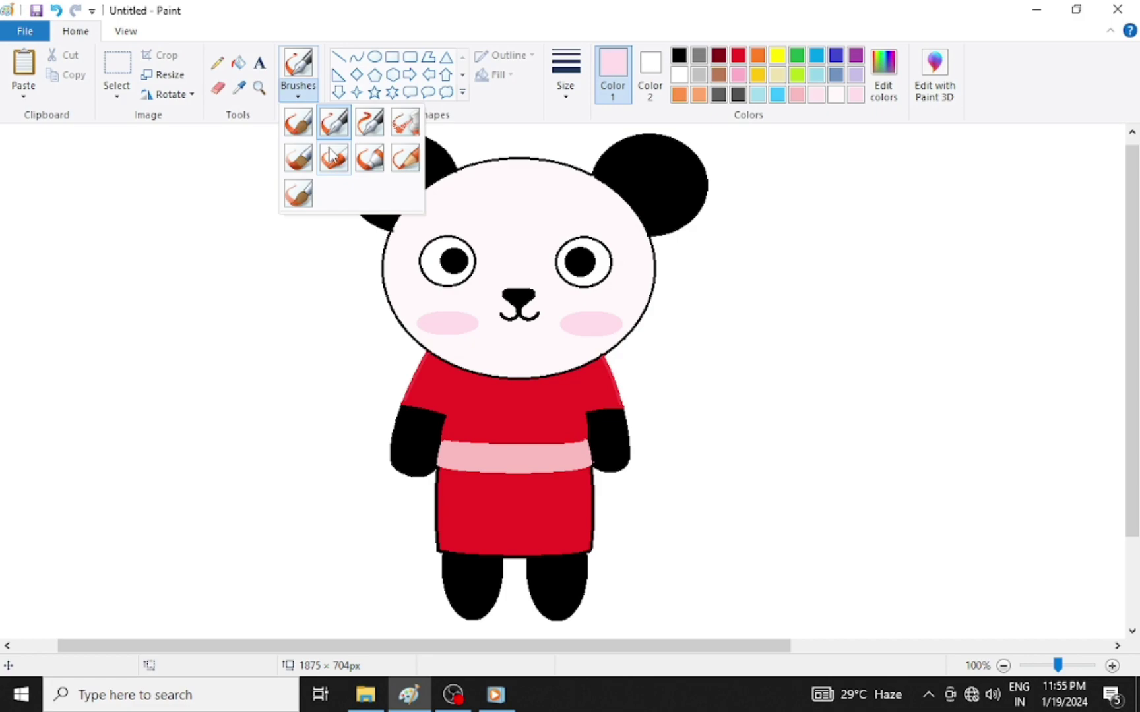
pyautogui.click(369, 159)
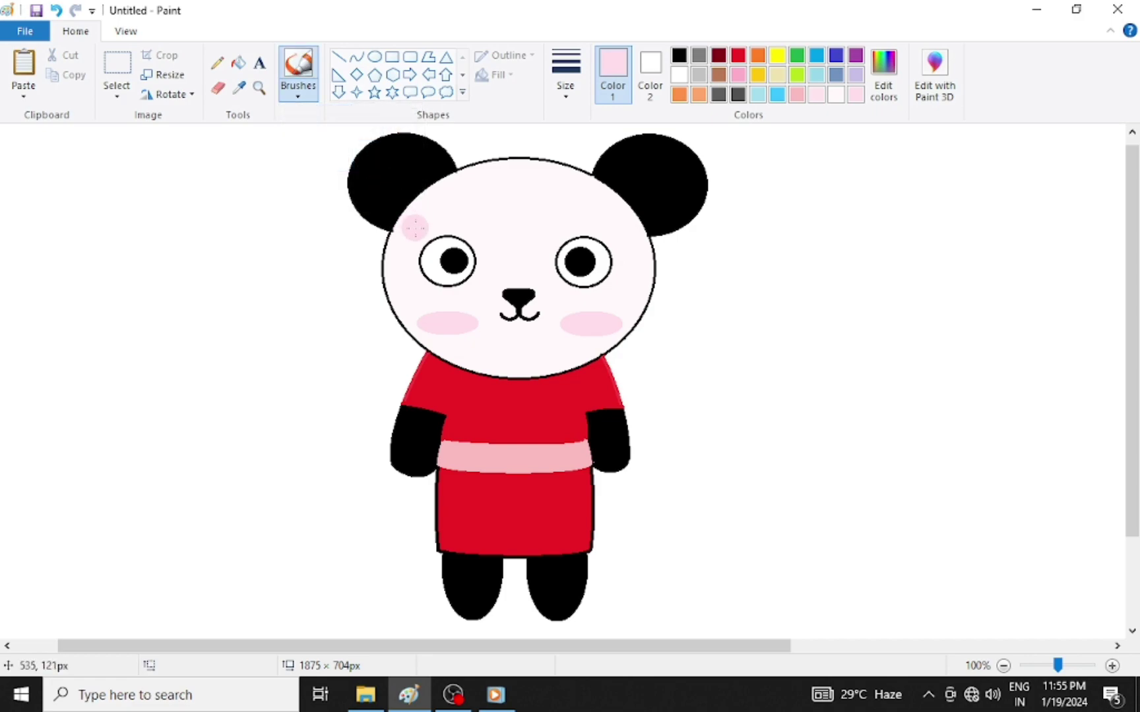
pyautogui.click(299, 94)
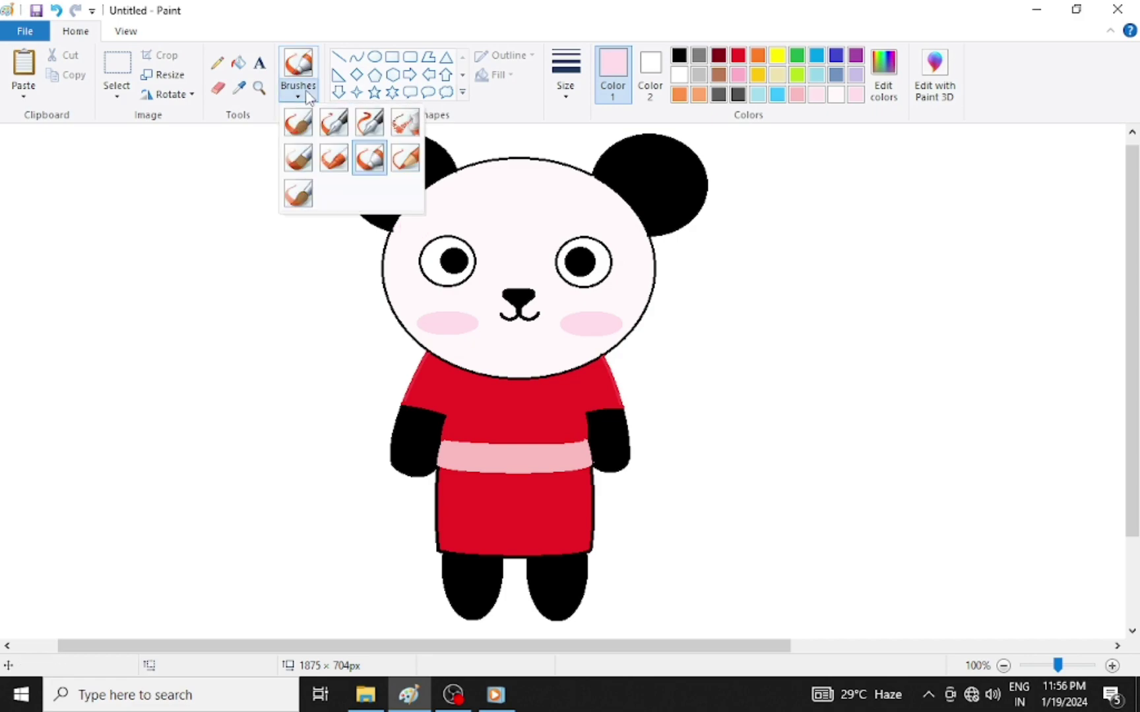
pyautogui.click(301, 132)
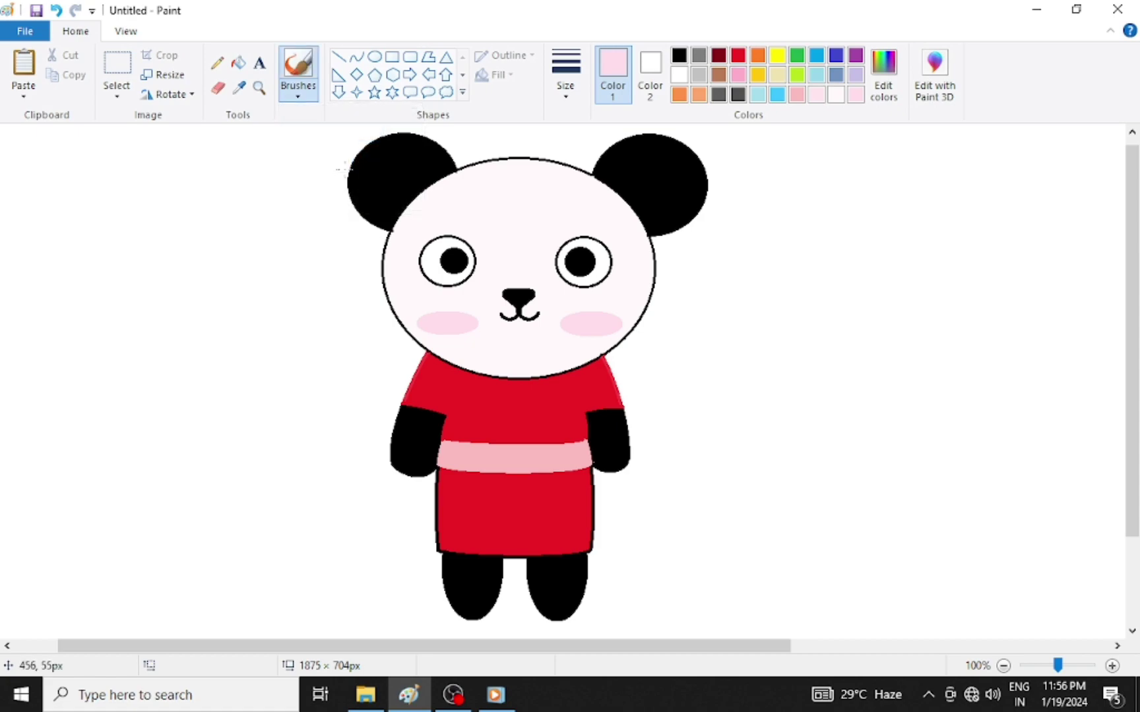
pyautogui.moveTo(317, 215); pyautogui.dragTo(243, 270)
pyautogui.click(298, 93)
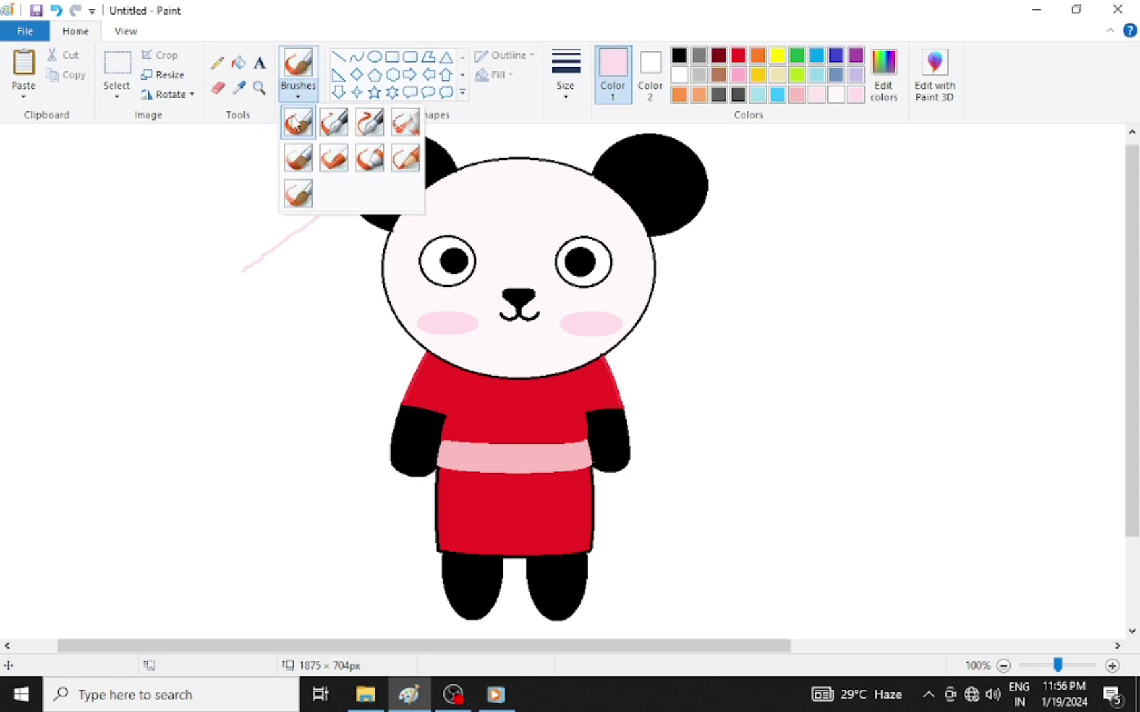
pyautogui.click(333, 160)
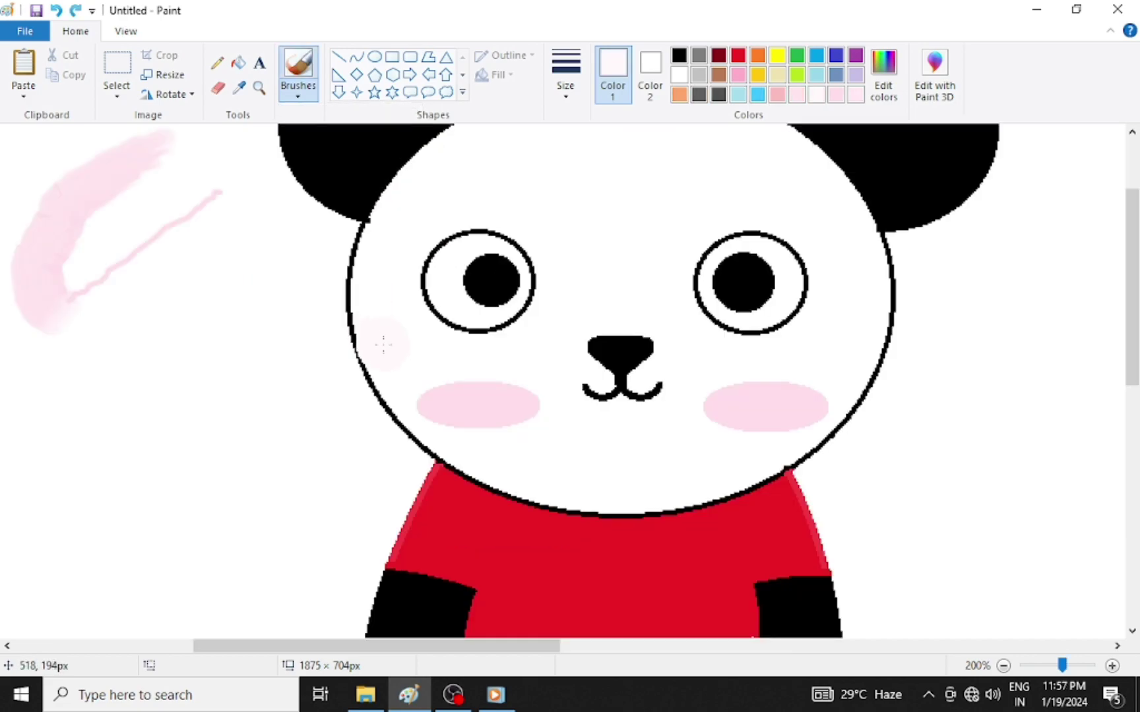
# - Shade the lower inner edge of the face with soft, almost white pink brush strokes, redoing the first stroke
pyautogui.moveTo(389, 367)
pyautogui.mouseDown()
pyautogui.moveTo(398, 394)
pyautogui.moveTo(456, 447)
pyautogui.mouseUp()
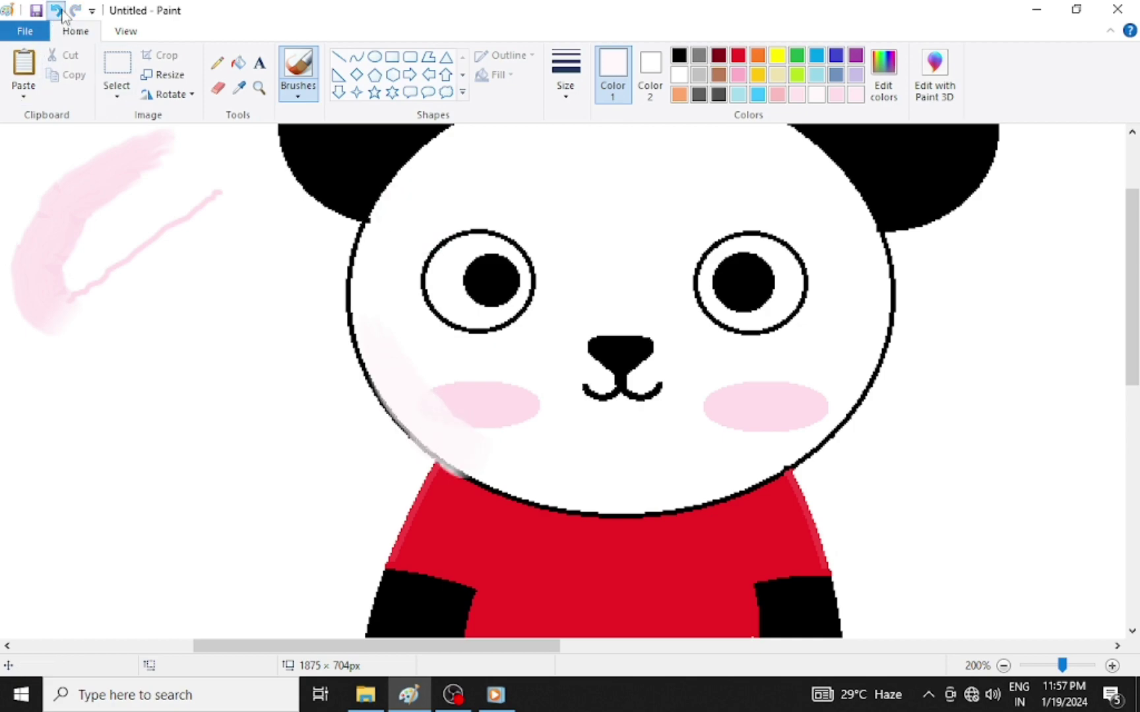
pyautogui.click(56, 10)
pyautogui.moveTo(397, 363); pyautogui.dragTo(454, 438)
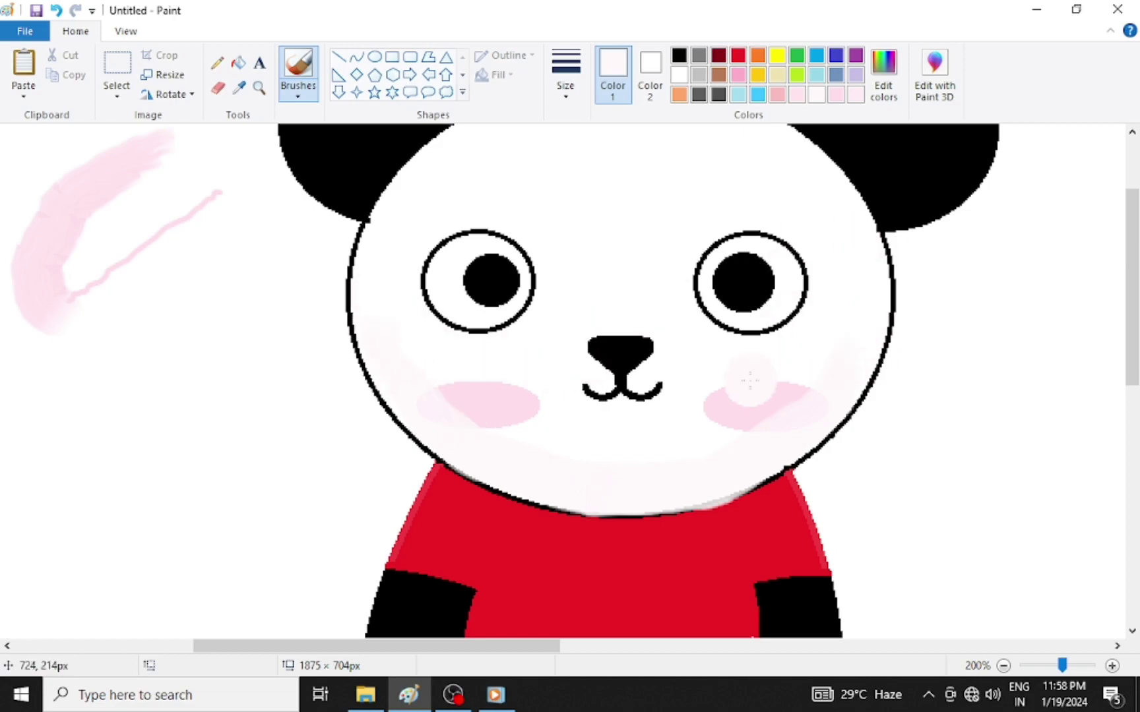
# - Erase the pink test strokes beside the head with an enlarged Eraser
pyautogui.scroll(3, 505, 211)
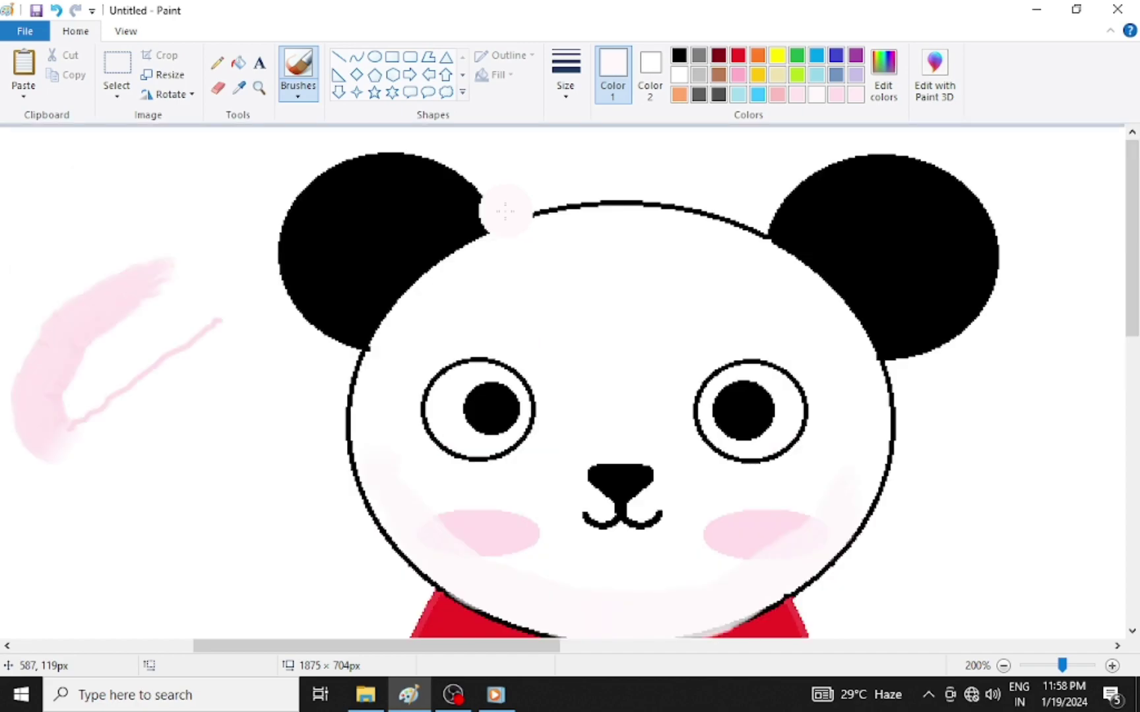
pyautogui.click(219, 88)
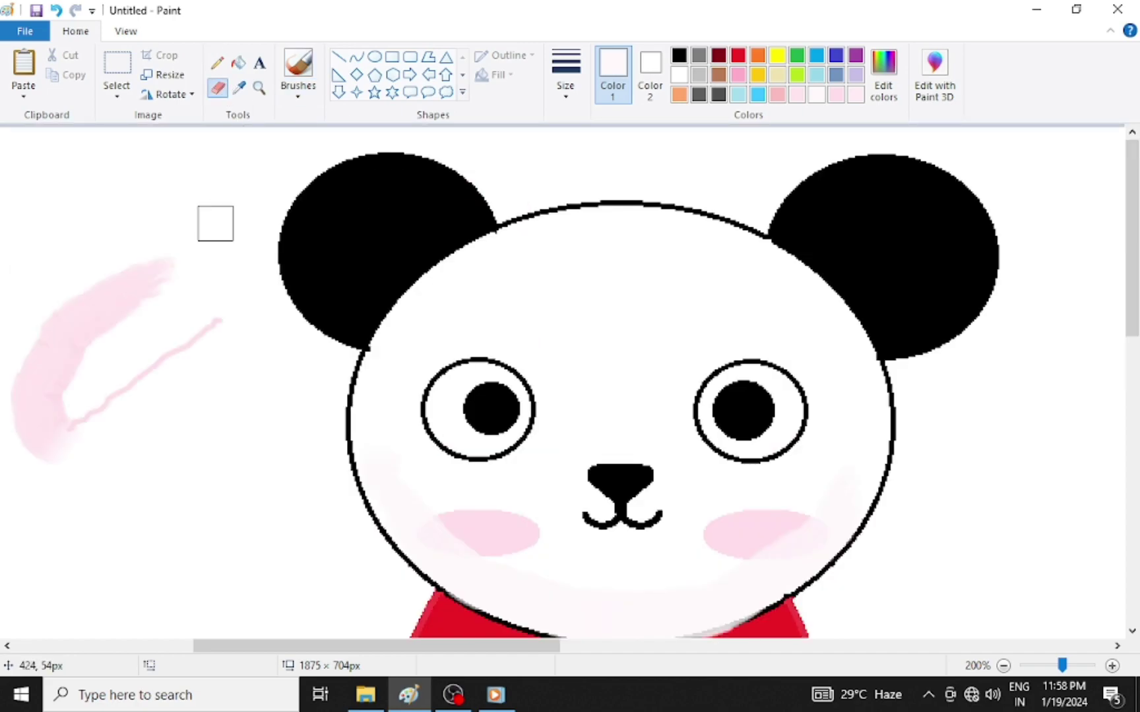
pyautogui.hotkey('ctrl', '+')
pyautogui.hotkey('ctrl', '+')
pyautogui.hotkey('ctrl', '+')
pyautogui.hotkey('ctrl', '+')
pyautogui.hotkey('ctrl', '+')
pyautogui.hotkey('ctrl', '+')
pyautogui.hotkey('ctrl', '+')
pyautogui.hotkey('ctrl', '+')
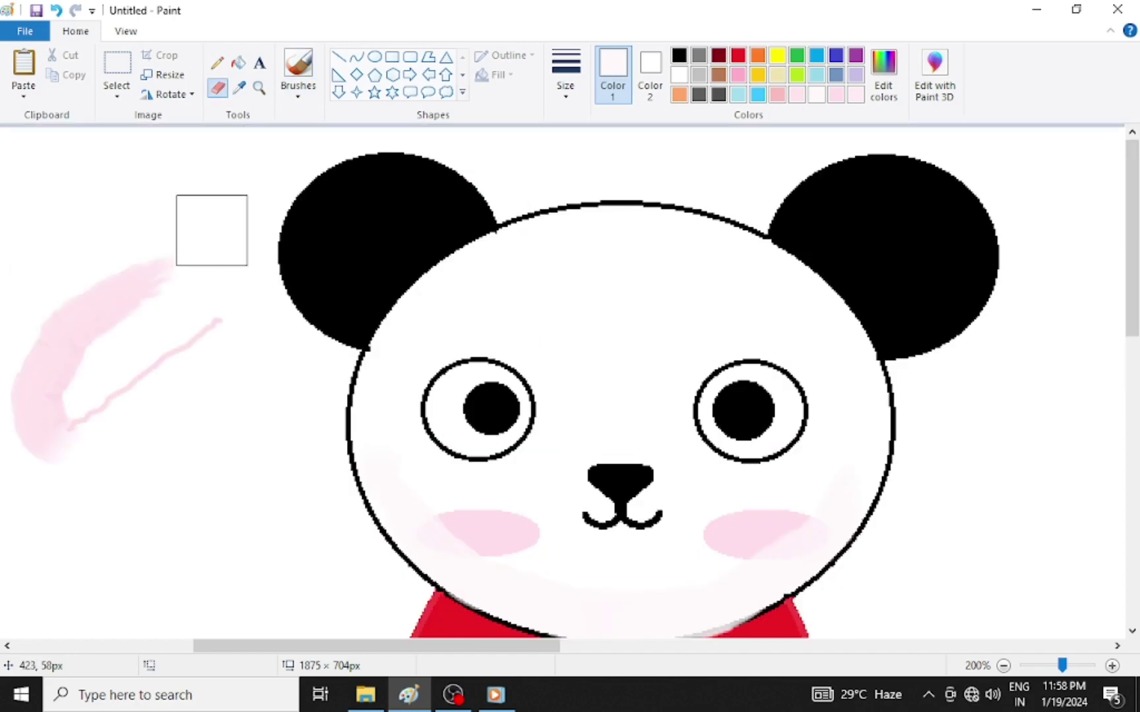
pyautogui.moveTo(212, 230)
pyautogui.mouseDown()
pyautogui.moveTo(184, 232)
pyautogui.moveTo(110, 284)
pyautogui.moveTo(2, 415)
pyautogui.moveTo(77, 409)
pyautogui.moveTo(181, 353)
pyautogui.mouseUp()
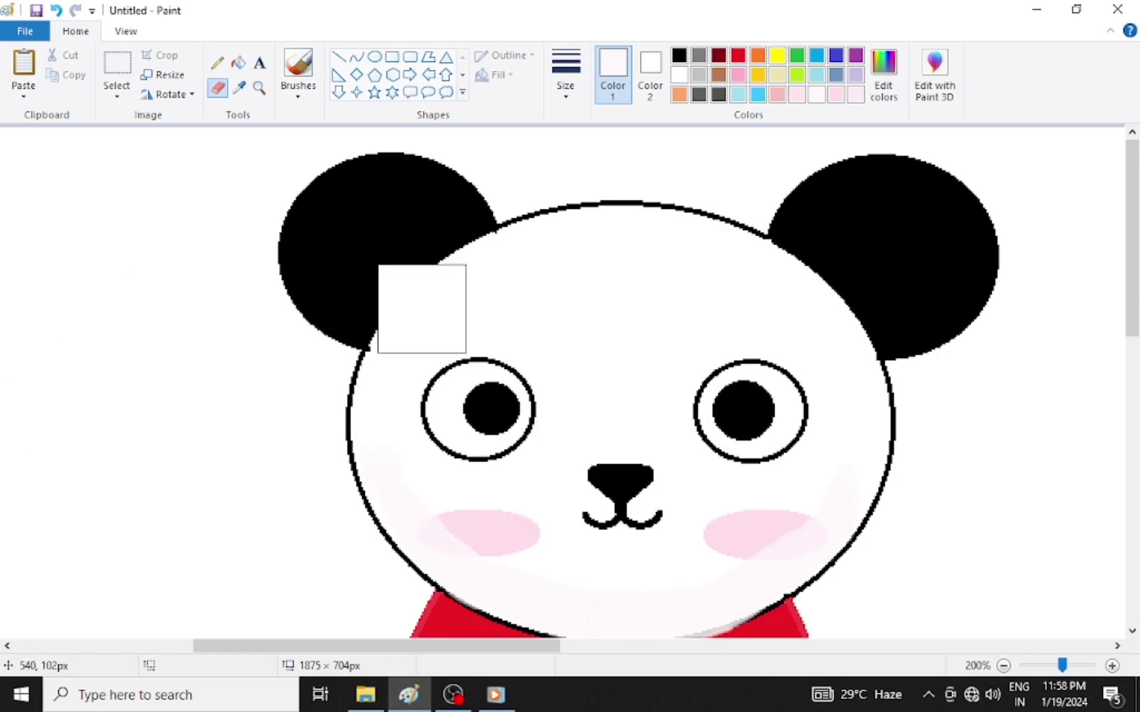
# - Draw a black ellipse, thicken its outline and fit it around the left eye at about 73 × 57 px
pyautogui.click(374, 56)
pyautogui.click(678, 58)
pyautogui.moveTo(539, 443); pyautogui.dragTo(655, 331)
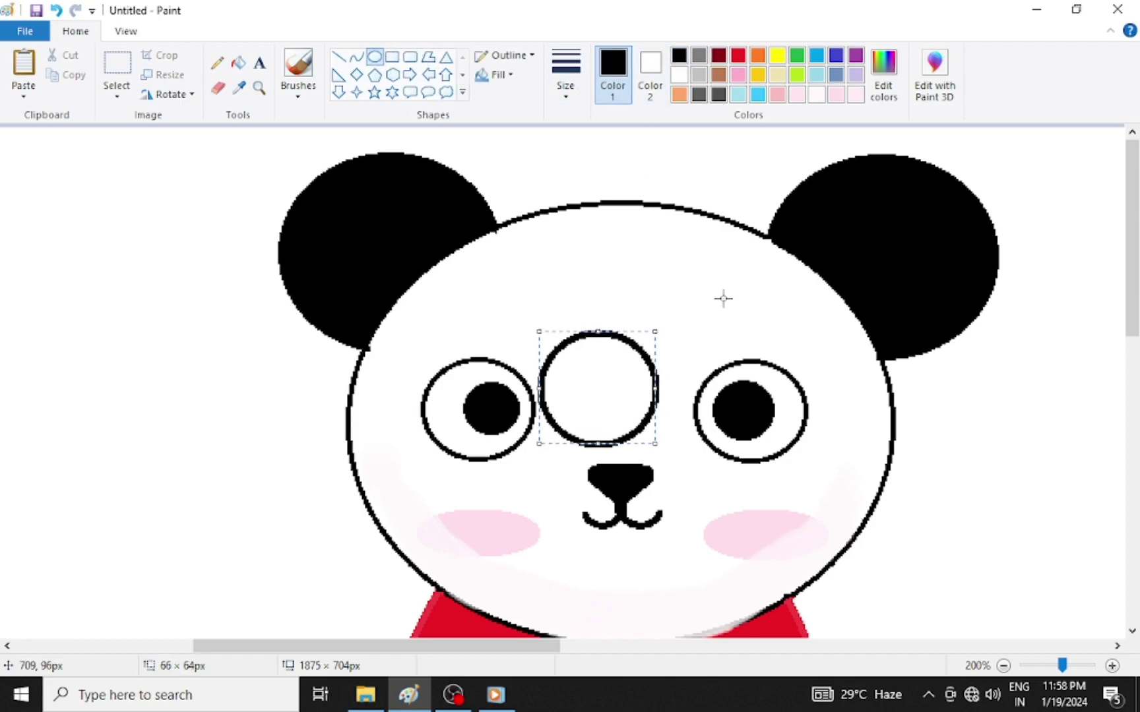
pyautogui.hotkey('ctrl', '+')
pyautogui.hotkey('ctrl', '+')
pyautogui.hotkey('ctrl', '+')
pyautogui.hotkey('ctrl', '+')
pyautogui.hotkey('ctrl', '+')
pyautogui.hotkey('ctrl', '+')
pyautogui.hotkey('ctrl', '+')
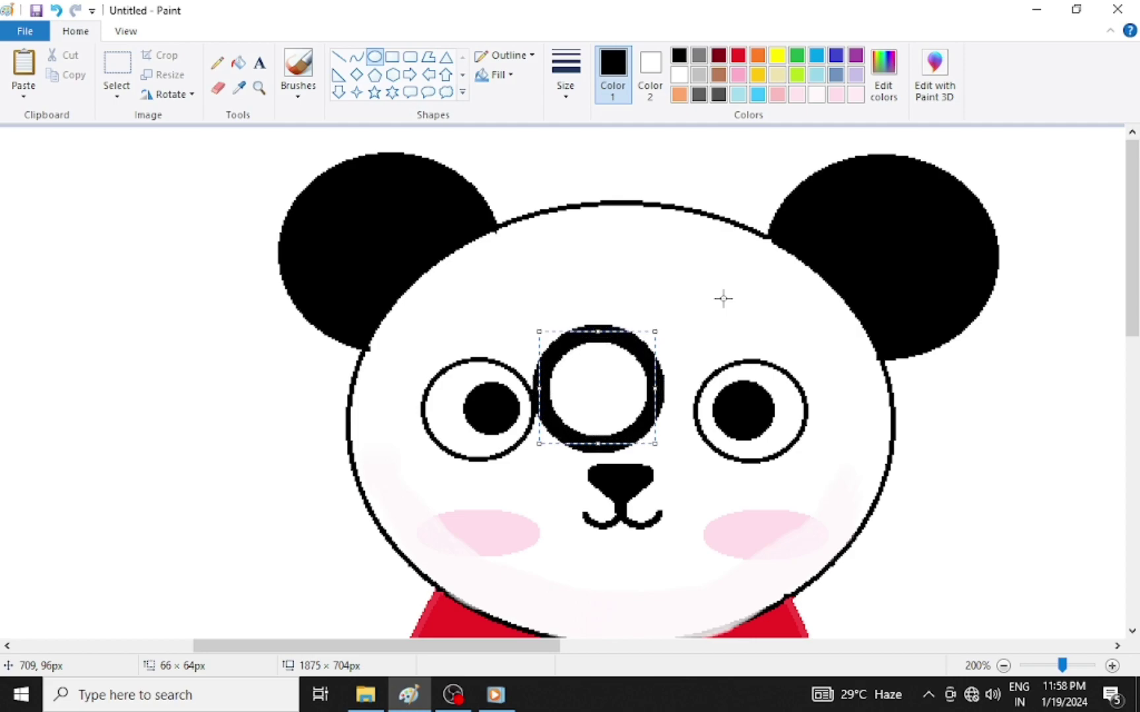
pyautogui.moveTo(539, 332); pyautogui.dragTo(477, 378)
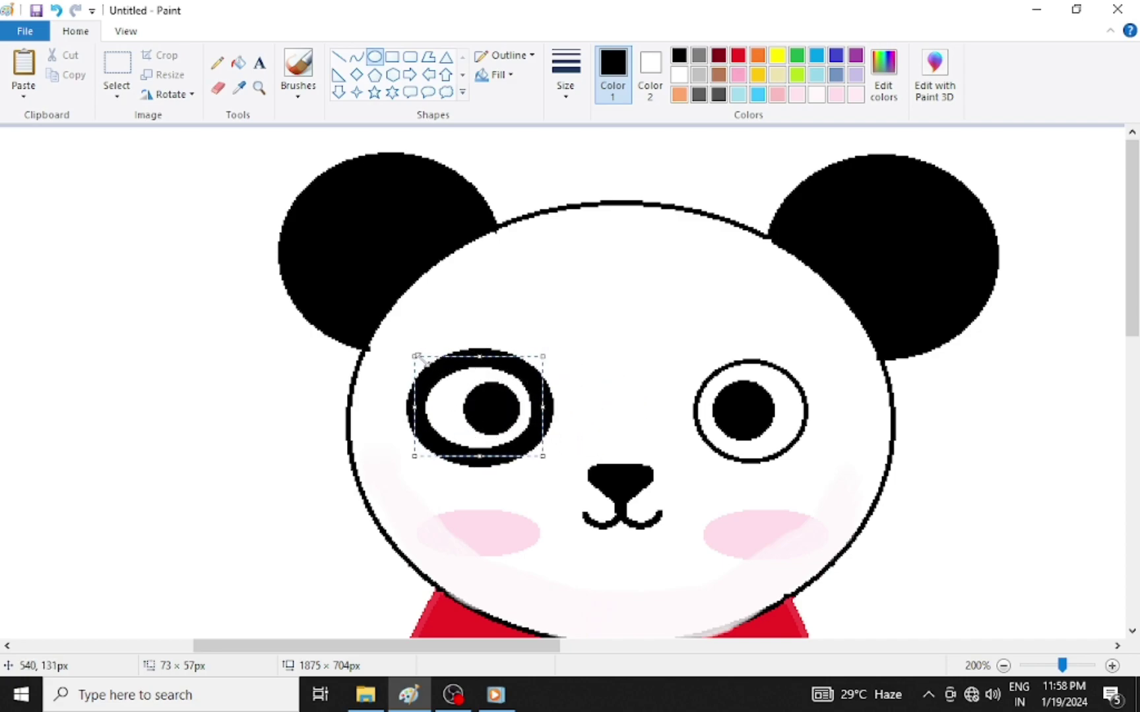
# - Refit the thick black ring around the left eye to about 69 × 61 px and centre it on the eye
pyautogui.moveTo(404, 345); pyautogui.dragTo(417, 346)
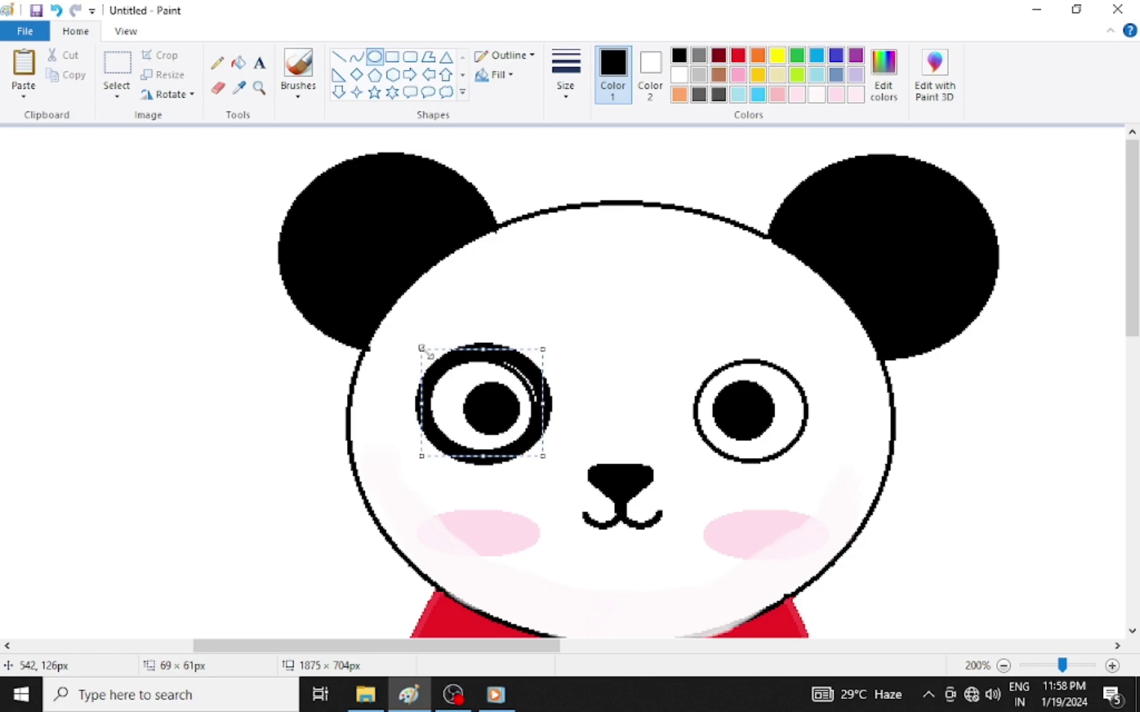
pyautogui.moveTo(423, 351); pyautogui.dragTo(421, 351)
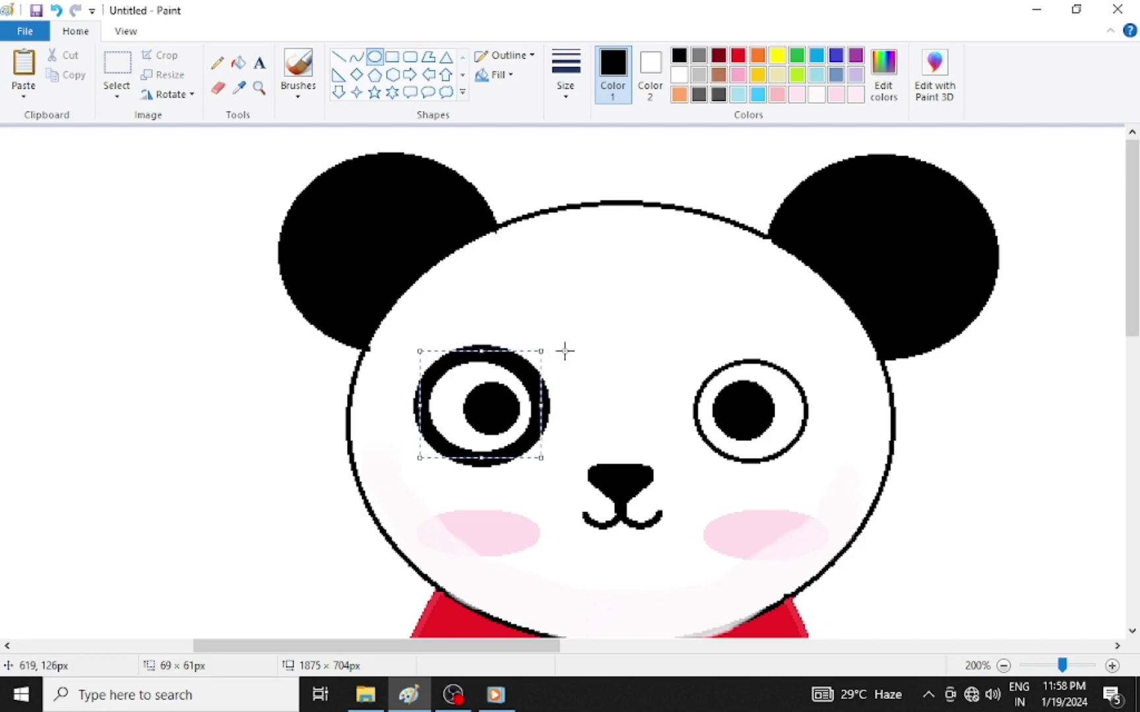
pyautogui.click(596, 350)
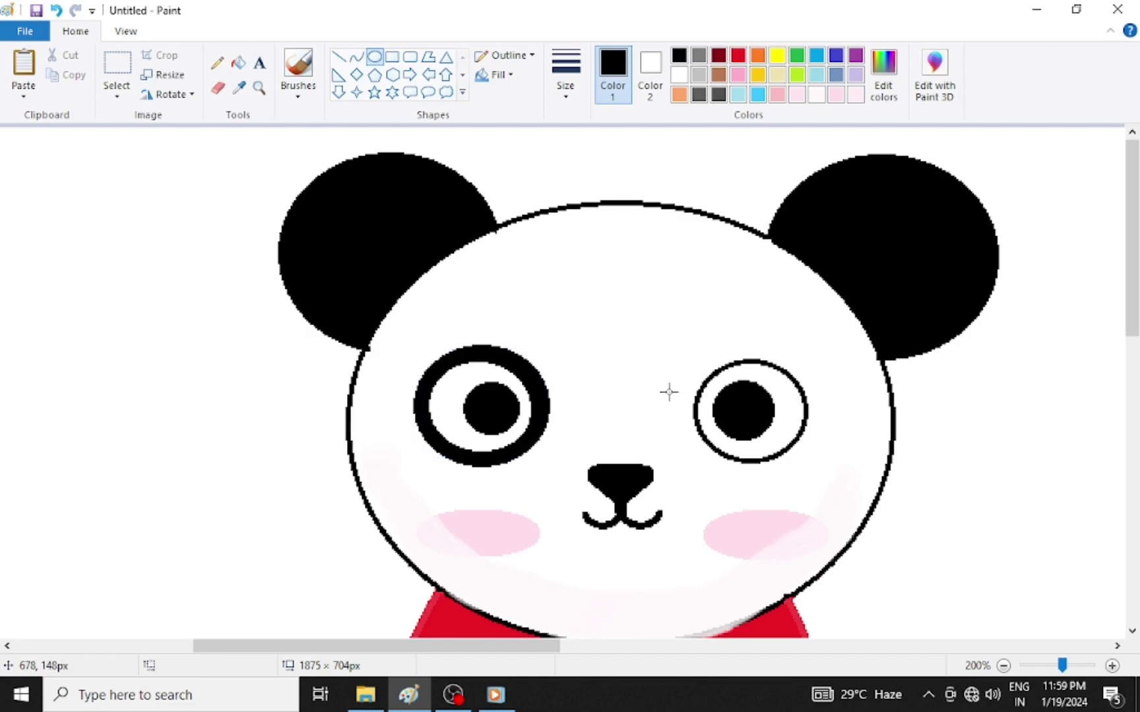
# - Draw a thick black ellipse about 71 × 58 px around the right eye and adjust its fit
pyautogui.moveTo(703, 441)
pyautogui.mouseDown()
pyautogui.moveTo(751, 369)
pyautogui.moveTo(837, 361)
pyautogui.moveTo(828, 335)
pyautogui.moveTo(767, 383)
pyautogui.mouseUp()
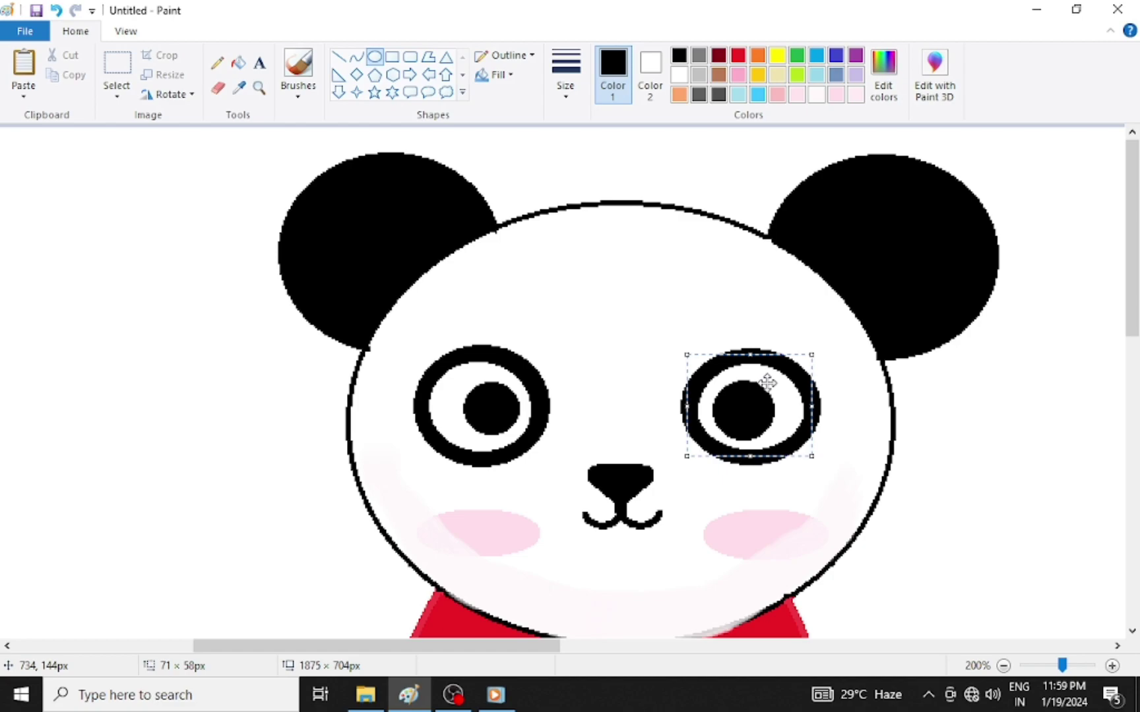
pyautogui.moveTo(813, 402); pyautogui.dragTo(811, 404)
pyautogui.click(730, 300)
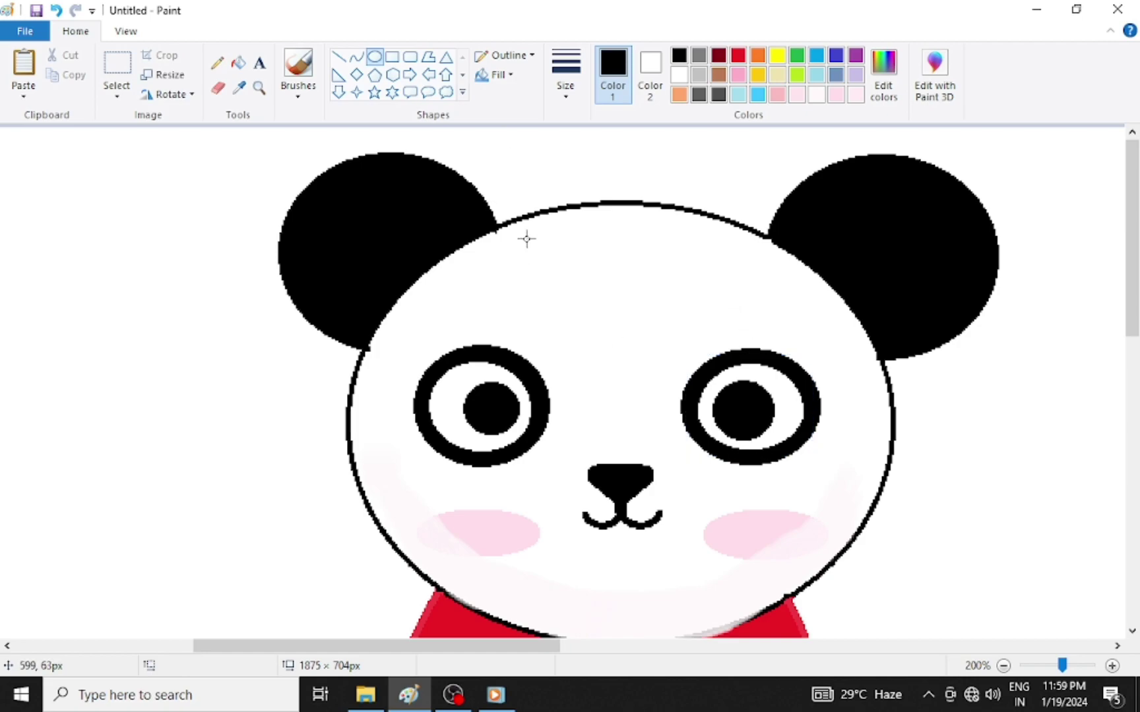
# - Draw a thick black ellipse over the head's thin outline and fit it to the face at about 308 × 250 px
pyautogui.moveTo(479, 224); pyautogui.dragTo(999, 643)
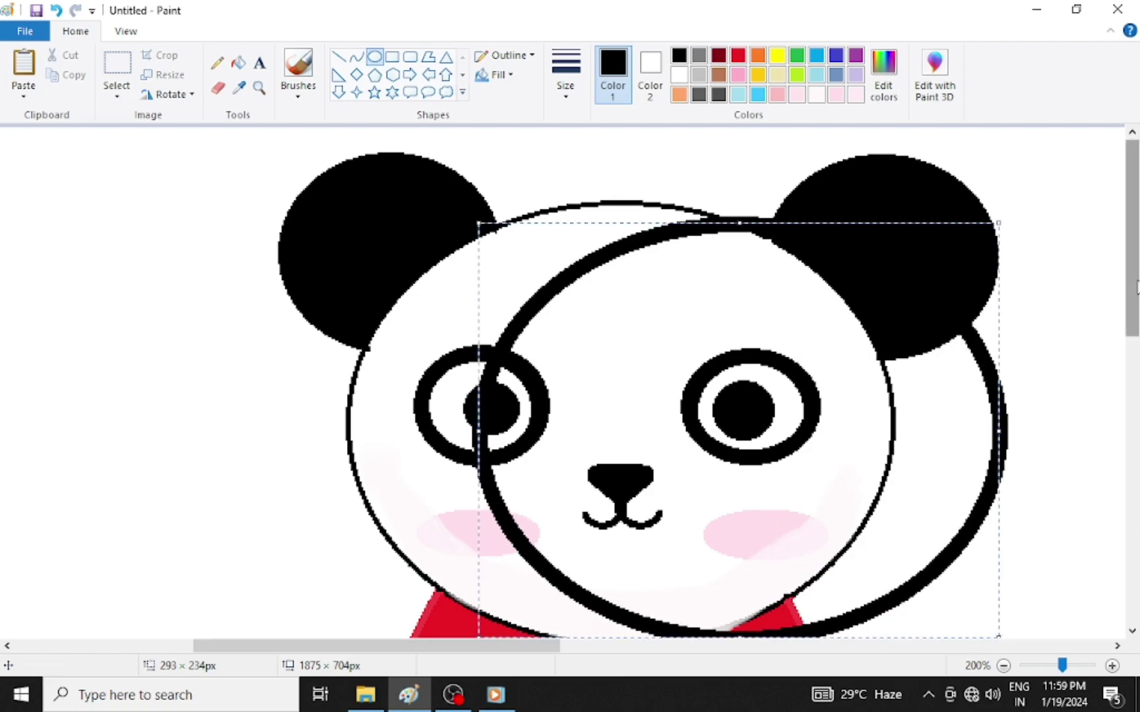
pyautogui.moveTo(1131, 287); pyautogui.dragTo(1128, 310)
pyautogui.moveTo(730, 357); pyautogui.dragTo(633, 326)
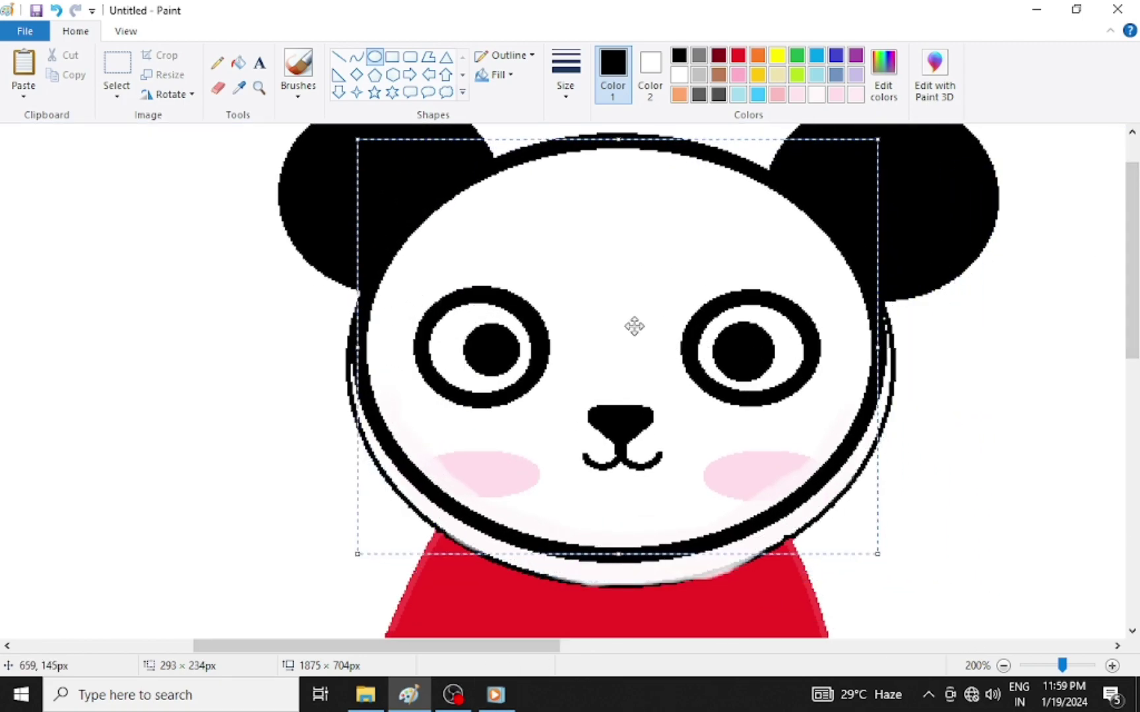
pyautogui.moveTo(620, 552); pyautogui.dragTo(626, 581)
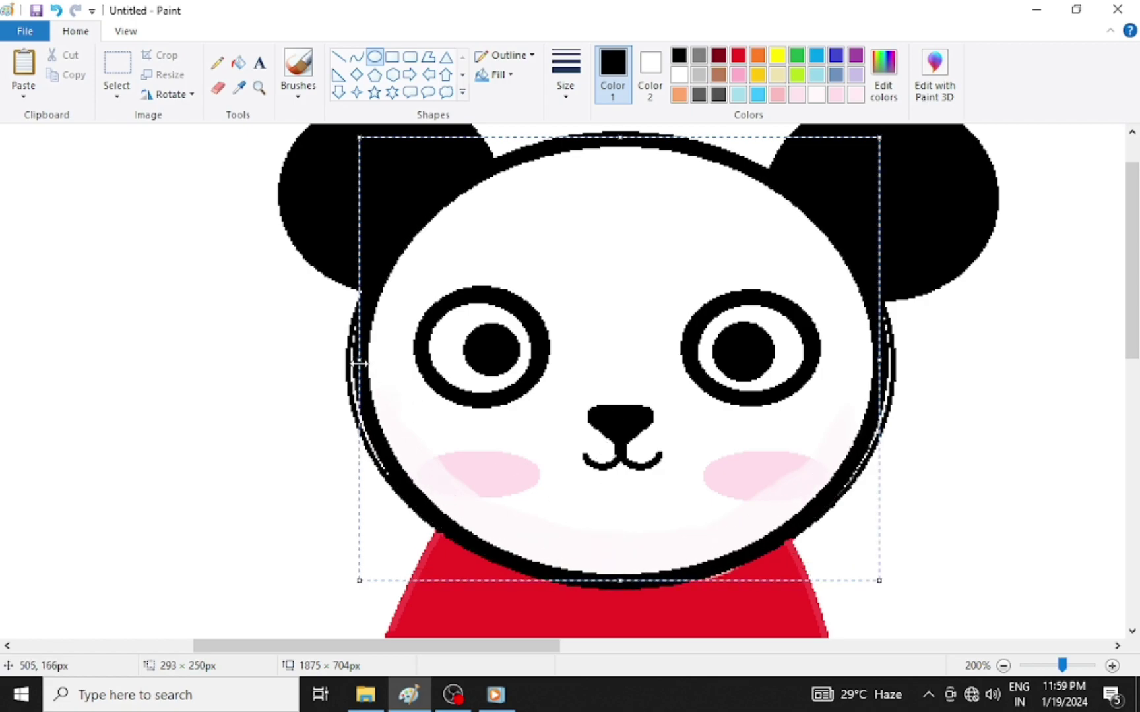
pyautogui.moveTo(359, 361); pyautogui.dragTo(348, 363)
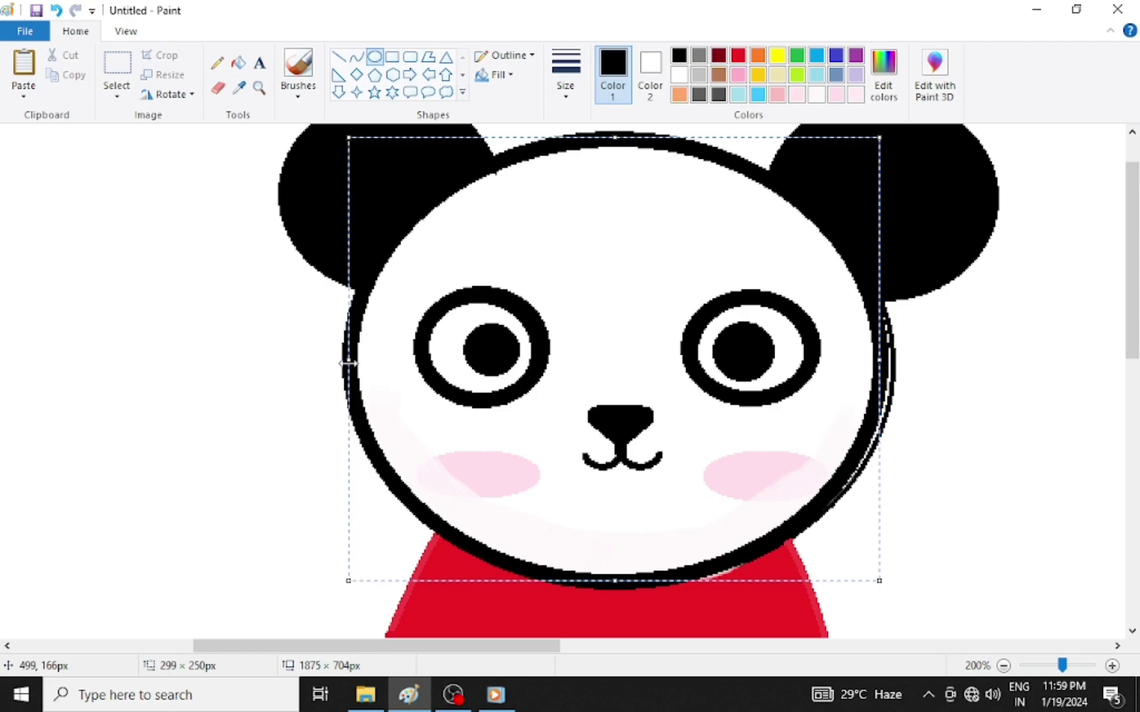
pyautogui.moveTo(879, 359); pyautogui.dragTo(895, 379)
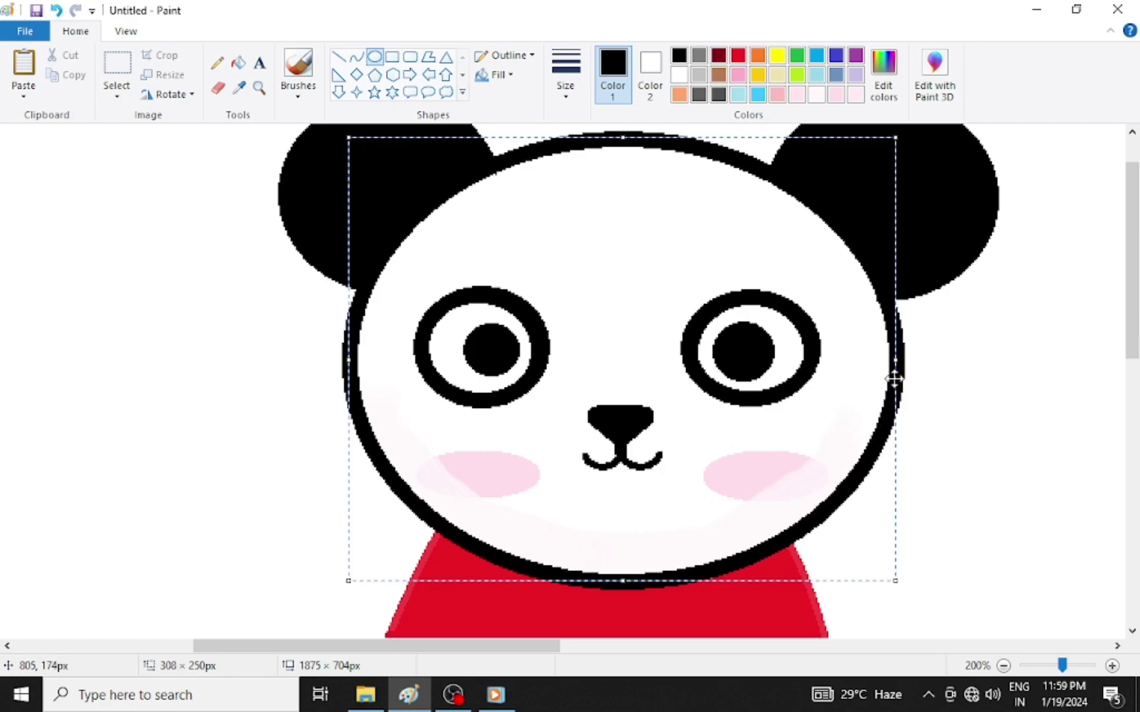
pyautogui.click(1012, 529)
# - Select the whole left eye with its ring and move it slightly inward and down toward the nose
pyautogui.click(1002, 666)
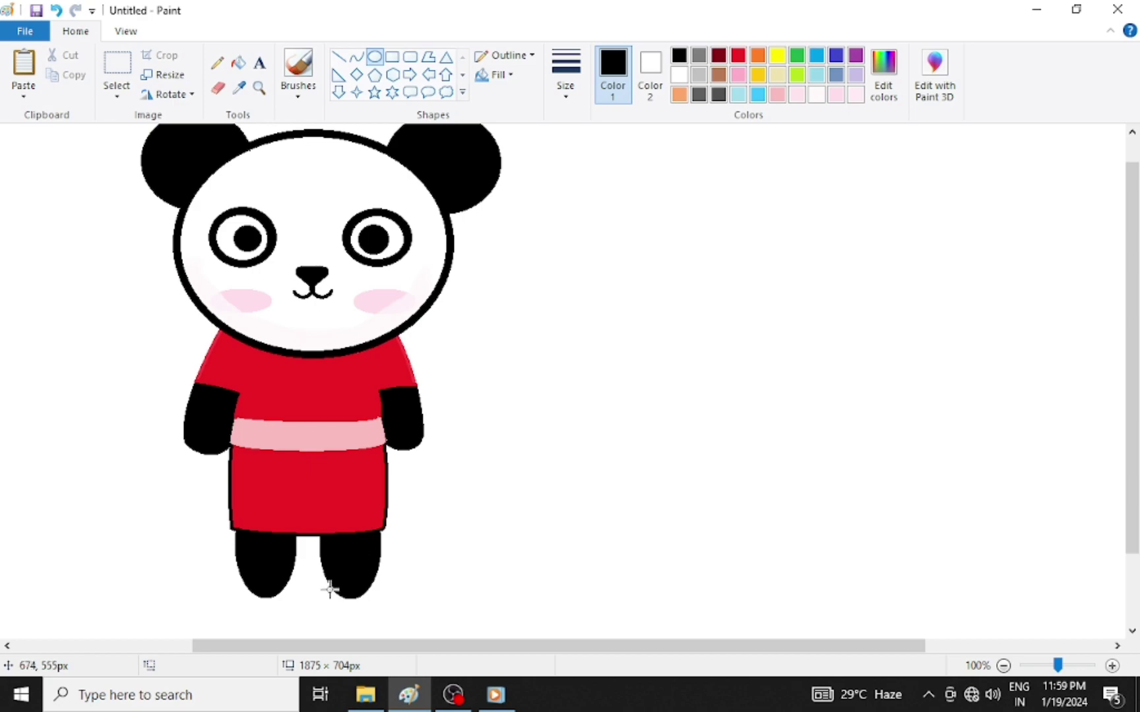
pyautogui.moveTo(420, 646); pyautogui.dragTo(283, 643)
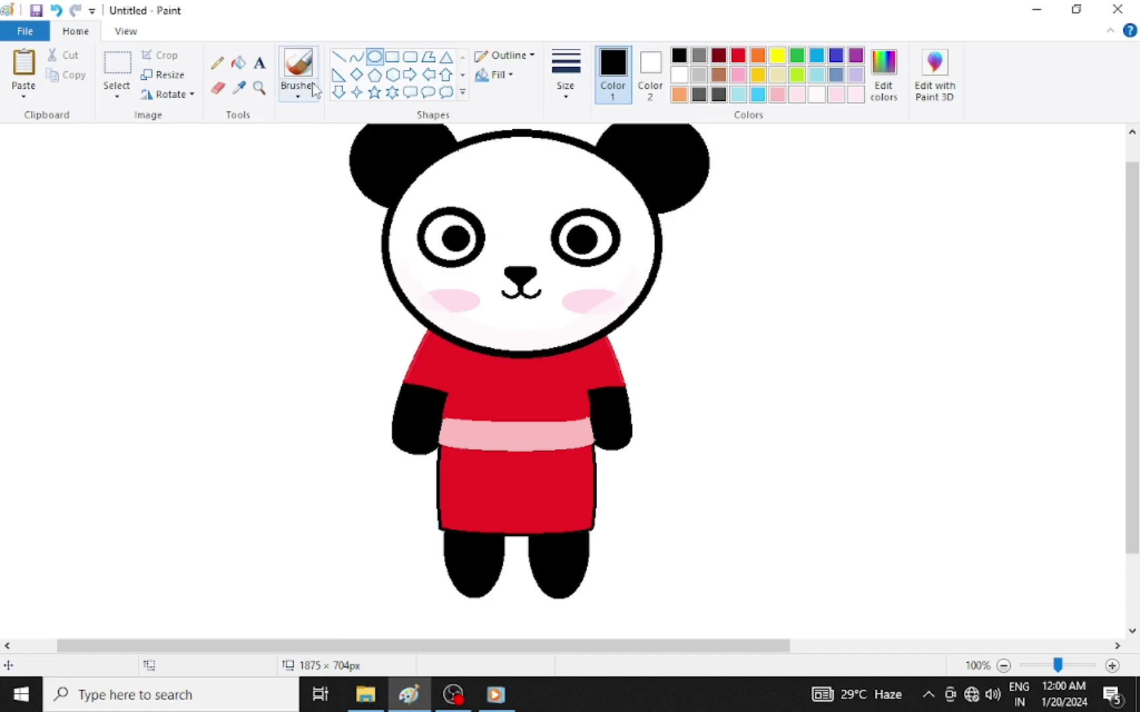
pyautogui.click(259, 88)
pyautogui.click(546, 291)
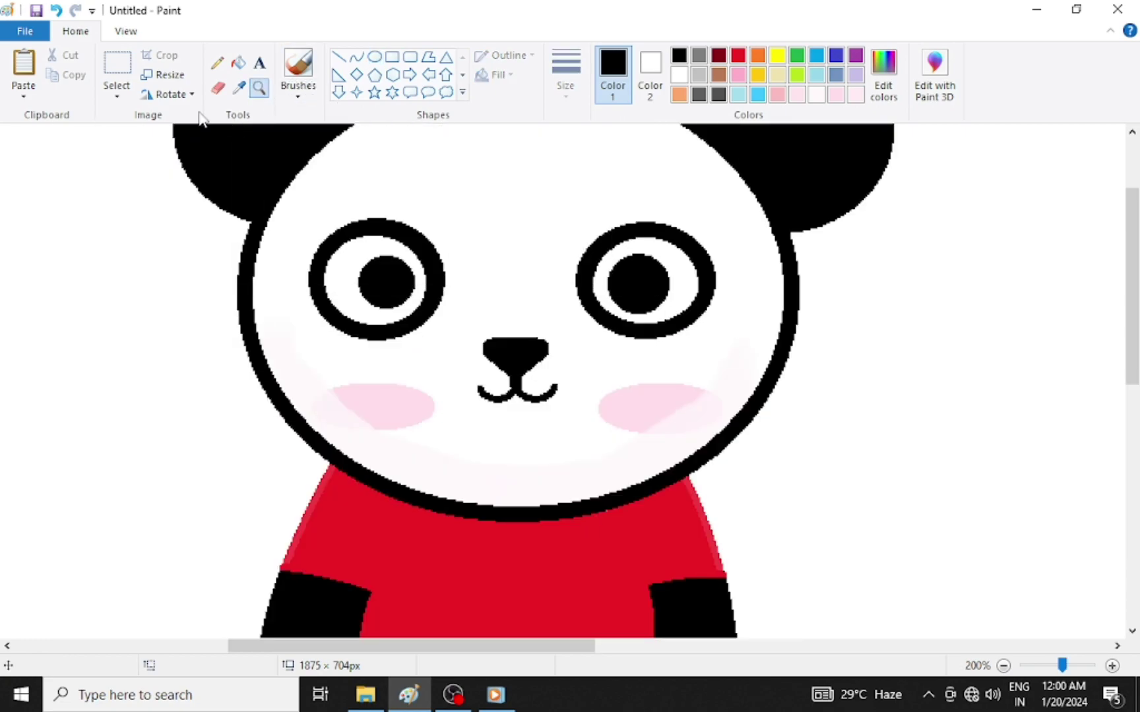
pyautogui.click(117, 92)
pyautogui.click(151, 136)
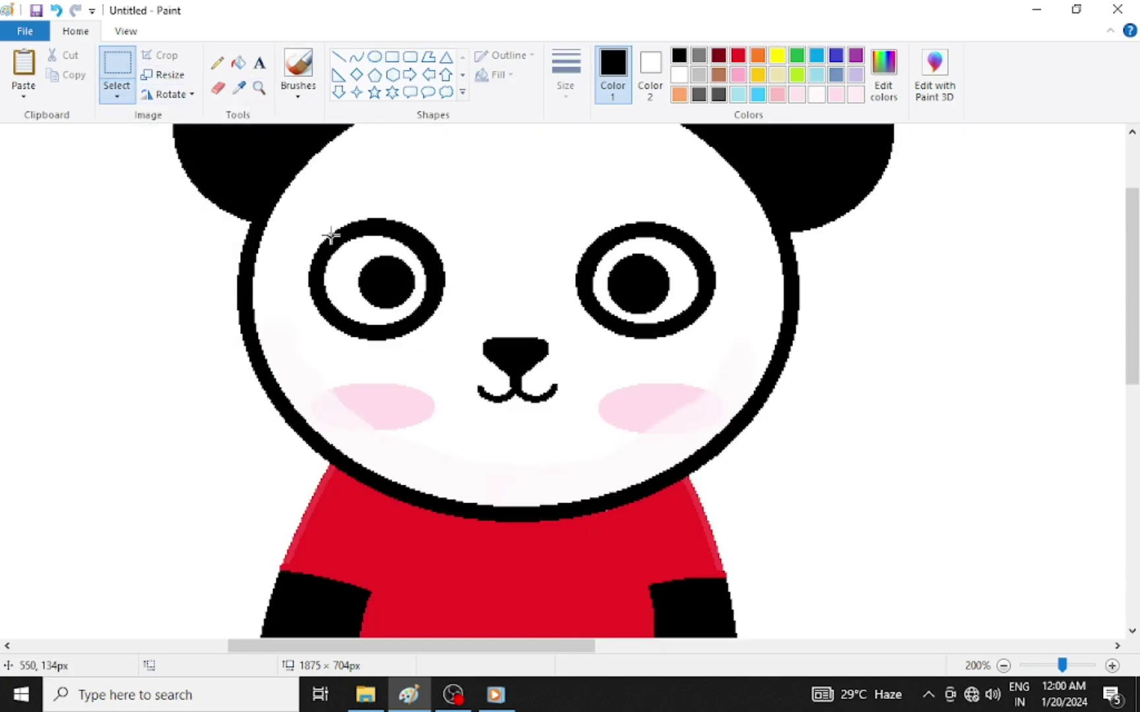
pyautogui.moveTo(304, 216); pyautogui.dragTo(456, 348)
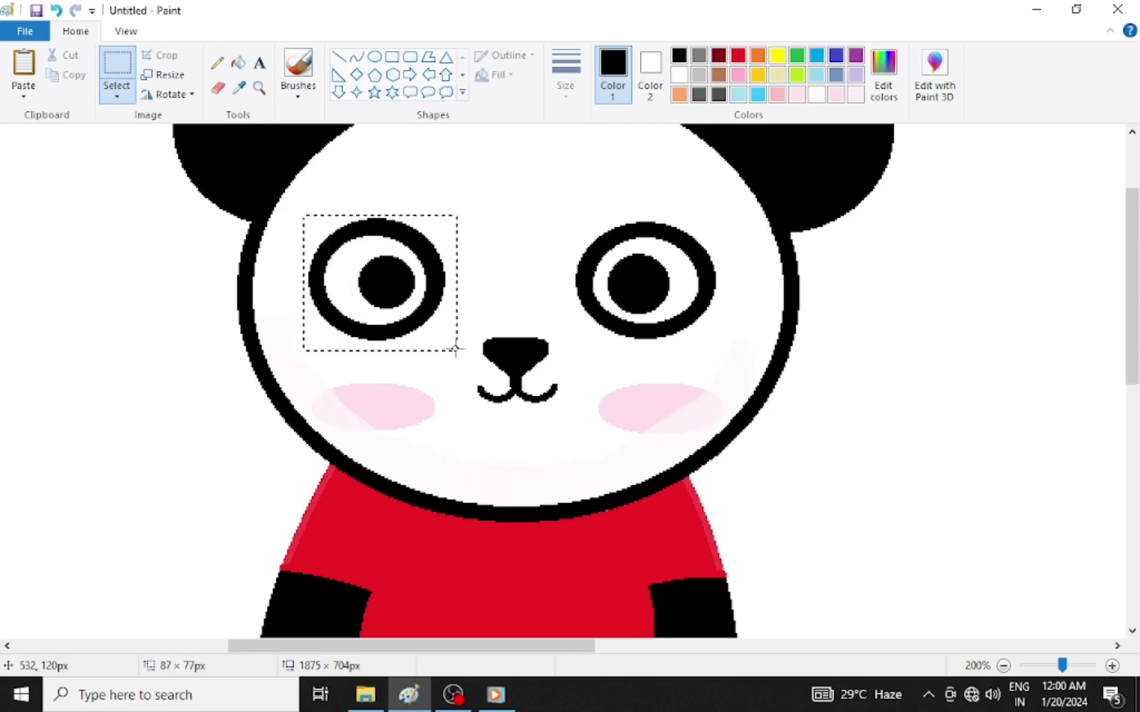
pyautogui.moveTo(390, 289); pyautogui.dragTo(407, 298)
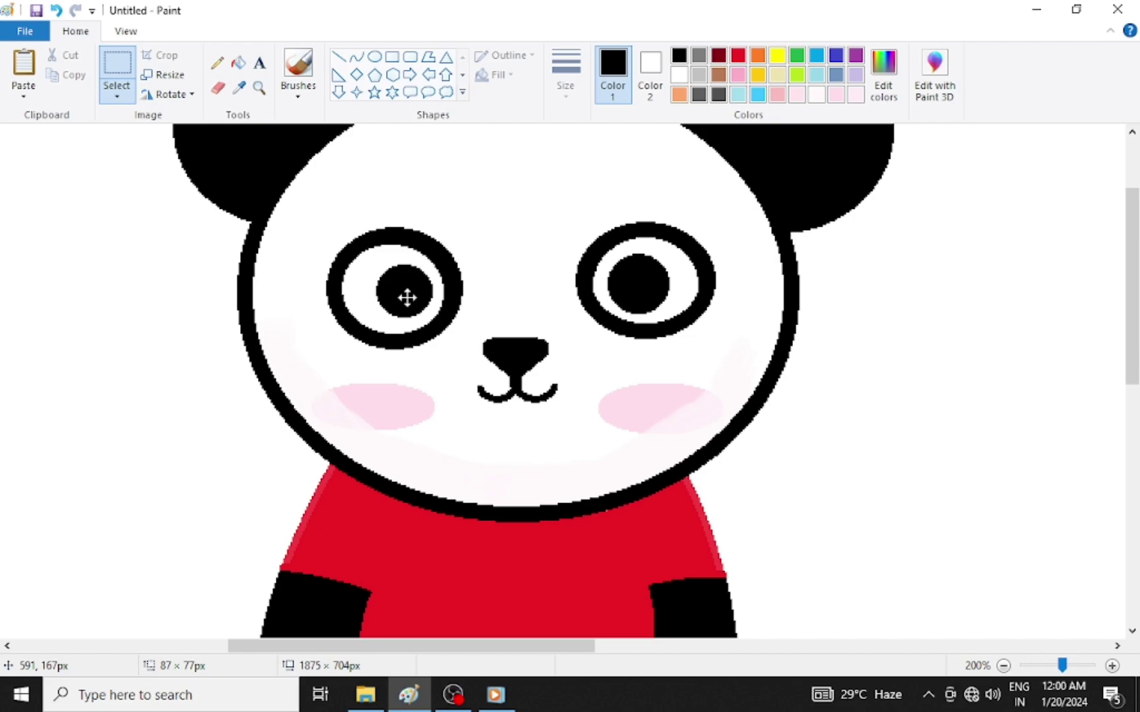
pyautogui.click(551, 216)
# - Select the whole right eye with its ring and move it slightly inward and down, level with the left eye
pyautogui.moveTo(570, 206); pyautogui.dragTo(731, 348)
pyautogui.moveTo(673, 275); pyautogui.dragTo(661, 279)
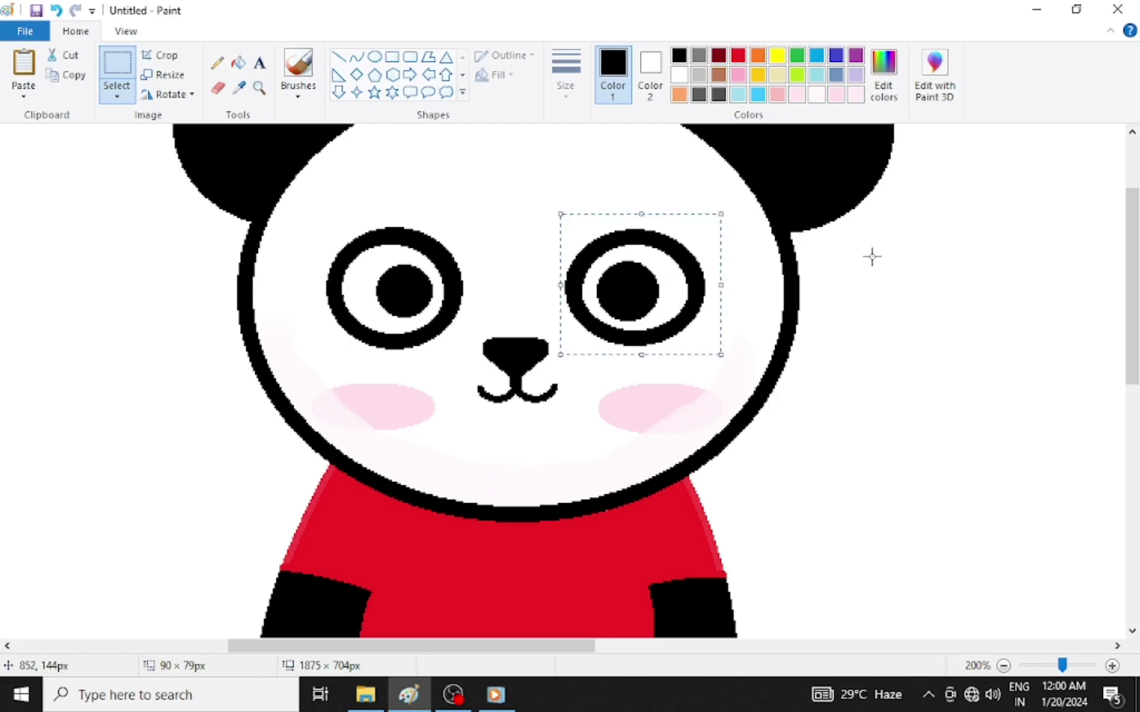
pyautogui.click(967, 257)
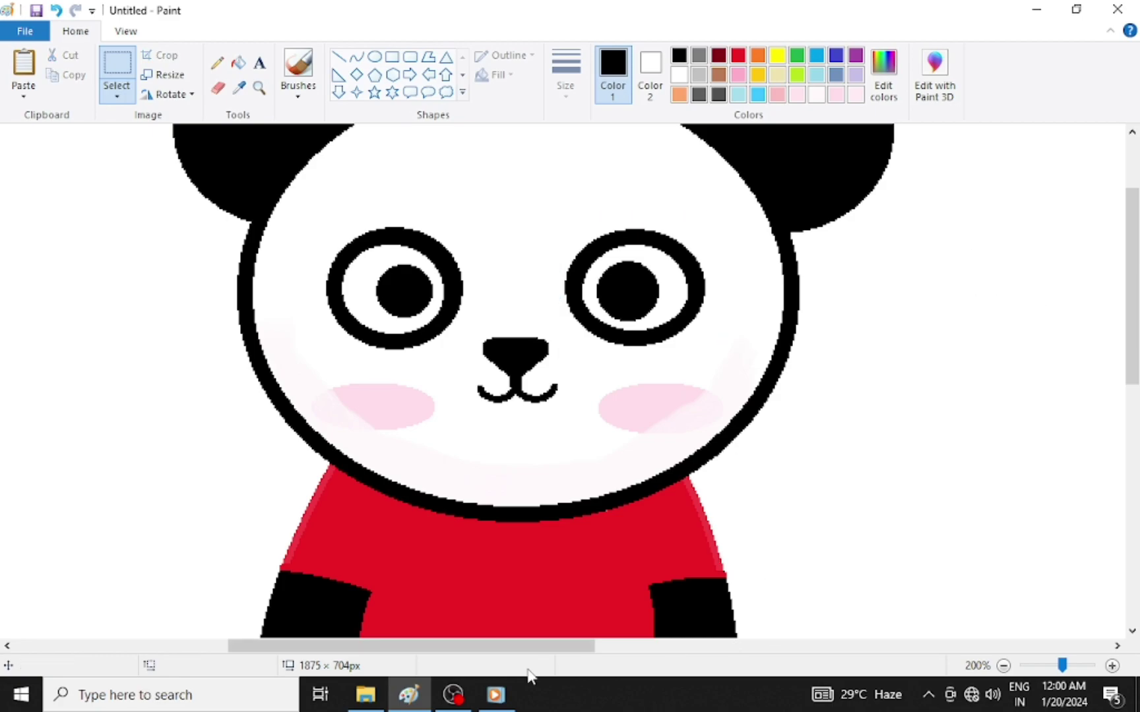
# - Show the whole panda at 100% zoom with the ribbon minimized to review the finished drawing
pyautogui.click(125, 31)
pyautogui.click(97, 69)
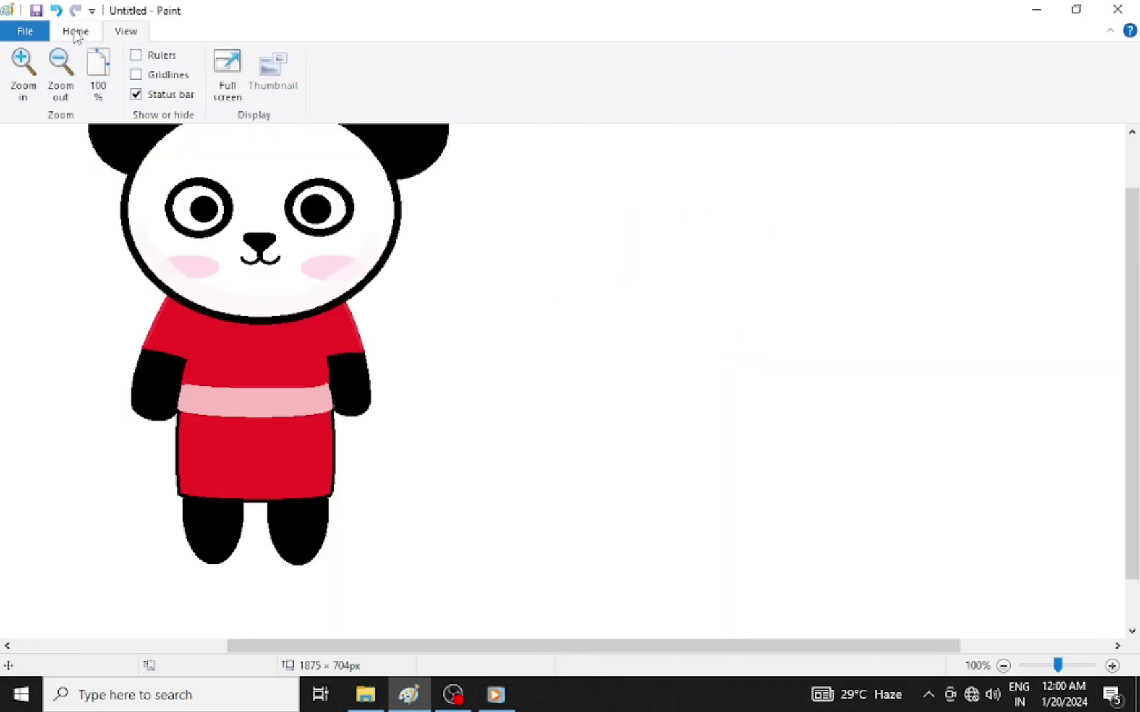
pyautogui.click(75, 31)
pyautogui.moveTo(447, 647); pyautogui.dragTo(290, 610)
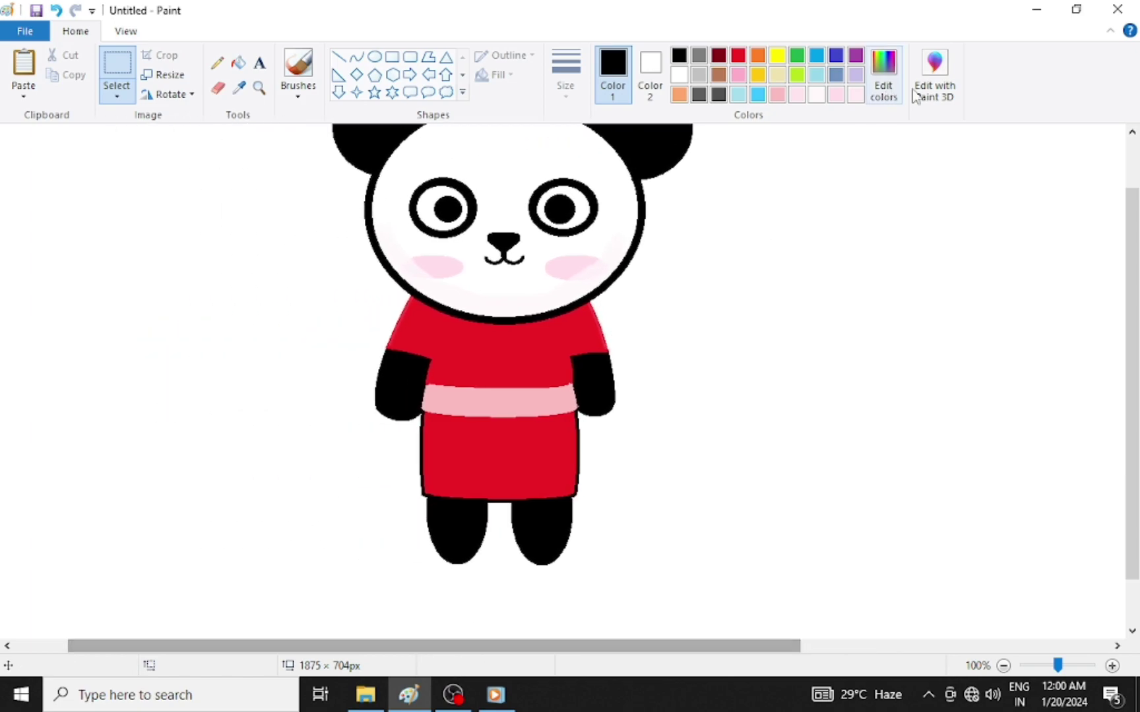
pyautogui.click(1110, 31)
pyautogui.moveTo(1132, 183); pyautogui.dragTo(1132, 126)
pyautogui.moveTo(716, 649); pyautogui.dragTo(683, 626)
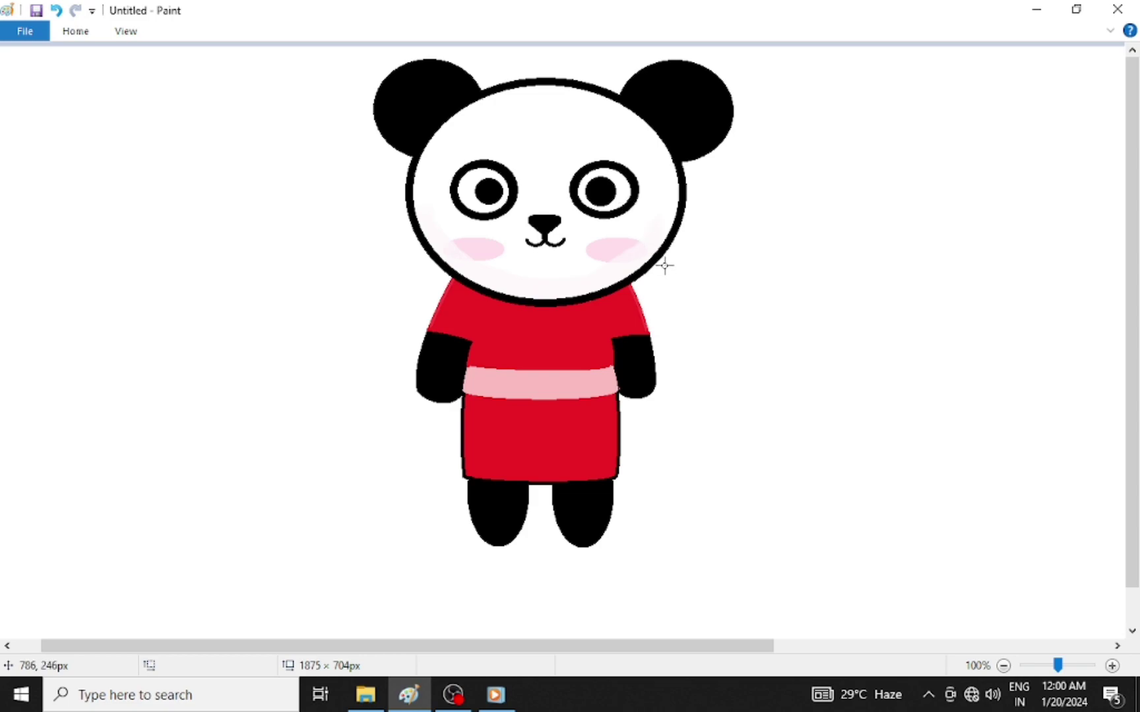
pyautogui.click(46, 33)
pyautogui.click(76, 151)
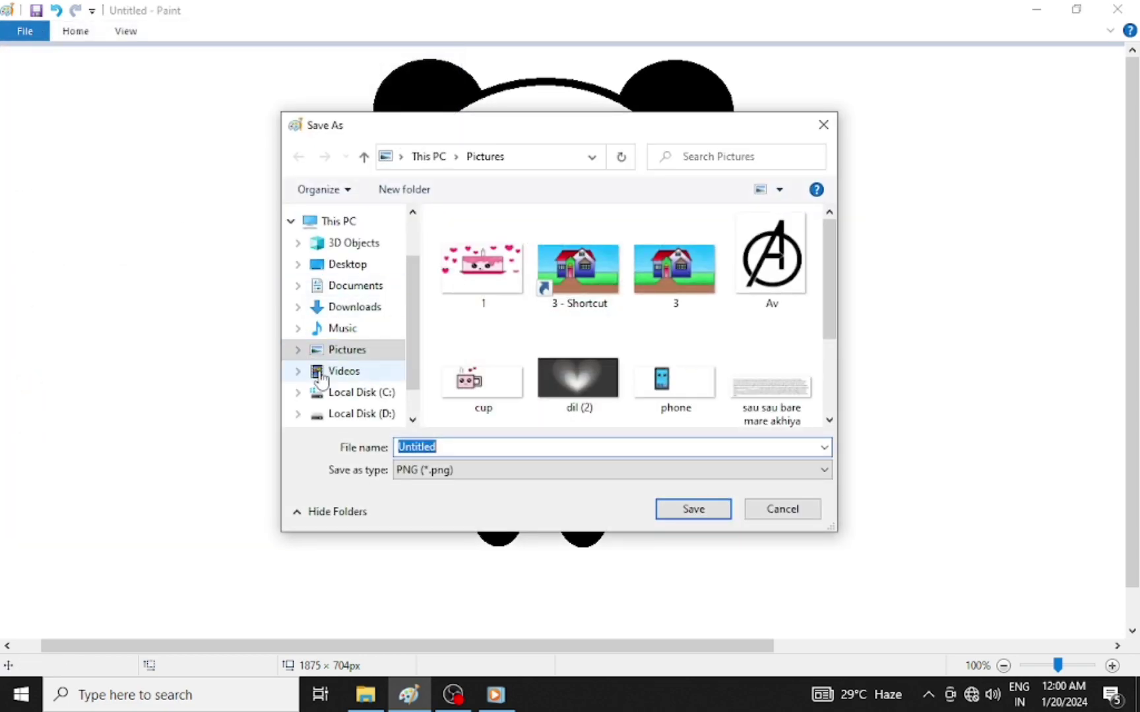
pyautogui.click(466, 447)
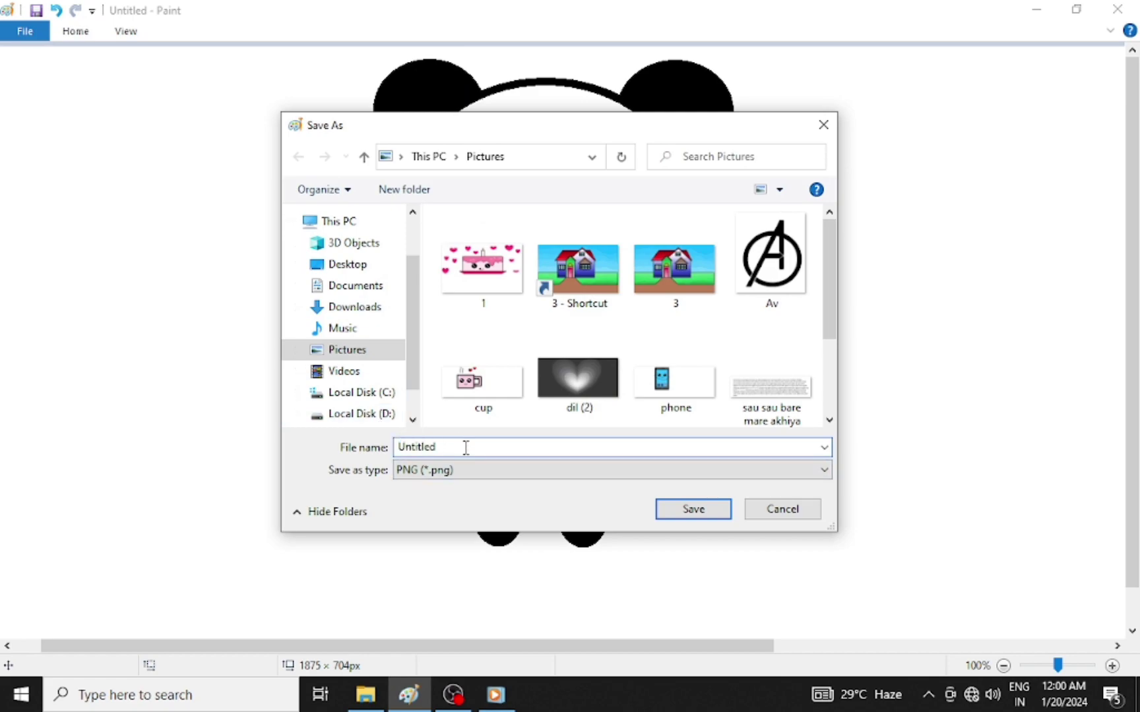
pyautogui.press('BackSpace')
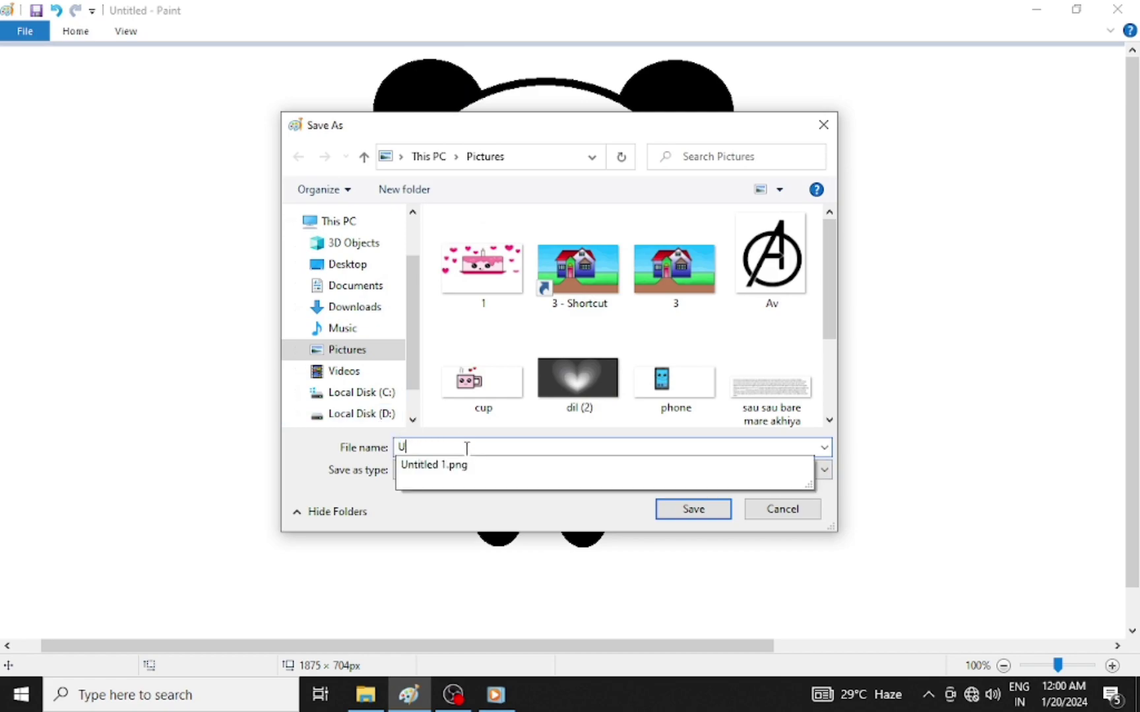
pyautogui.press('BackSpace')
pyautogui.press('BackSpace')
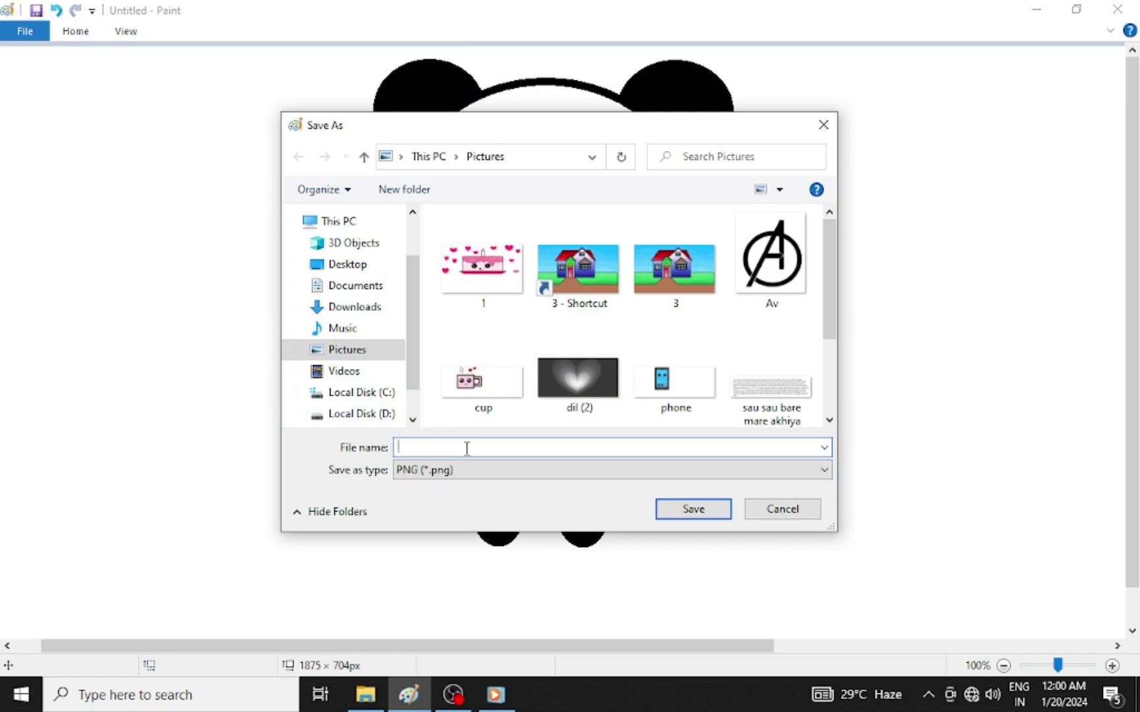
pyautogui.click(822, 126)
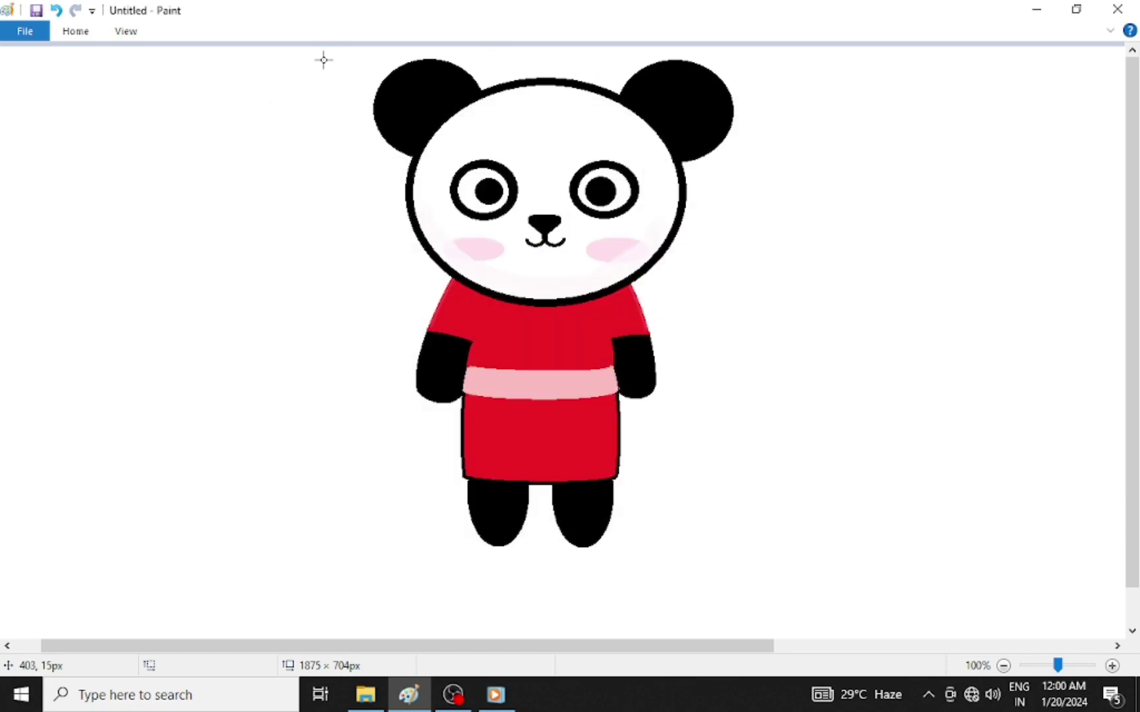
# - Restore the full ribbon and centre the finished panda in view
pyautogui.click(76, 32)
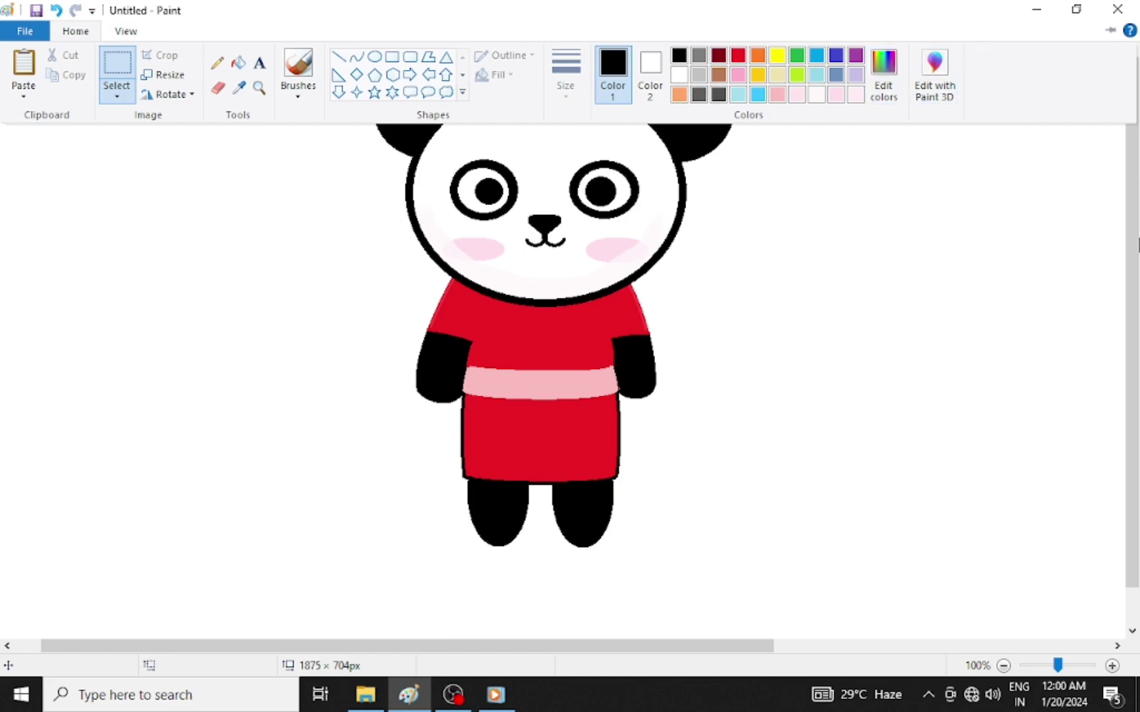
pyautogui.click(1111, 30)
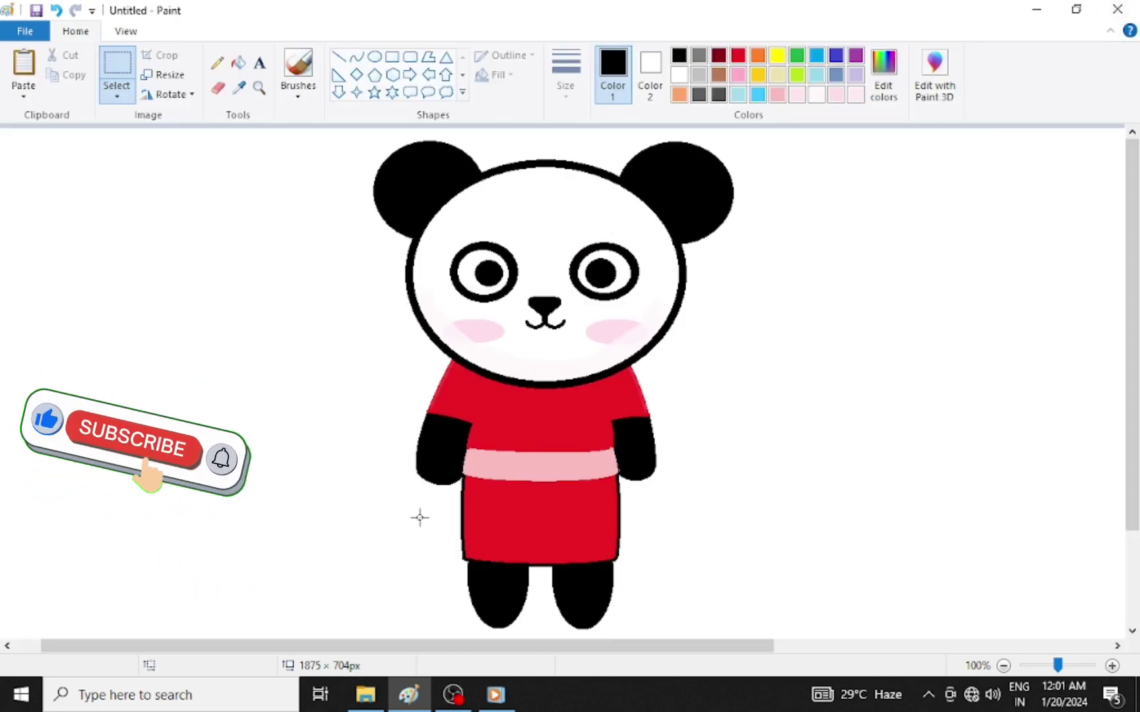
pyautogui.moveTo(459, 647); pyautogui.dragTo(432, 648)
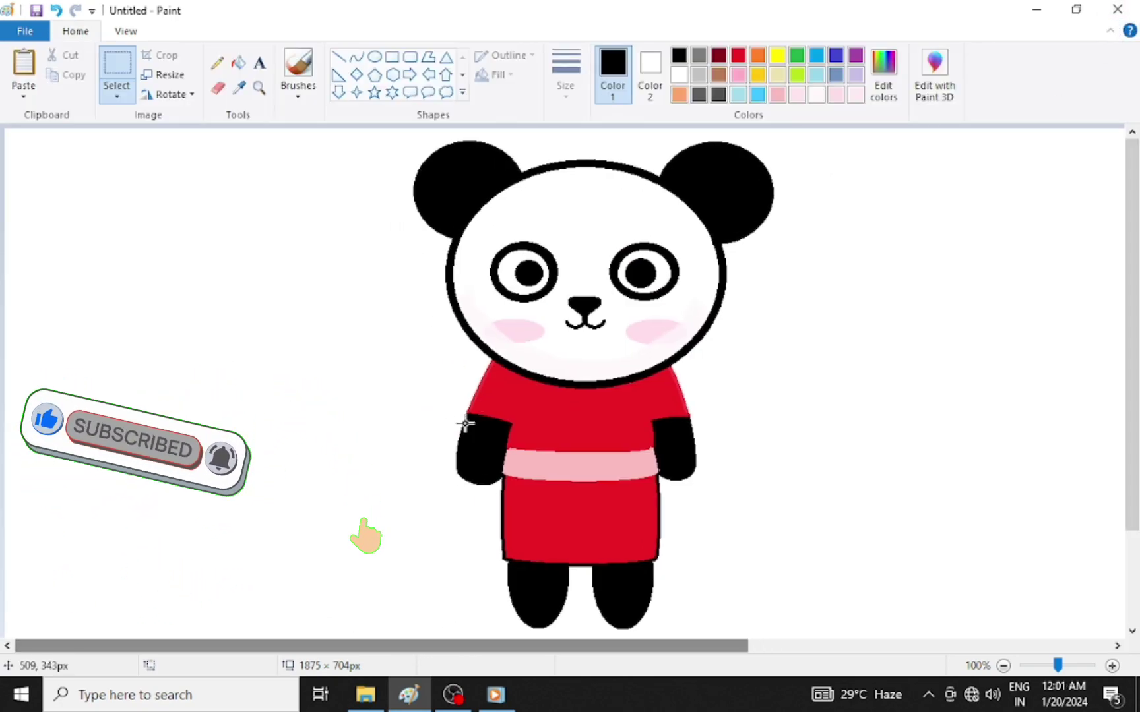